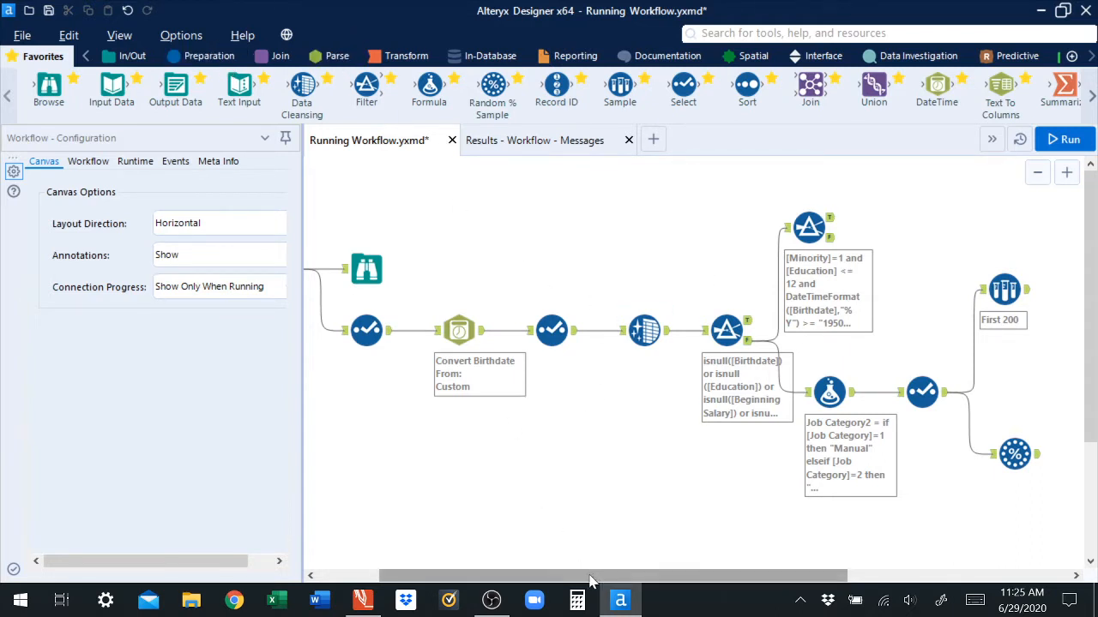
# Step: Run the workflow and open the output results of the Select tool
pyautogui.moveTo(588, 578); pyautogui.dragTo(551, 582)
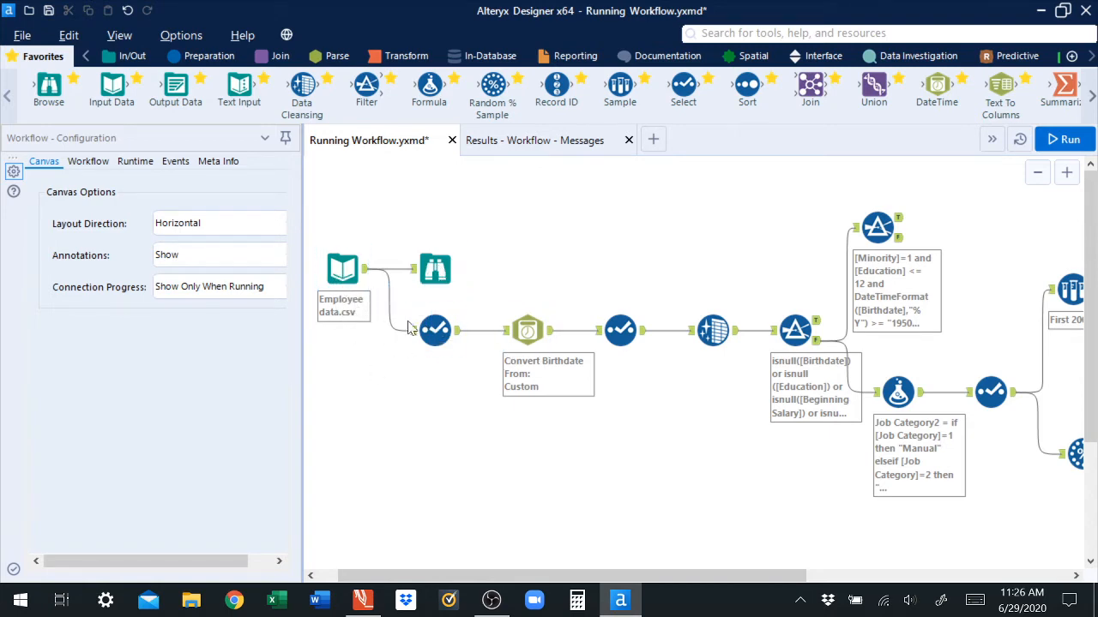
pyautogui.moveTo(601, 574); pyautogui.dragTo(822, 609)
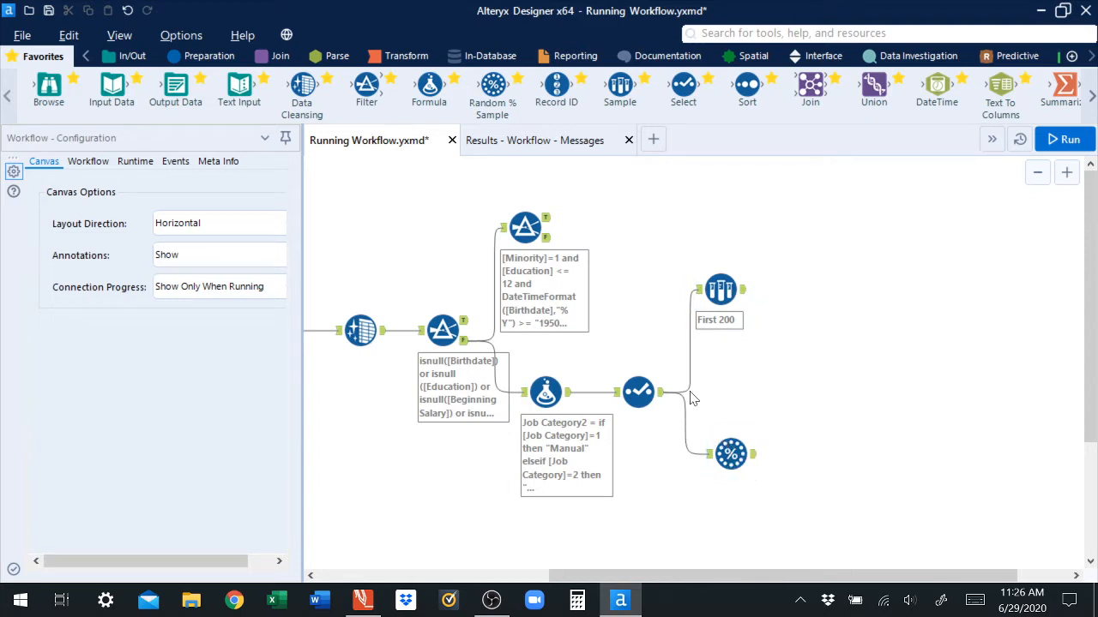
pyautogui.click(1070, 141)
pyautogui.click(656, 394)
pyautogui.click(538, 146)
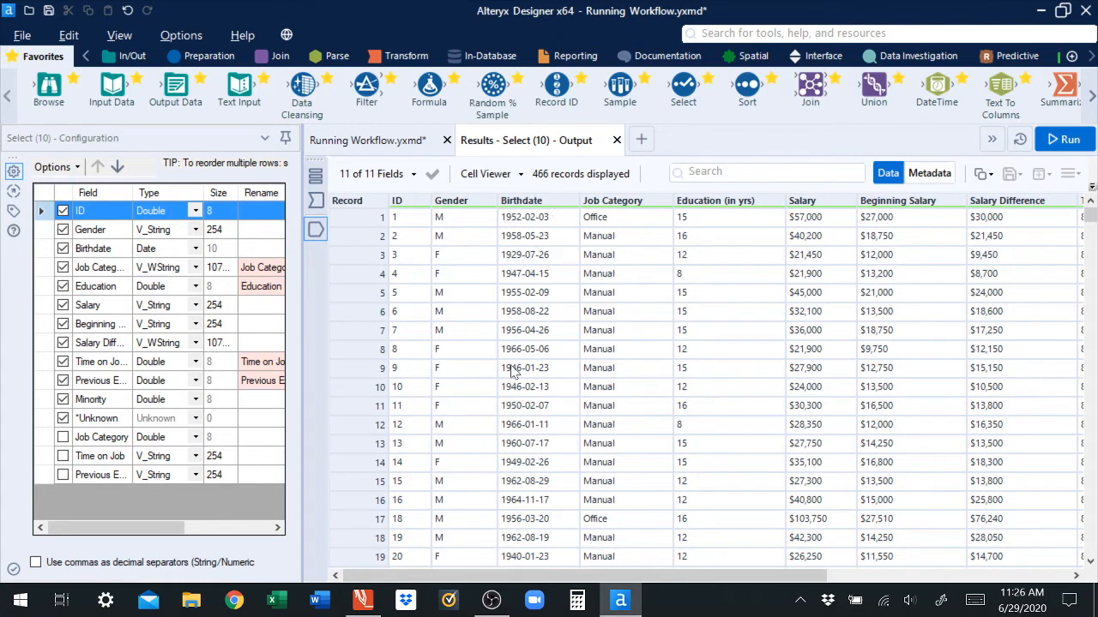
# Step: Examine all columns of the Select tool's output records
pyautogui.hscroll(1, 671, 584)
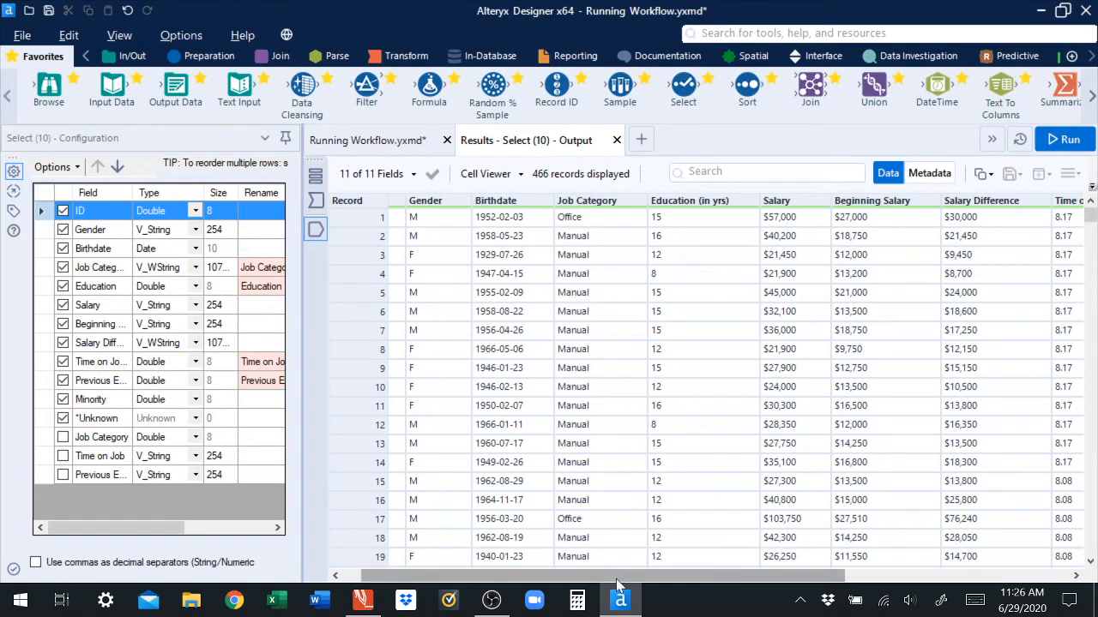
pyautogui.hscroll(1, 652, 592)
pyautogui.hscroll(1, 669, 577)
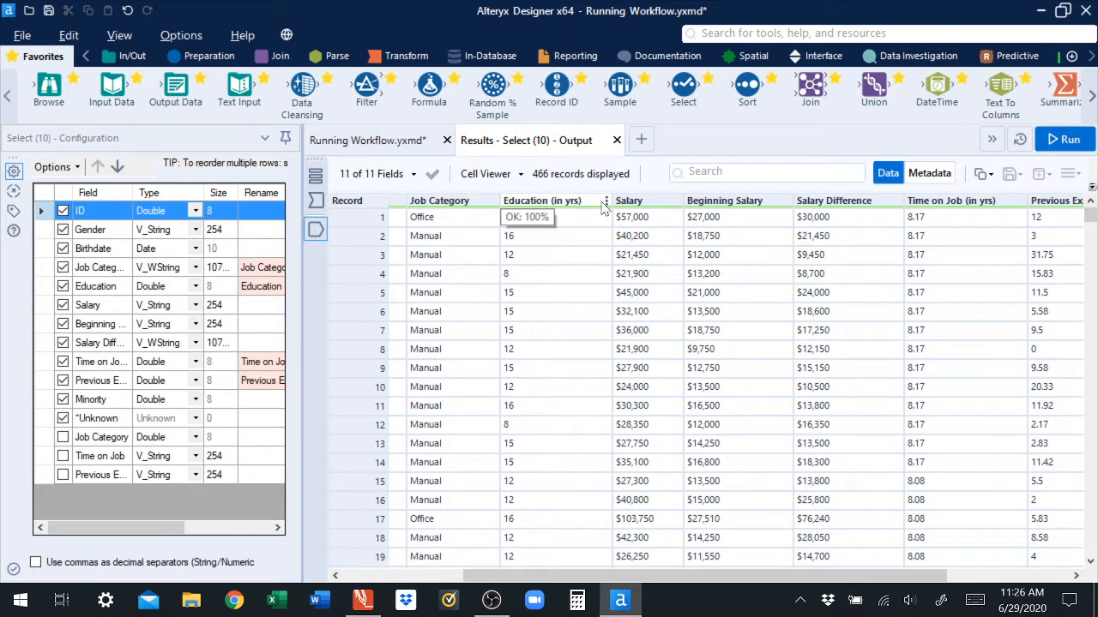
pyautogui.hscroll(1, 688, 582)
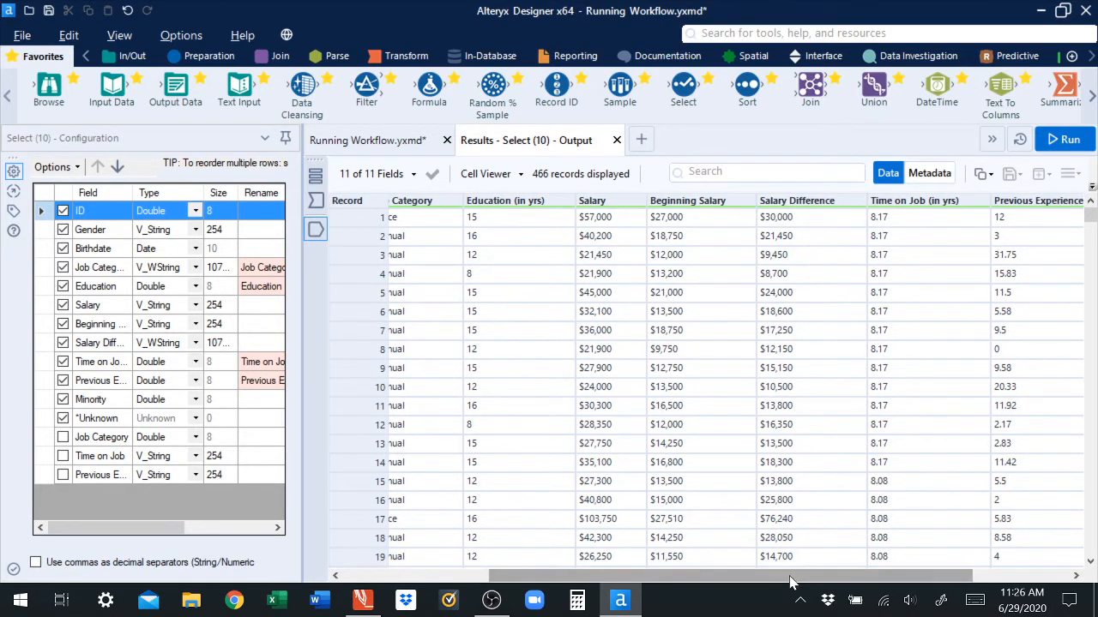
pyautogui.hscroll(3, 857, 576)
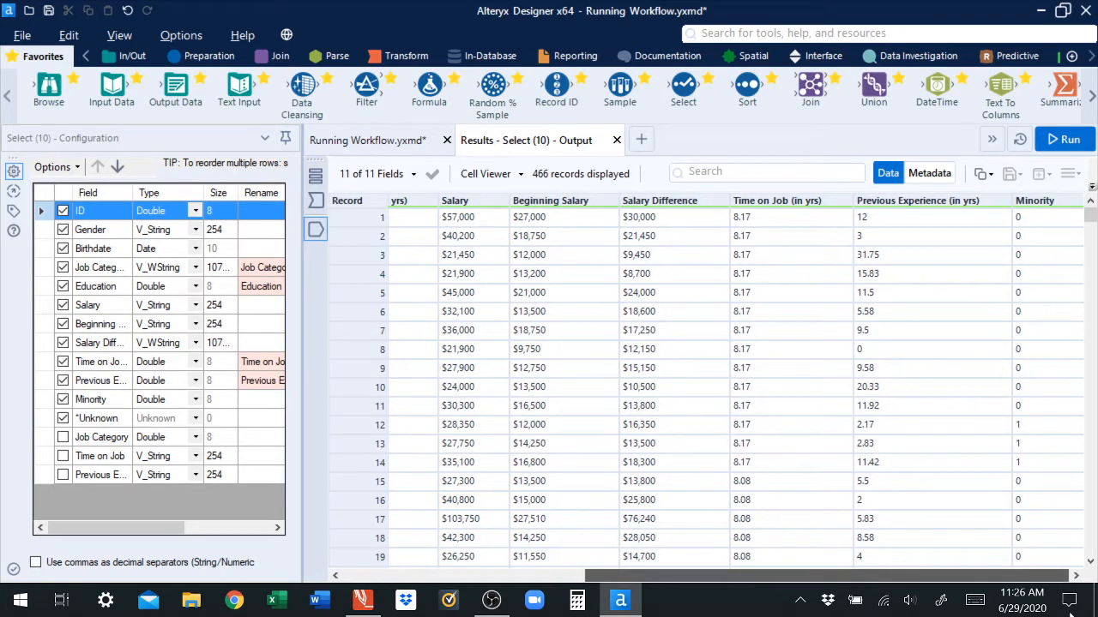
pyautogui.moveTo(882, 576); pyautogui.dragTo(586, 580)
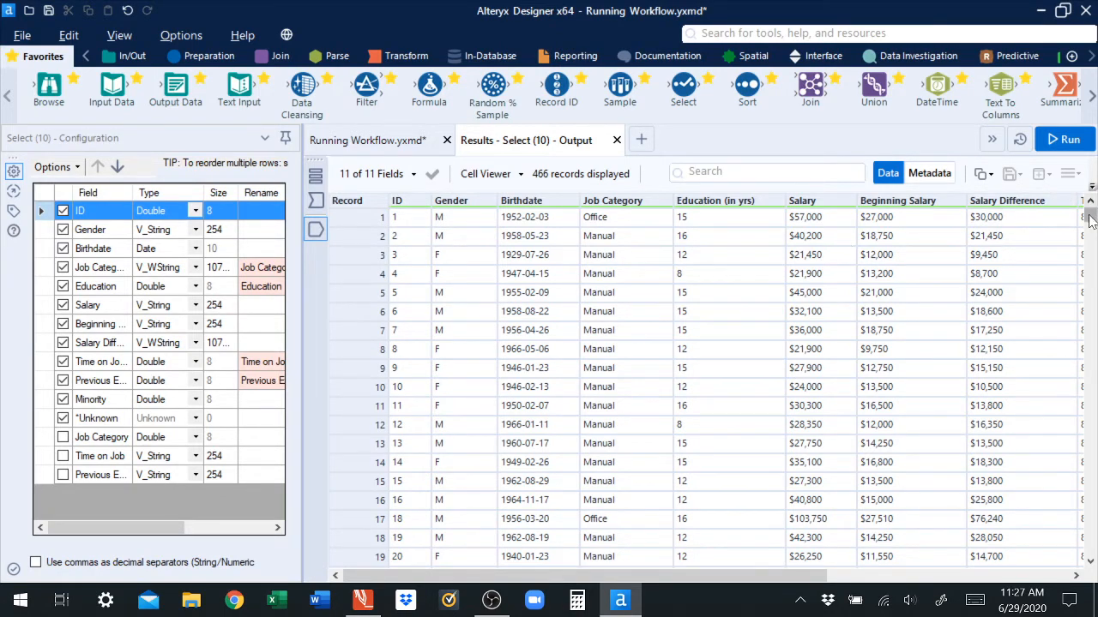
# Step: Inspect the ID values of the last records in the Select tool's output
pyautogui.moveTo(1091, 214); pyautogui.dragTo(1089, 554)
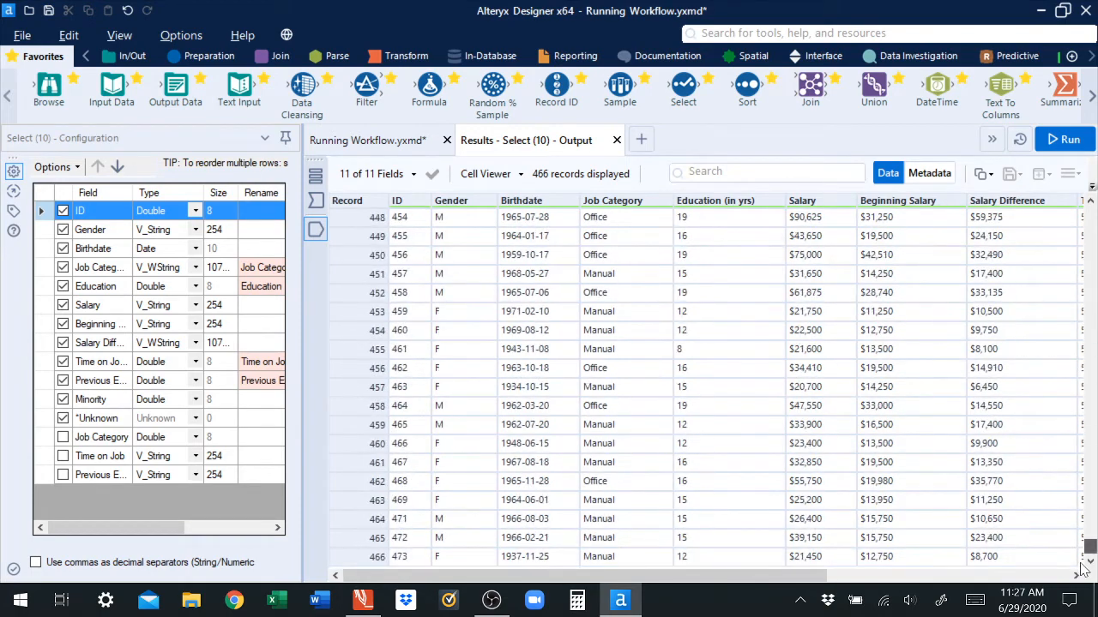
pyautogui.click(406, 559)
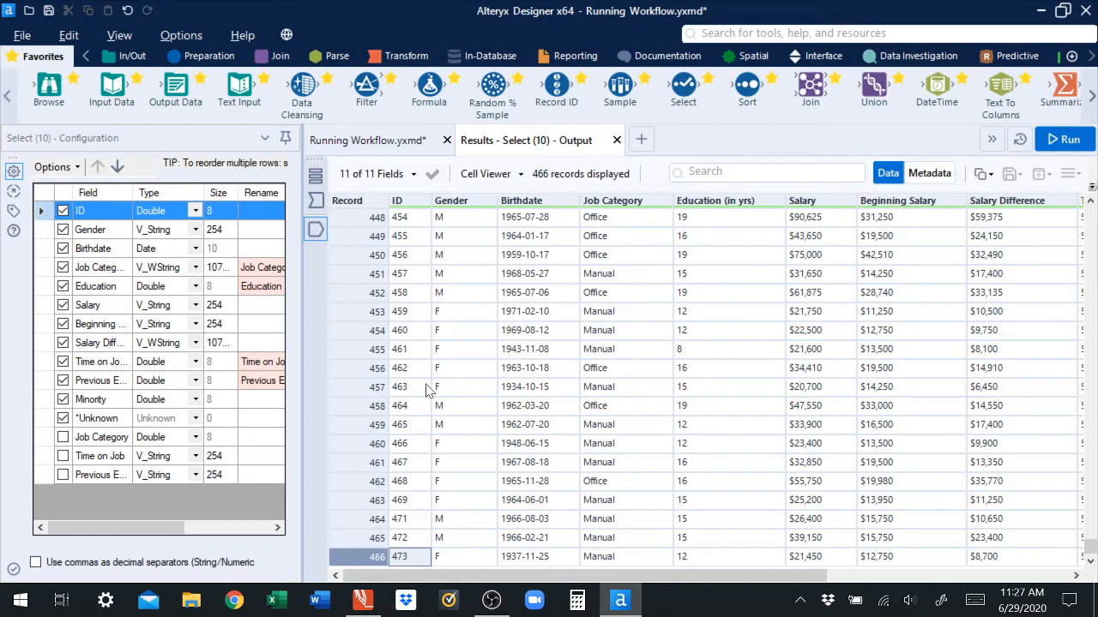
pyautogui.click(416, 295)
pyautogui.click(408, 316)
pyautogui.click(411, 333)
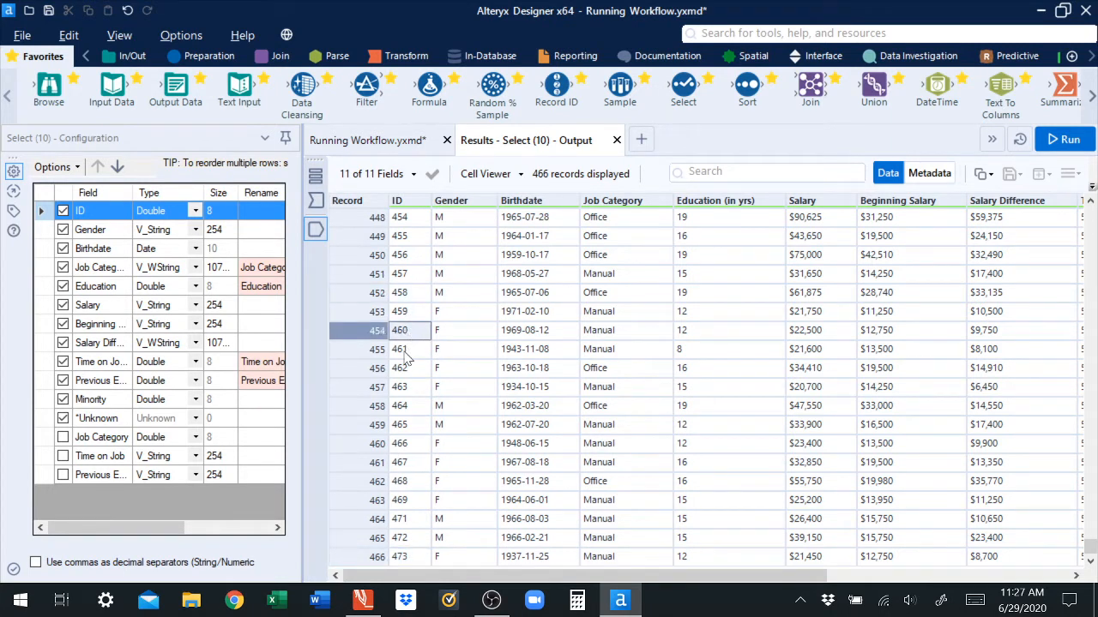
pyautogui.click(409, 352)
pyautogui.click(410, 369)
pyautogui.click(413, 408)
pyautogui.click(414, 427)
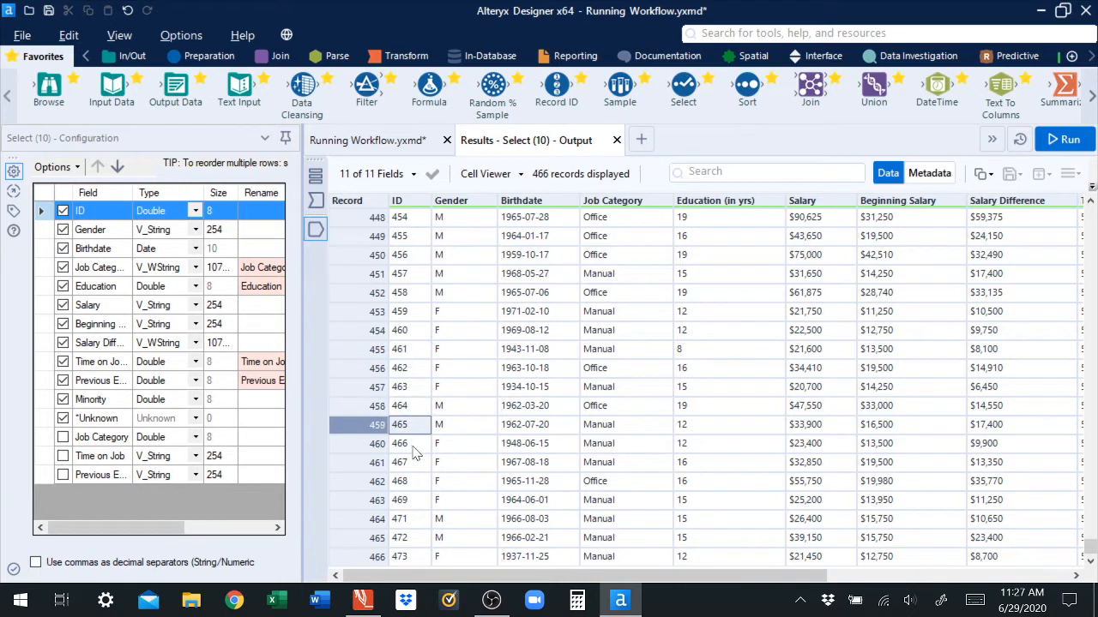
pyautogui.click(413, 444)
pyautogui.click(414, 463)
pyautogui.click(406, 503)
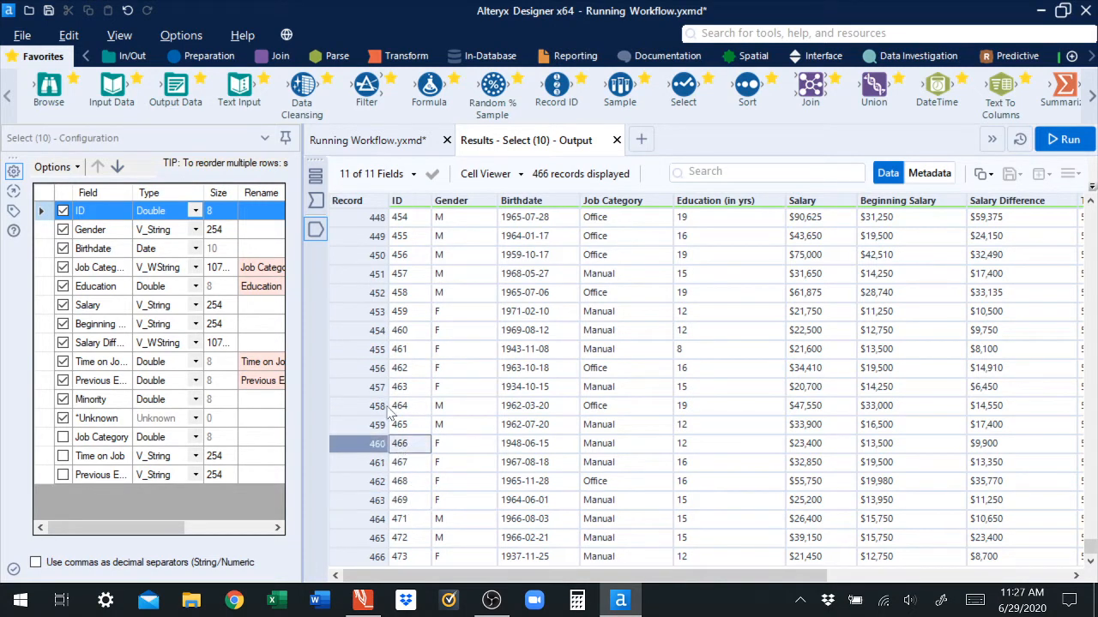
pyautogui.click(402, 447)
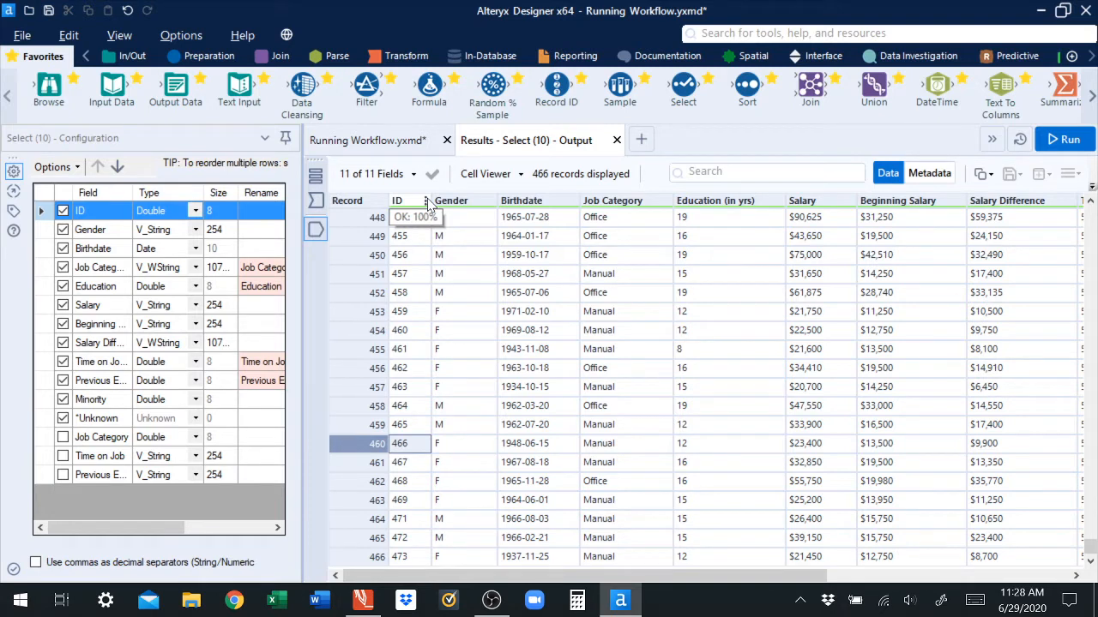
pyautogui.click(357, 237)
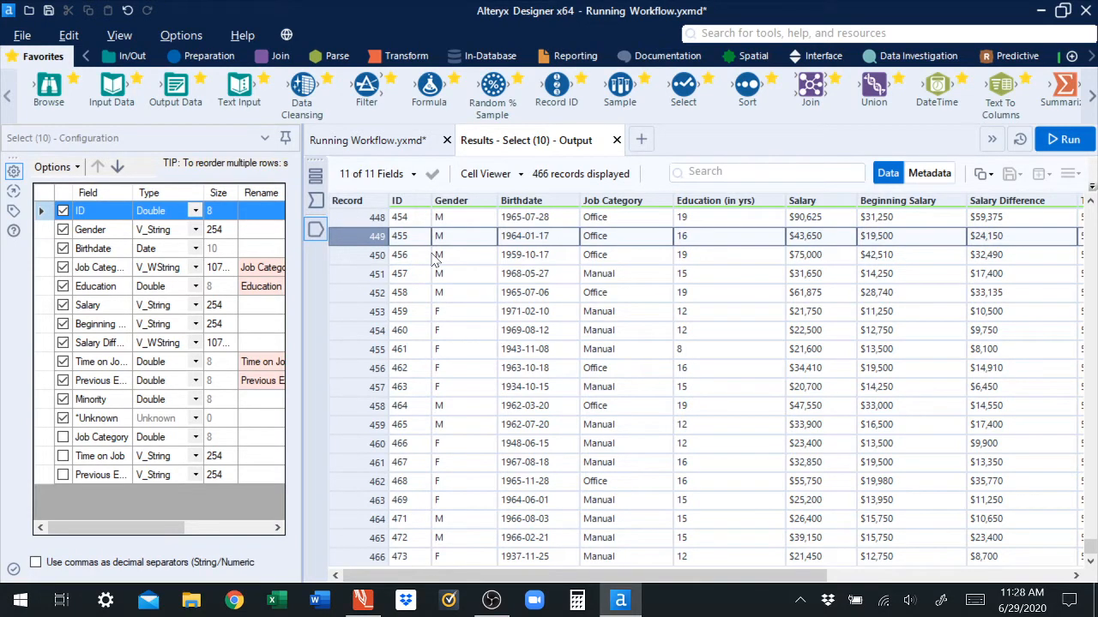
pyautogui.moveTo(1089, 551); pyautogui.dragTo(1064, 218)
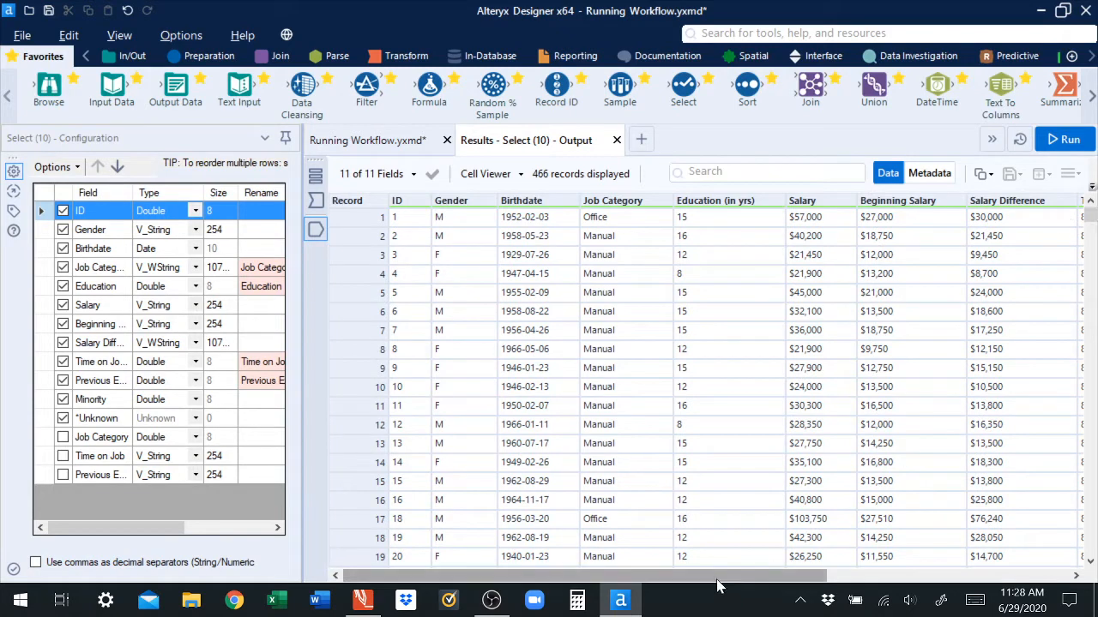
# Step: Add a Record ID tool connected to the Select tool's output
pyautogui.click(400, 143)
pyautogui.moveTo(556, 85); pyautogui.dragTo(810, 401)
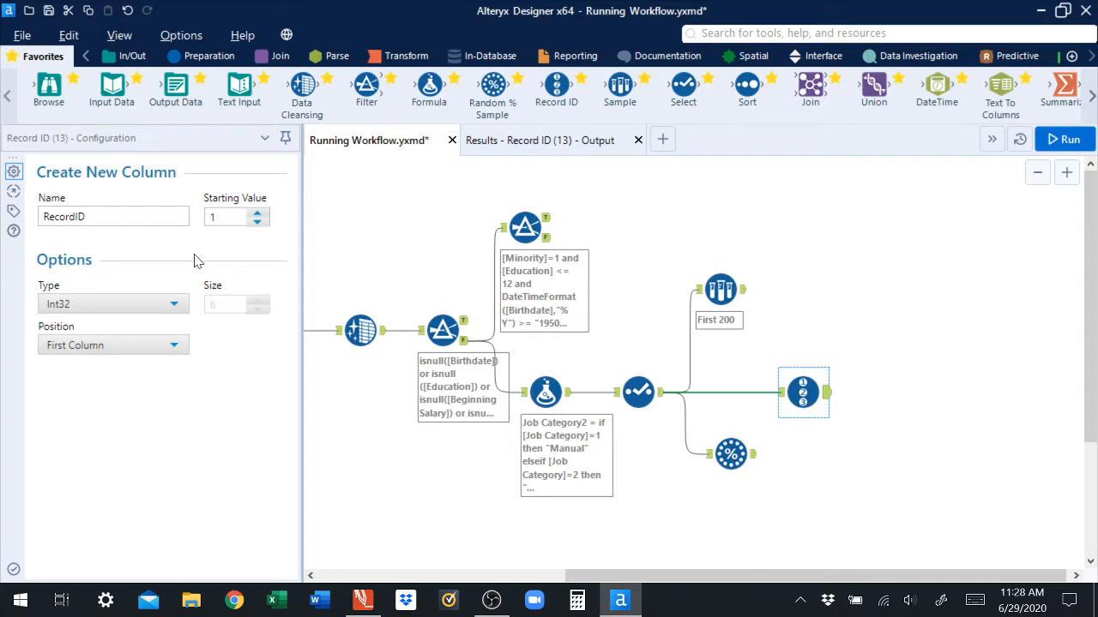
pyautogui.click(112, 217)
pyautogui.doubleClick(213, 217)
pyautogui.write('5')
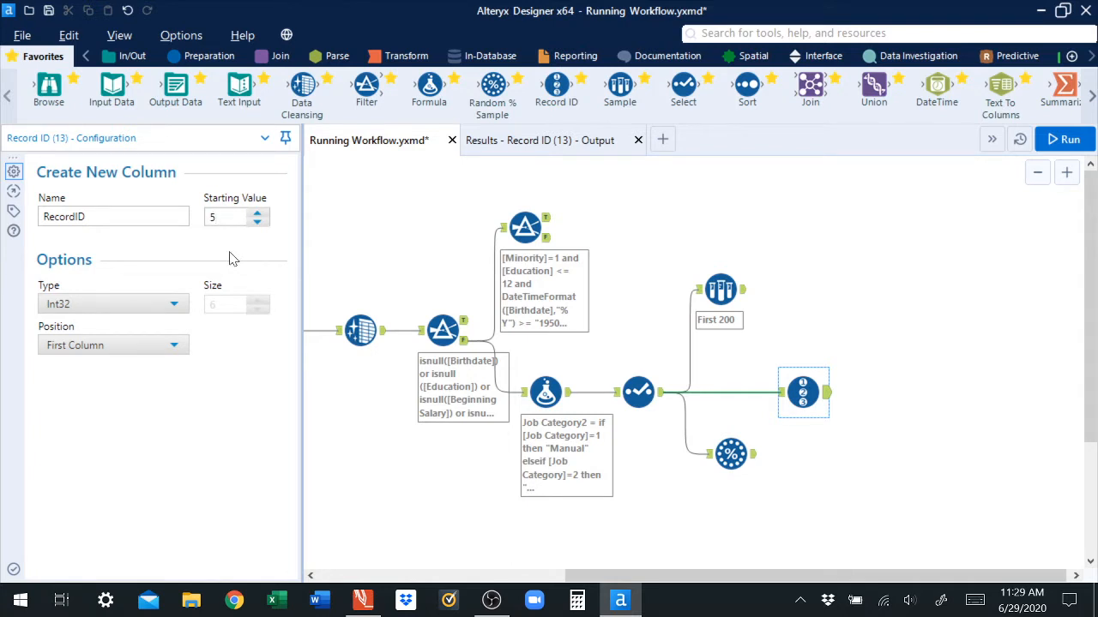
pyautogui.press('BackSpace')
pyautogui.write('1')
pyautogui.click(159, 305)
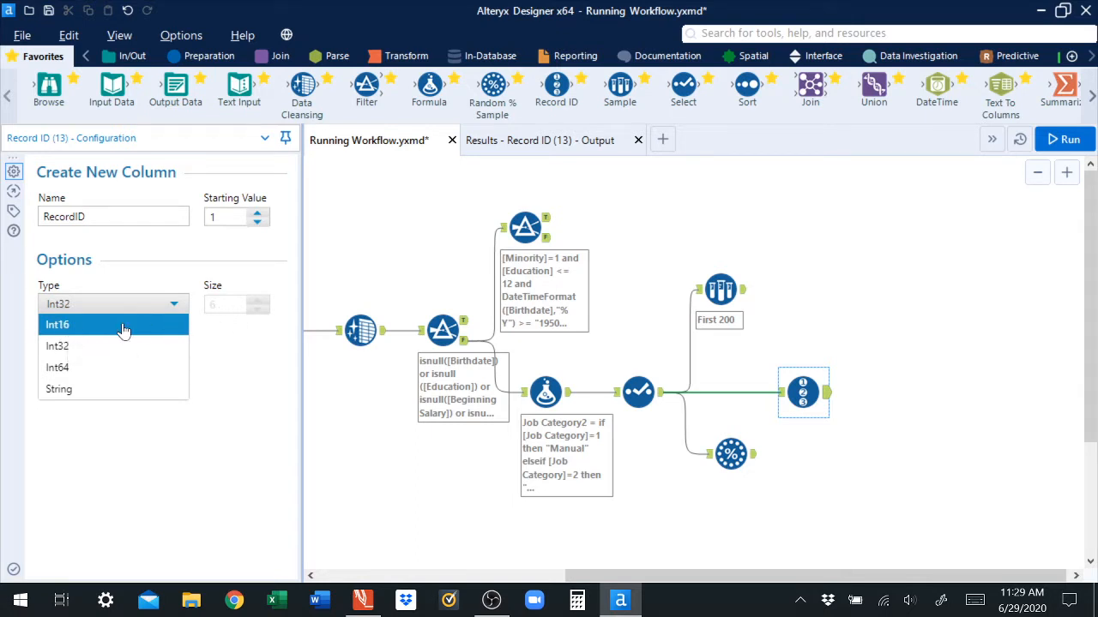
pyautogui.click(74, 326)
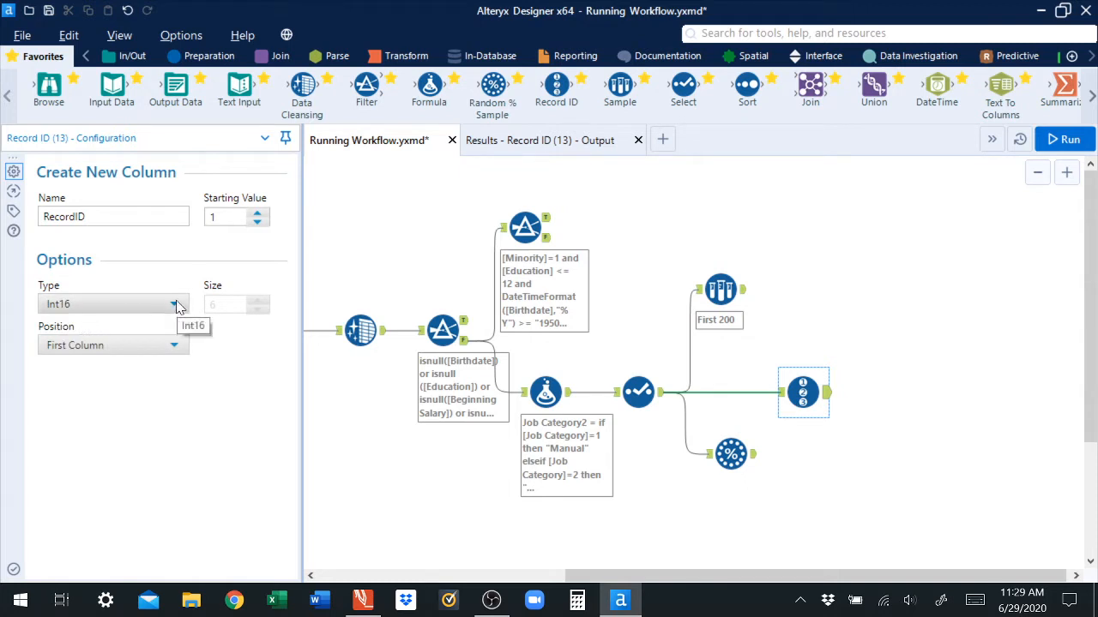
pyautogui.click(176, 307)
pyautogui.click(93, 342)
pyautogui.click(177, 306)
pyautogui.click(88, 368)
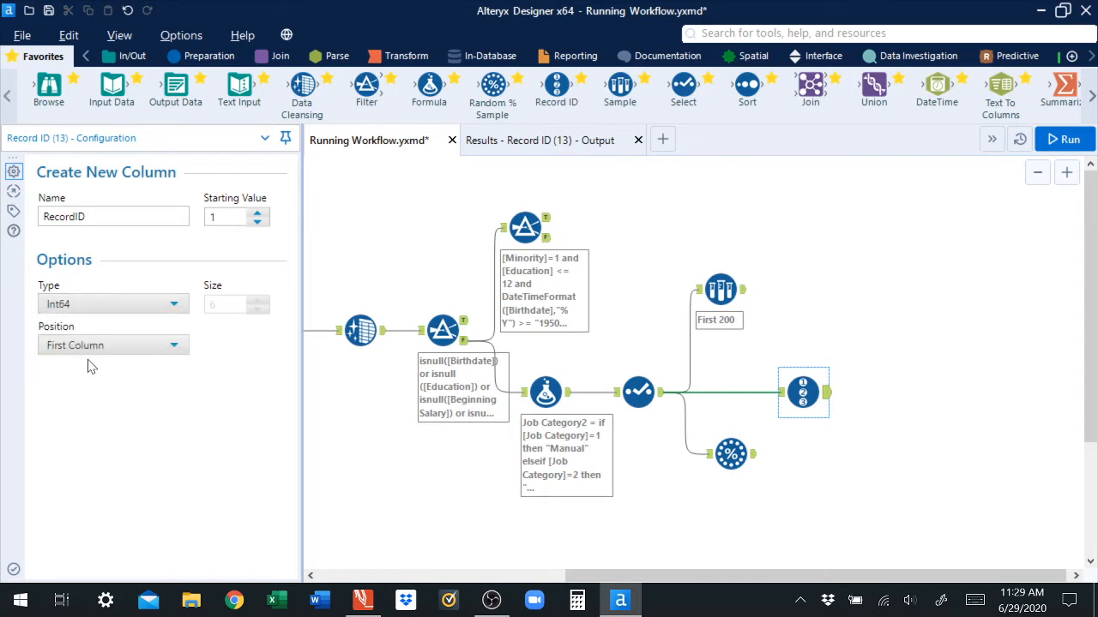
pyautogui.click(175, 310)
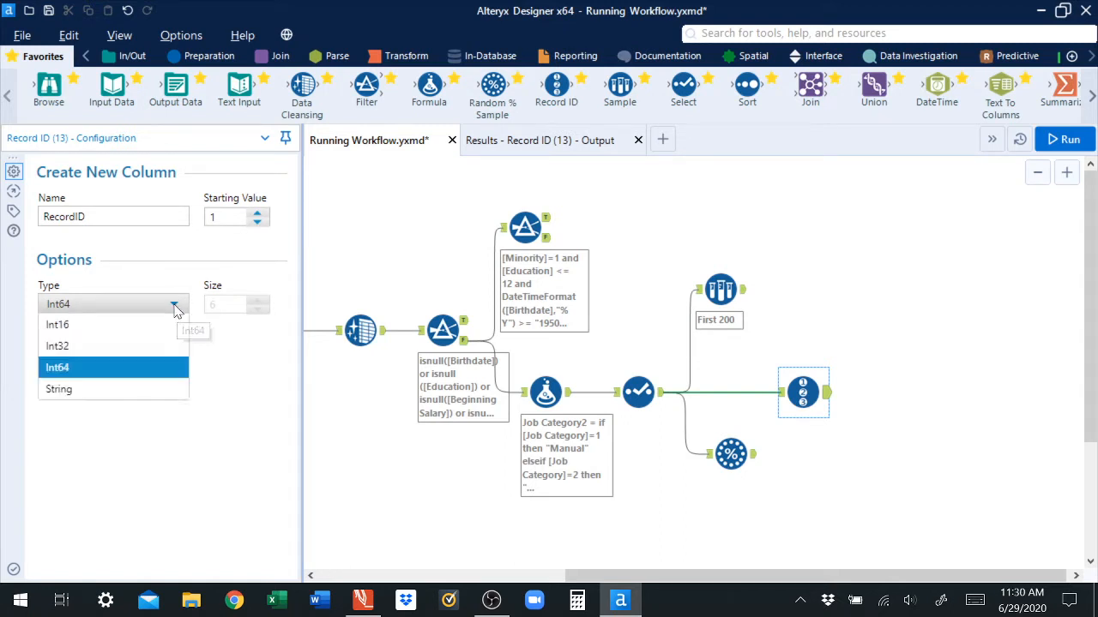
pyautogui.click(95, 345)
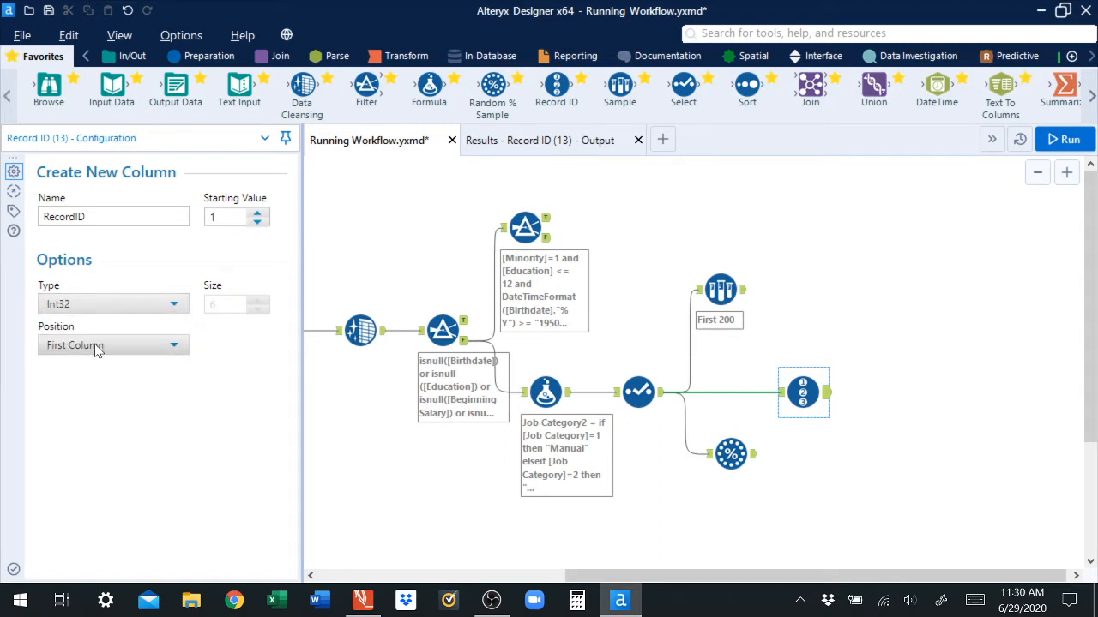
pyautogui.click(178, 306)
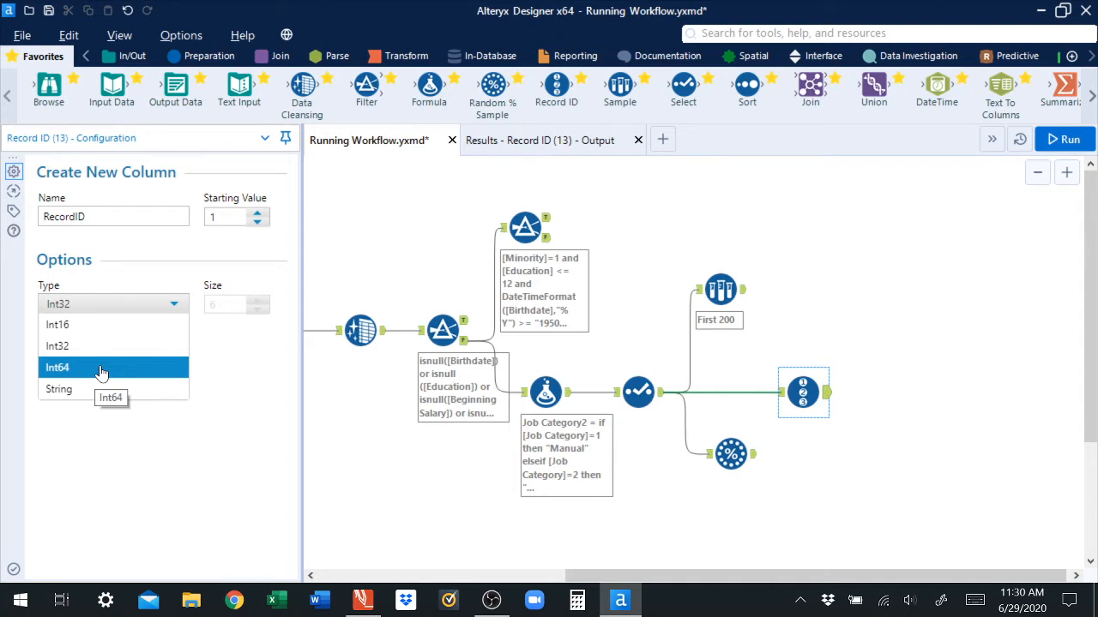
pyautogui.click(77, 346)
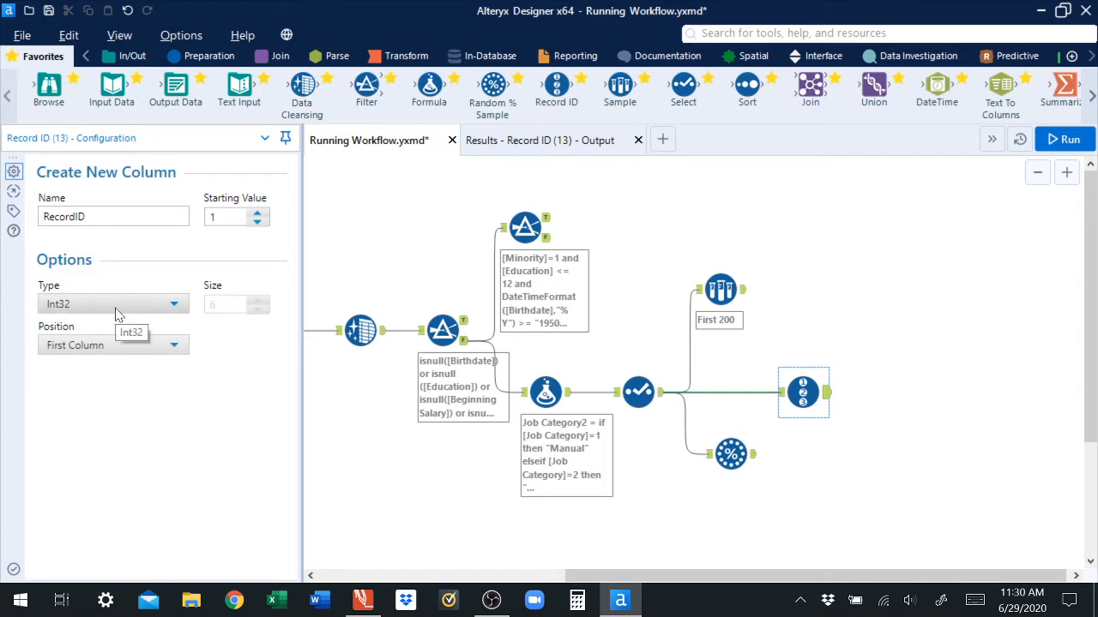
pyautogui.click(172, 350)
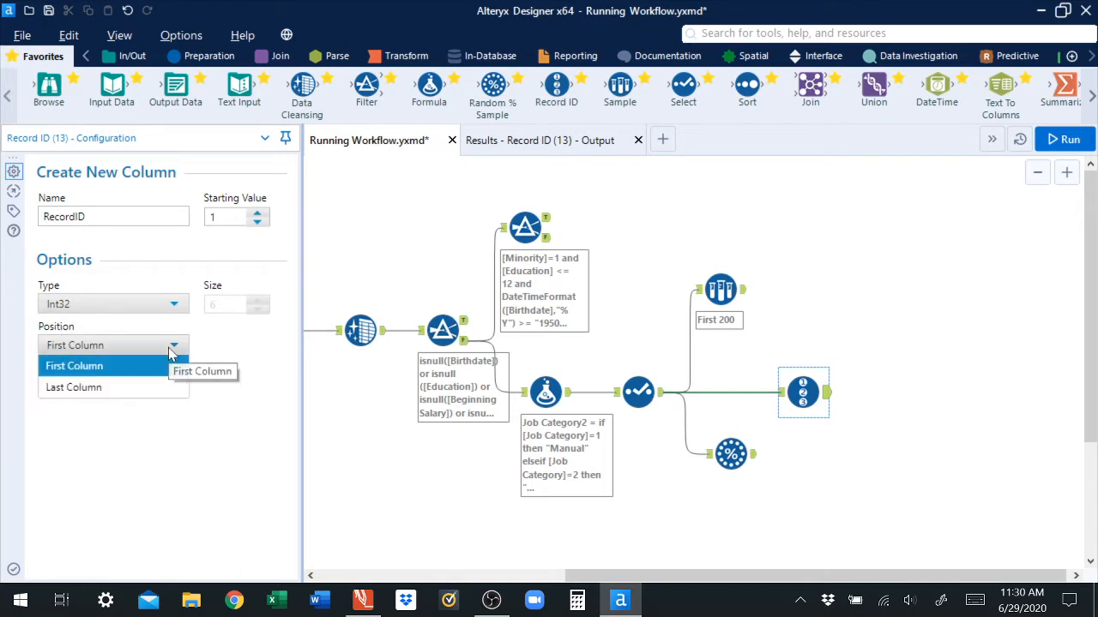
pyautogui.click(123, 372)
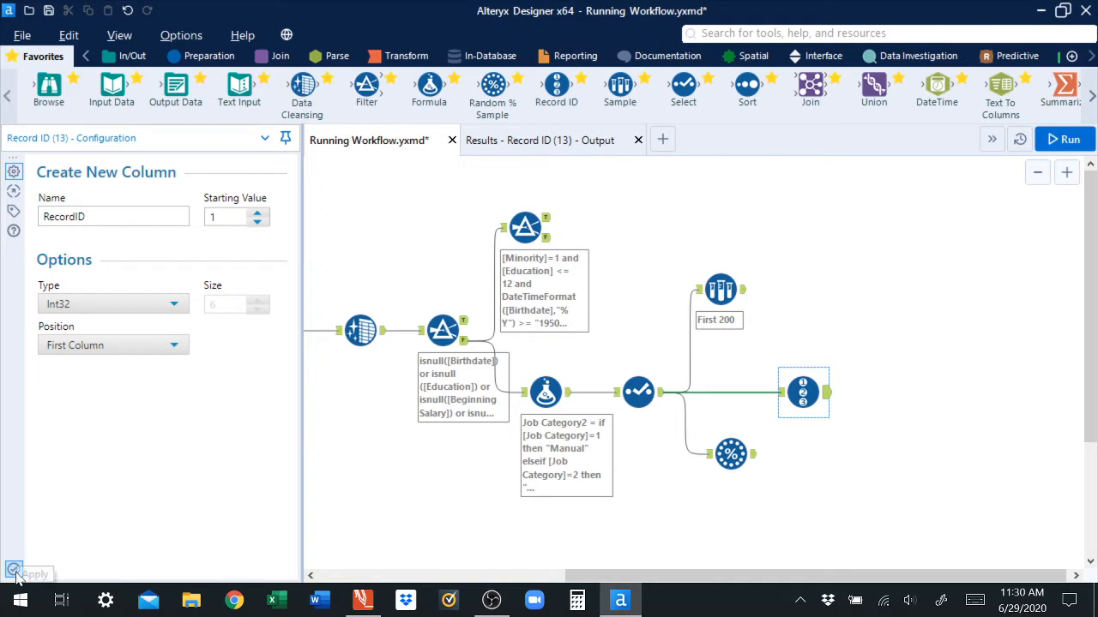
# Step: Run the workflow and open the Record ID tool's output results
pyautogui.click(1070, 146)
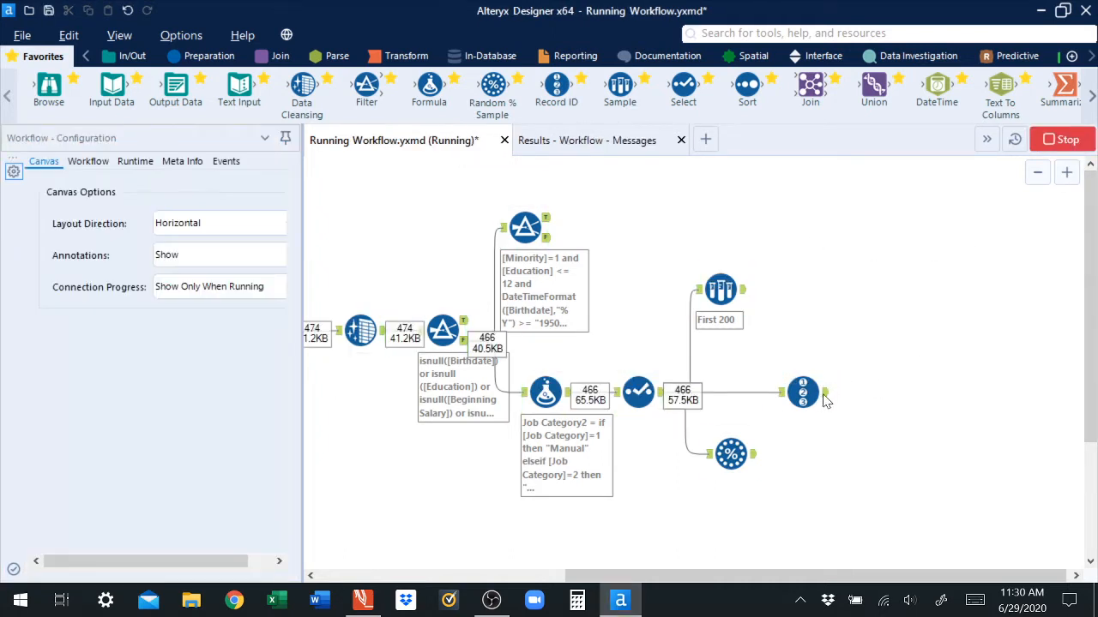
pyautogui.click(826, 393)
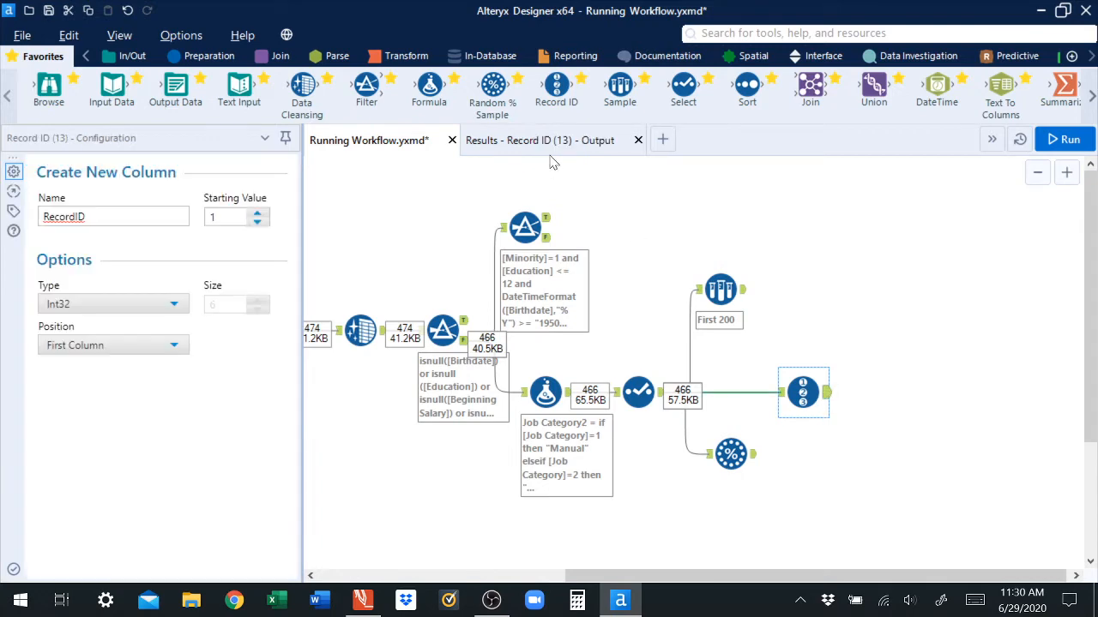
pyautogui.click(555, 146)
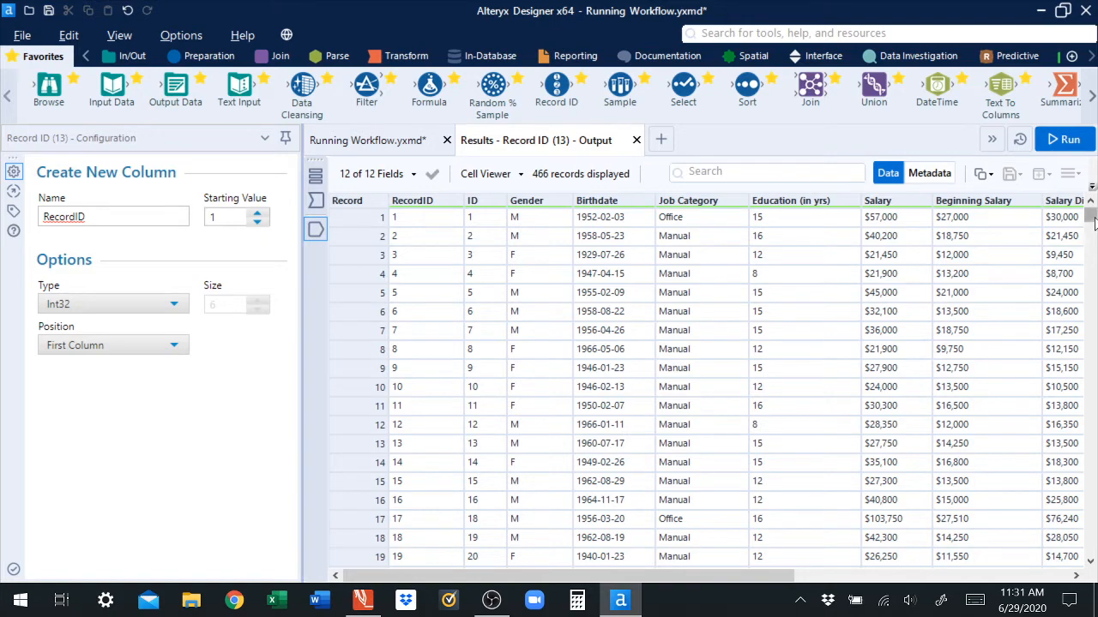
# Step: Scroll through the Record ID output records from top to bottom
pyautogui.moveTo(1092, 218); pyautogui.dragTo(1091, 547)
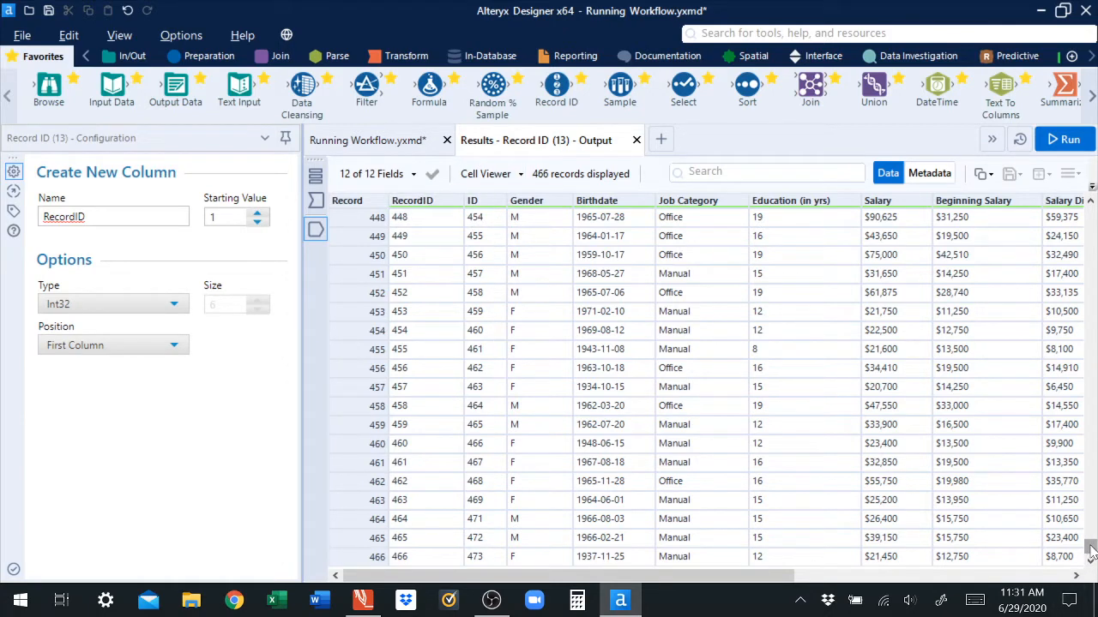
pyautogui.moveTo(1091, 551); pyautogui.dragTo(1091, 215)
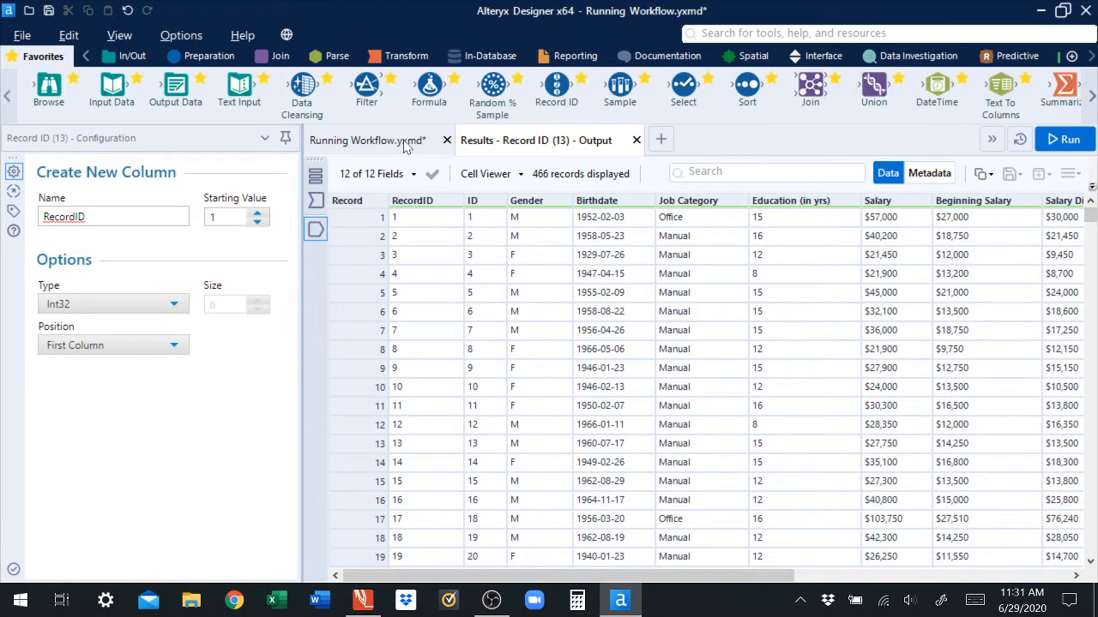
pyautogui.click(369, 141)
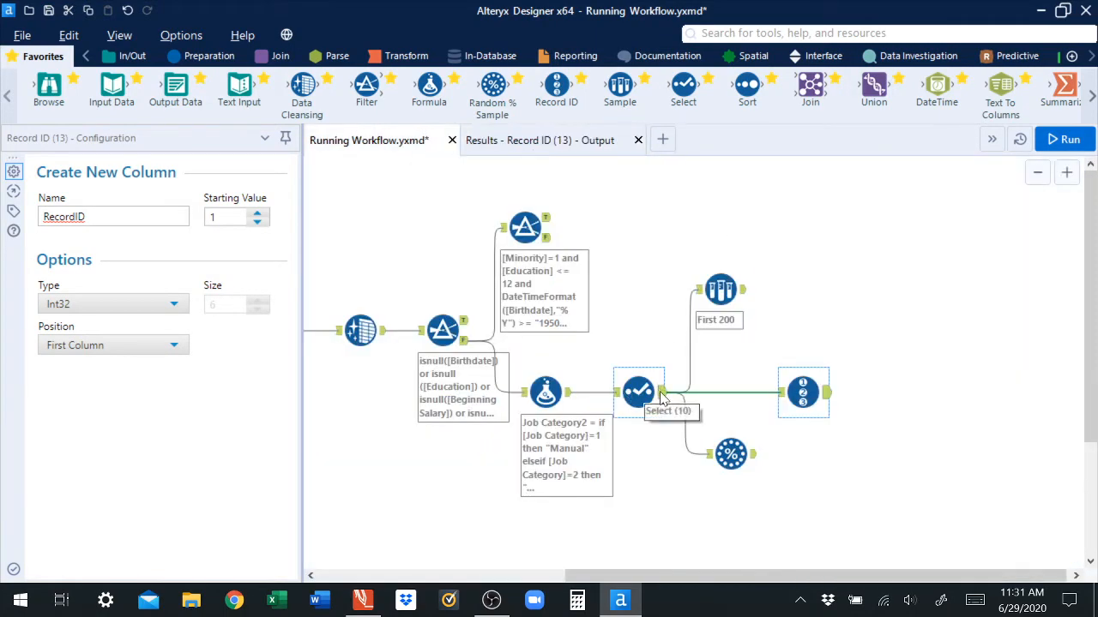
# Step: Rename the ID field to Person ID in the Select tool and run the workflow
pyautogui.click(659, 395)
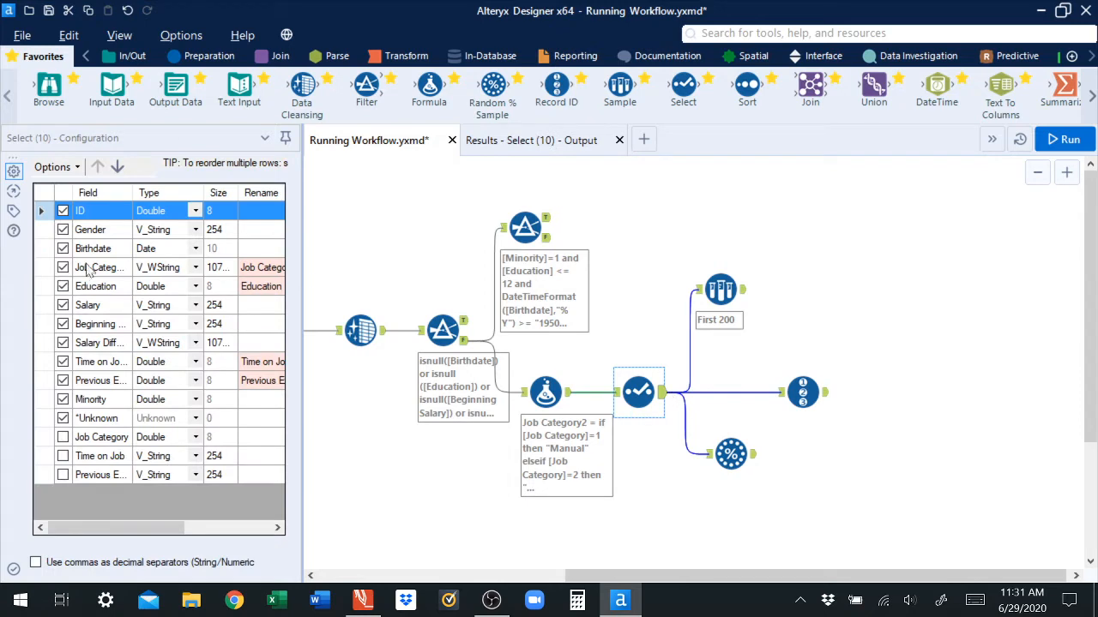
pyautogui.click(267, 213)
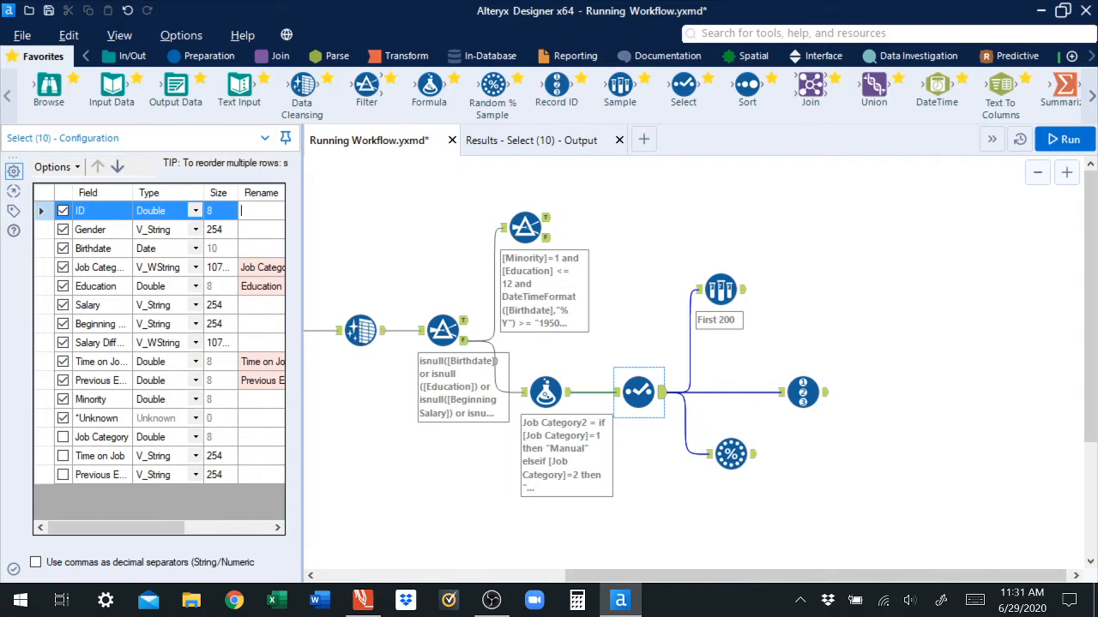
pyautogui.write('Person ID')
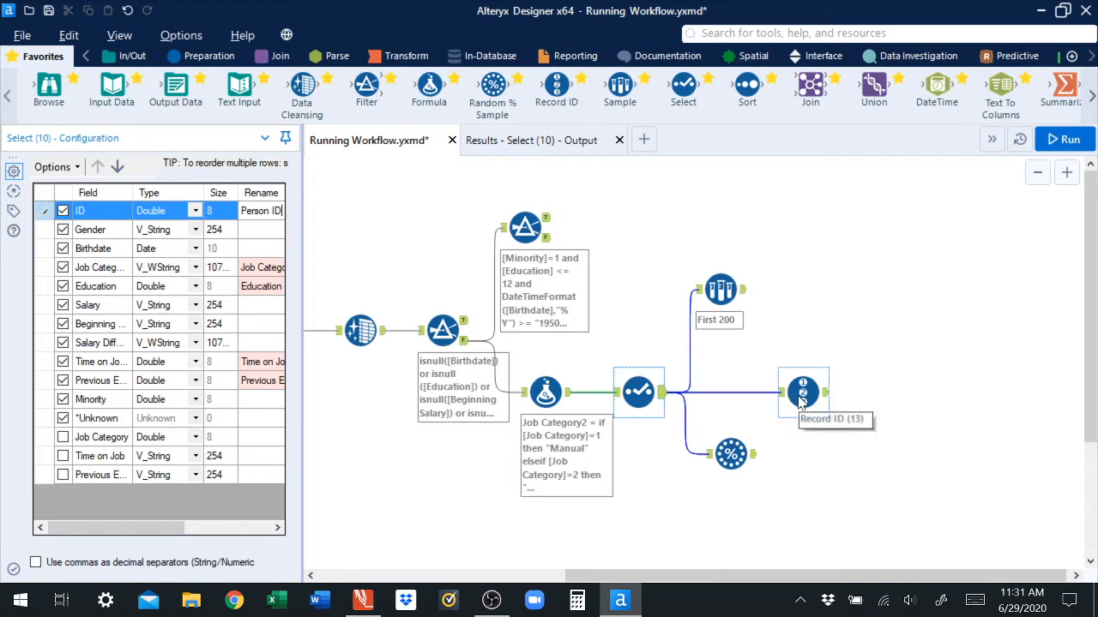
pyautogui.click(1082, 144)
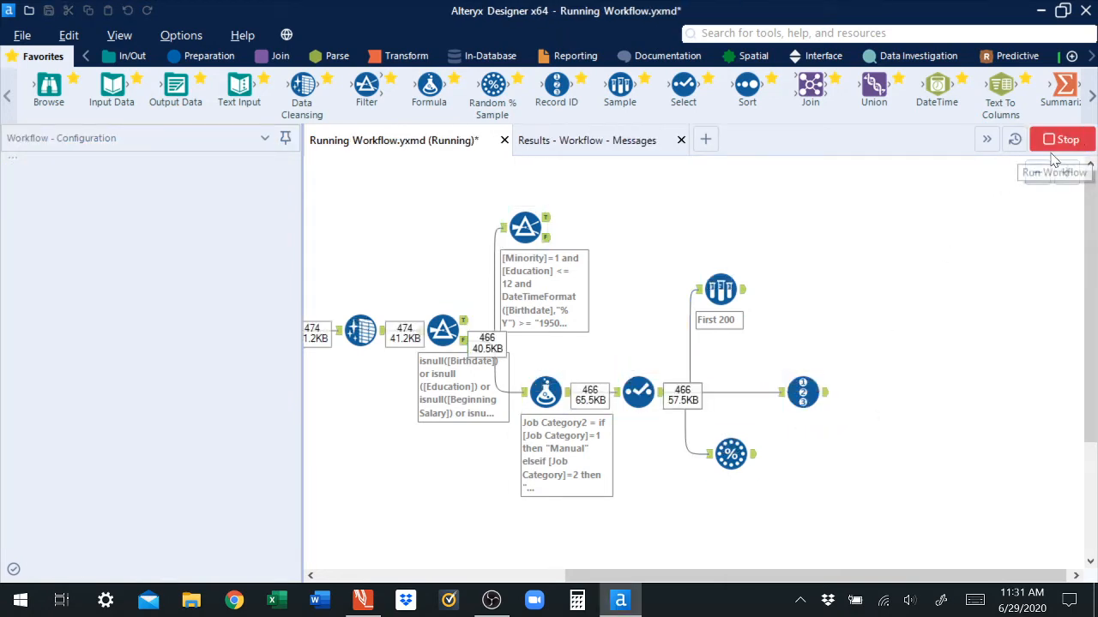
# Step: Open the Record ID tool's output results, then return to the workflow canvas
pyautogui.click(825, 393)
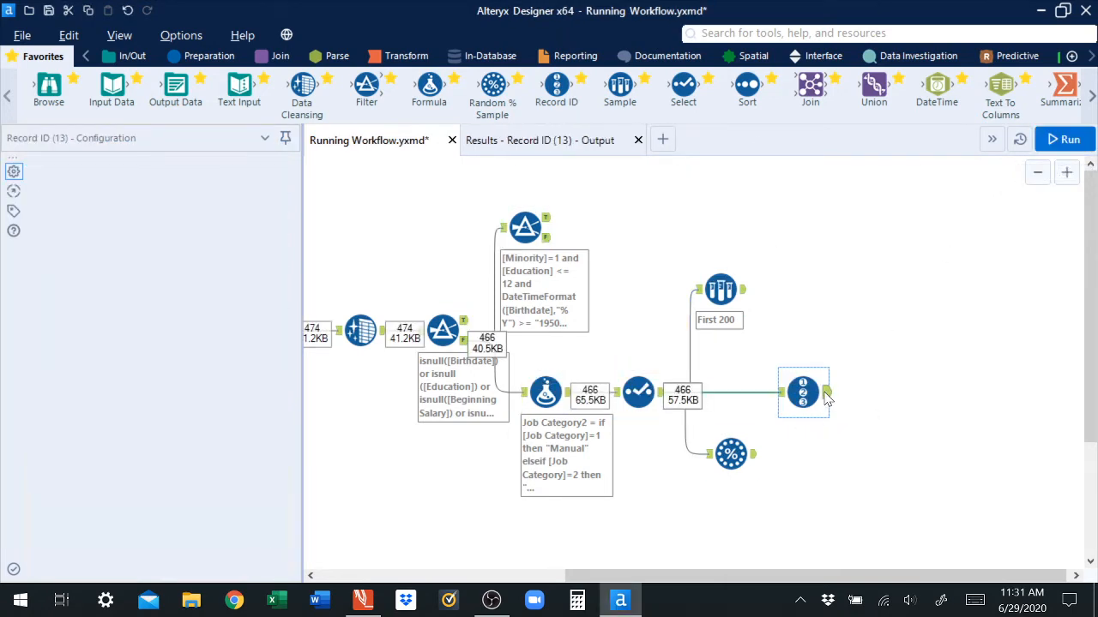
pyautogui.click(565, 148)
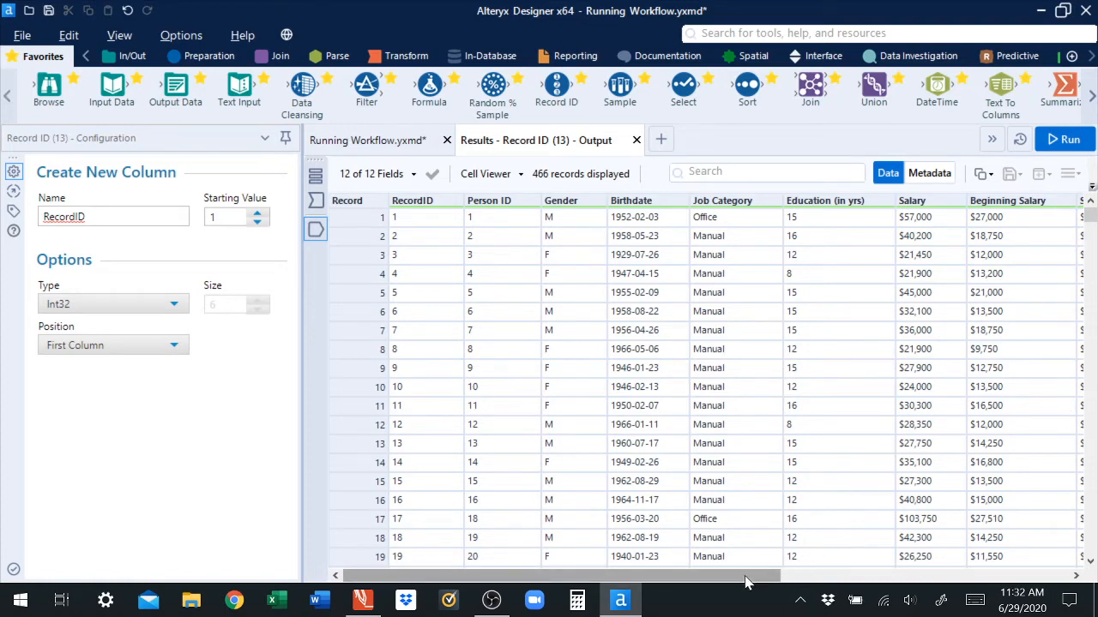
pyautogui.click(367, 139)
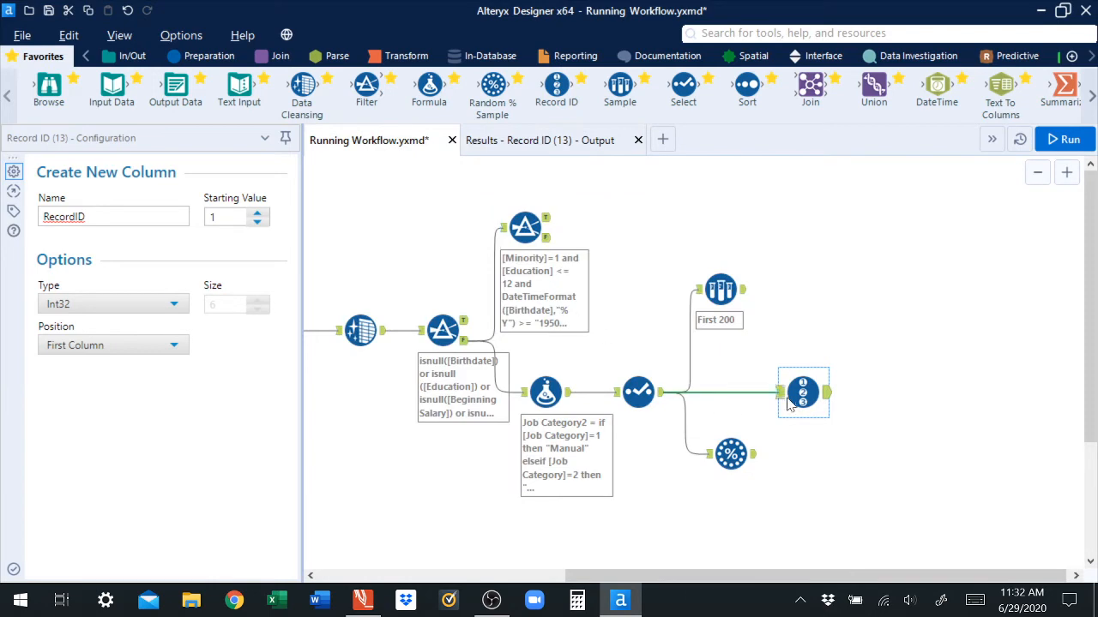
pyautogui.click(493, 141)
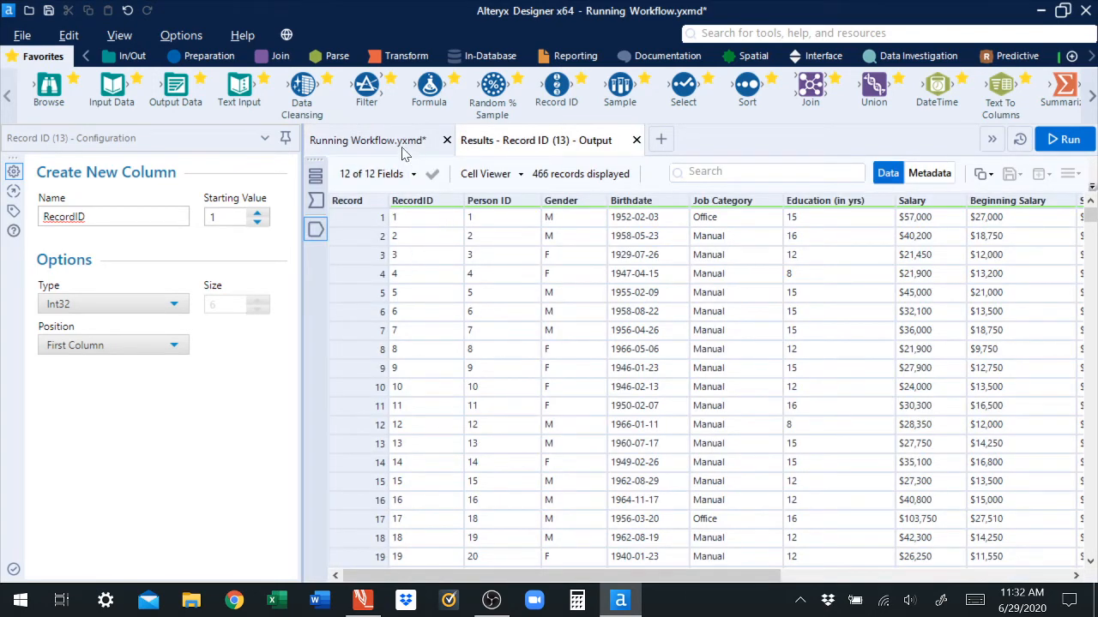
pyautogui.click(367, 141)
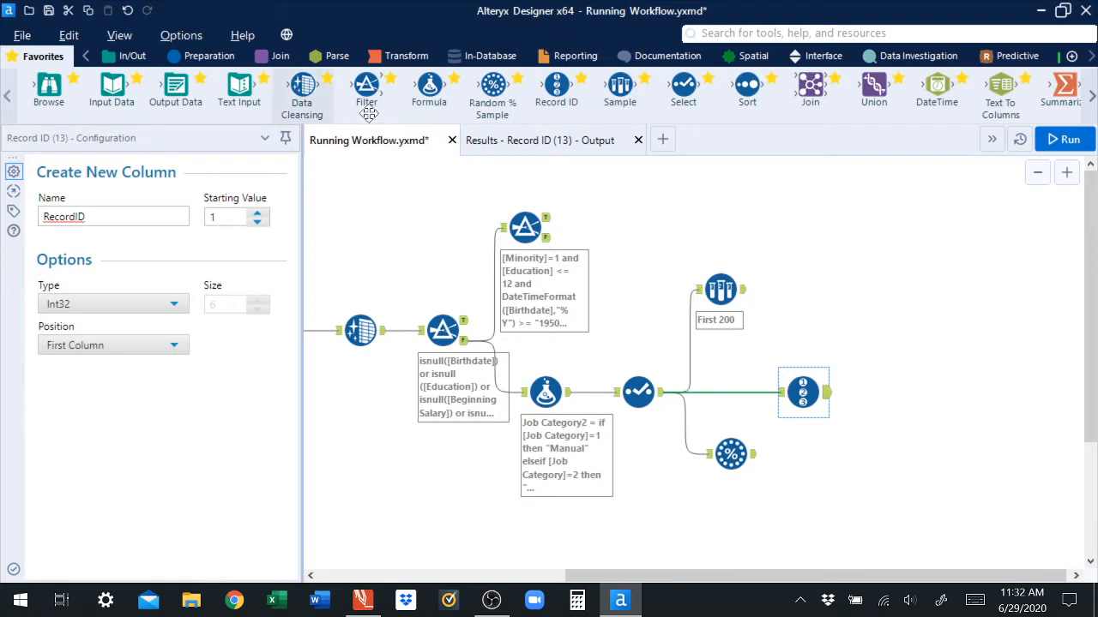
# Step: Add a Formula tool connected to the Record ID tool's output
pyautogui.moveTo(429, 86); pyautogui.dragTo(918, 397)
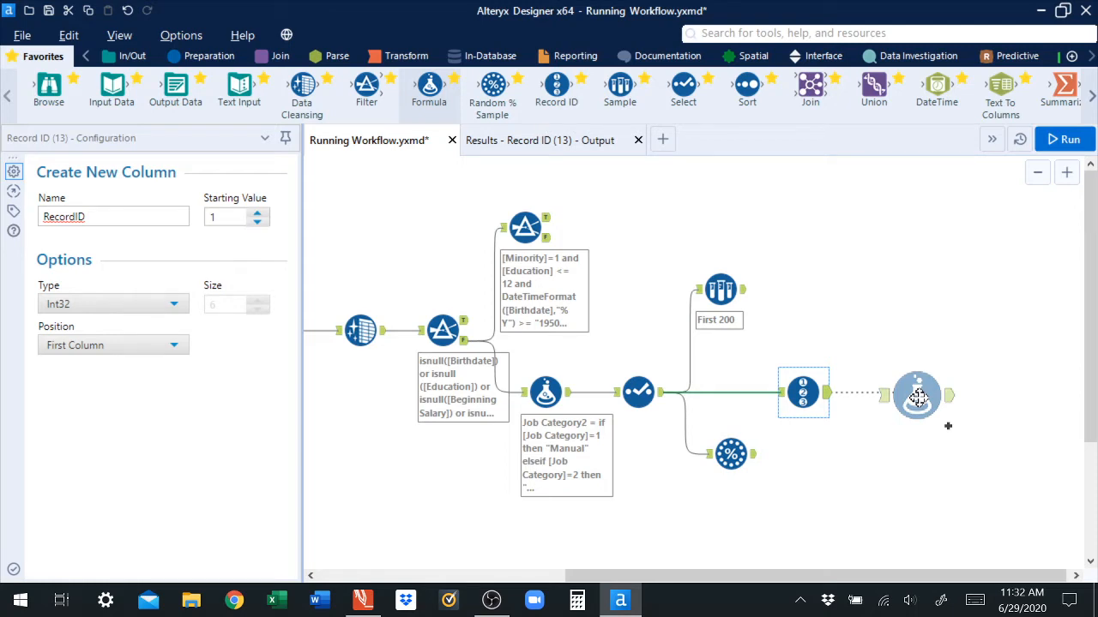
pyautogui.moveTo(918, 397); pyautogui.dragTo(918, 396)
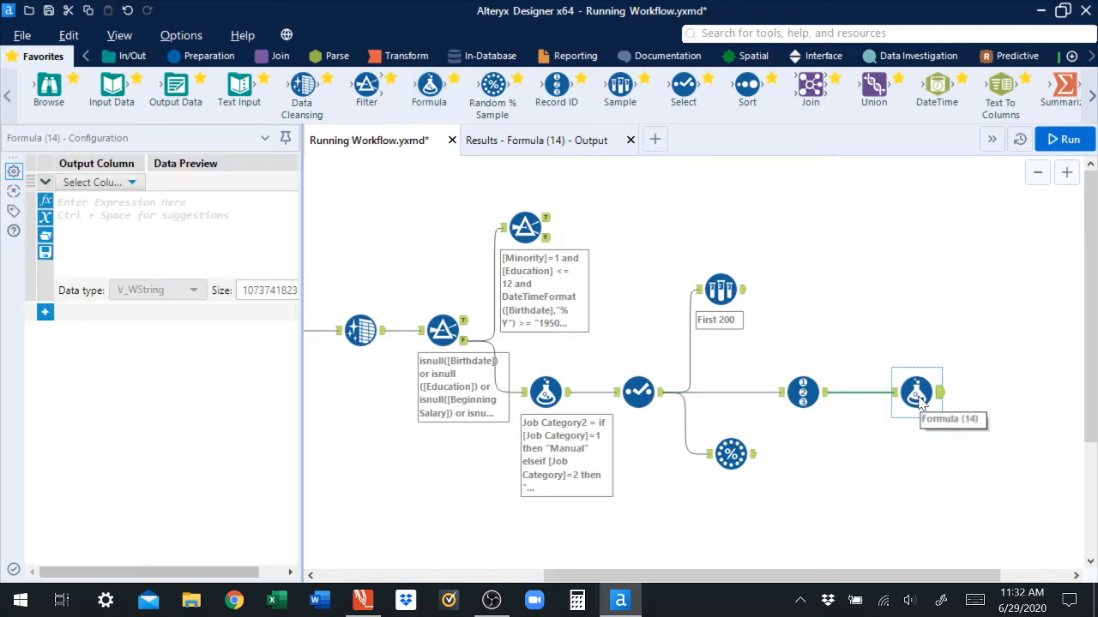
pyautogui.click(1012, 347)
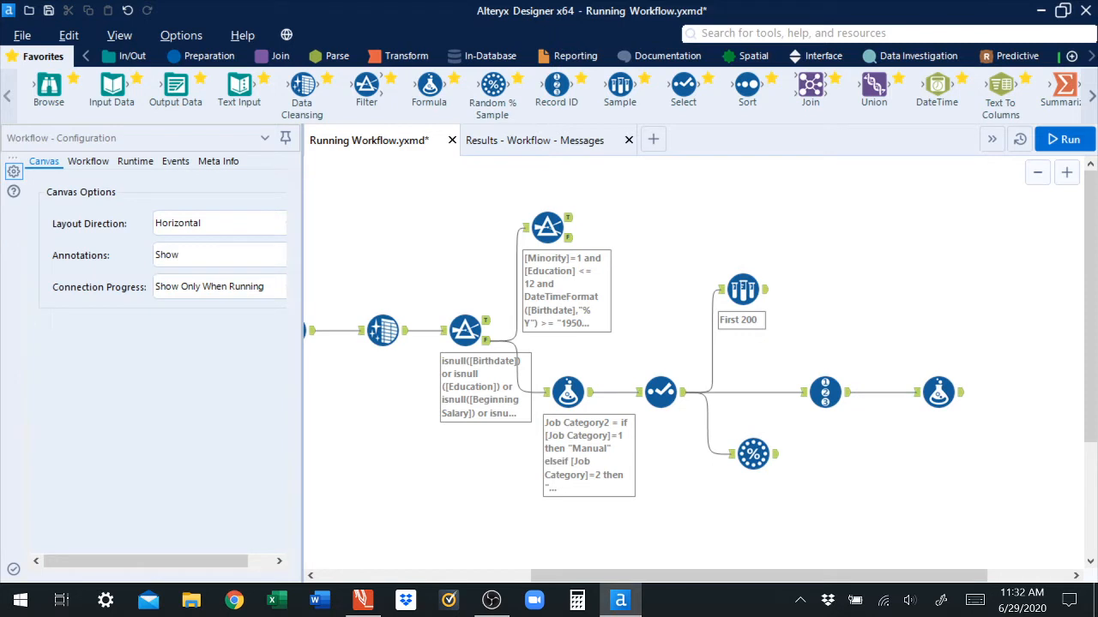
# Step: Review the Sample tool's configuration and the Record ID tool's output records
pyautogui.moveTo(742, 290); pyautogui.dragTo(774, 295)
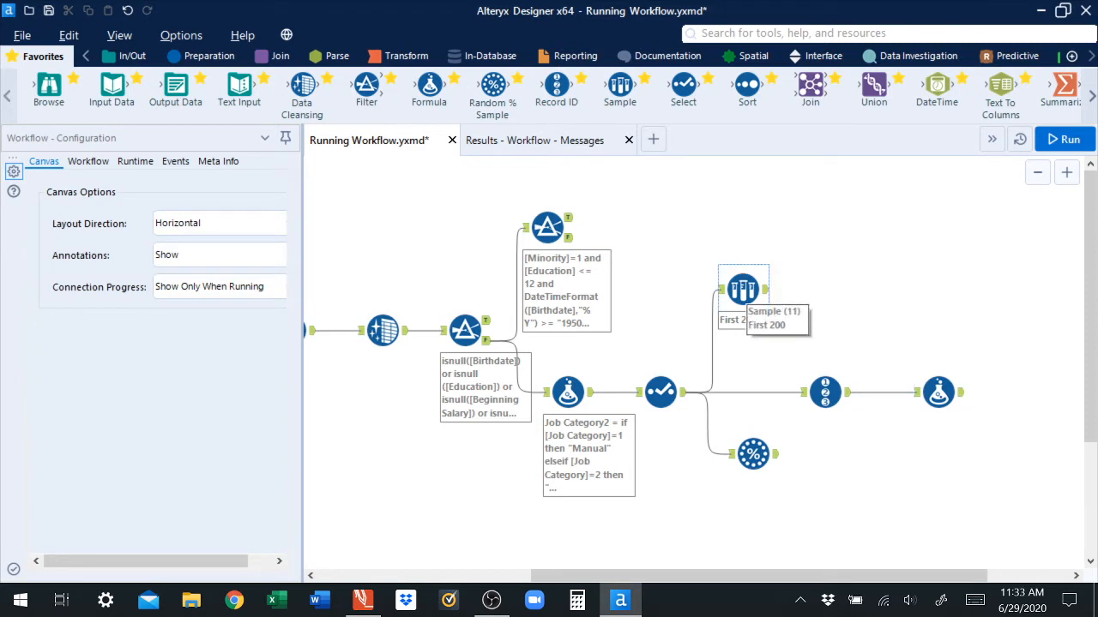
pyautogui.click(742, 290)
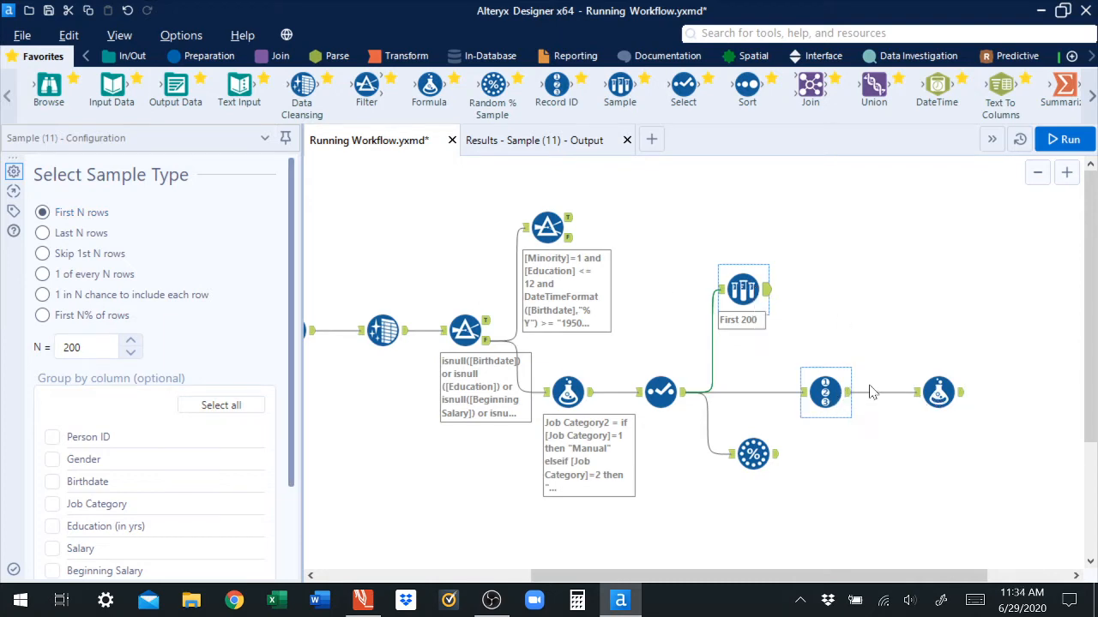
pyautogui.click(825, 393)
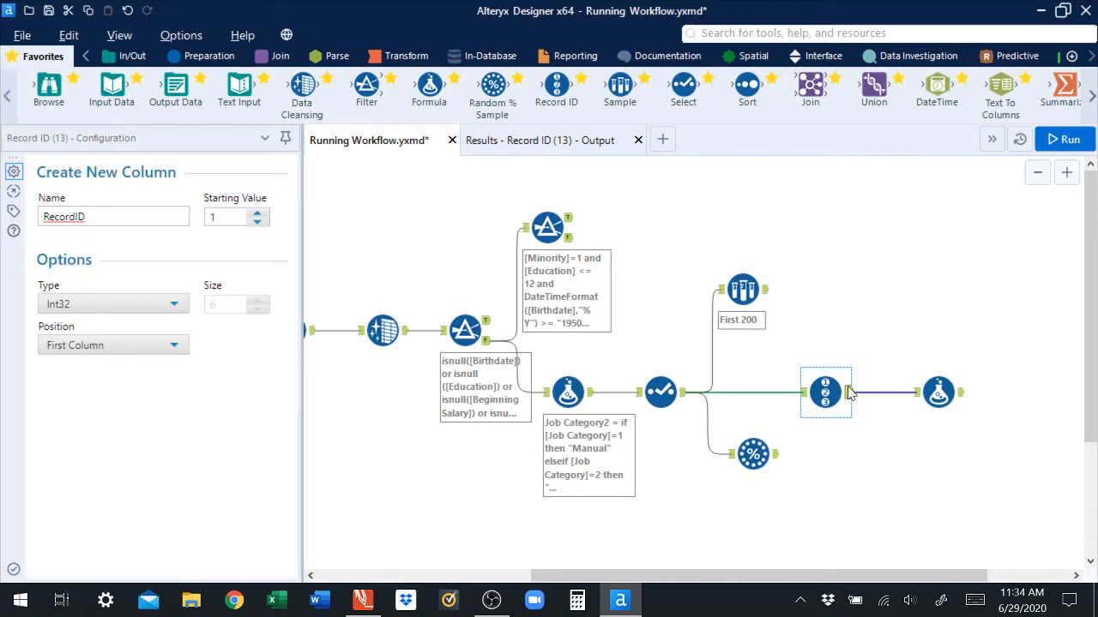
pyautogui.click(498, 141)
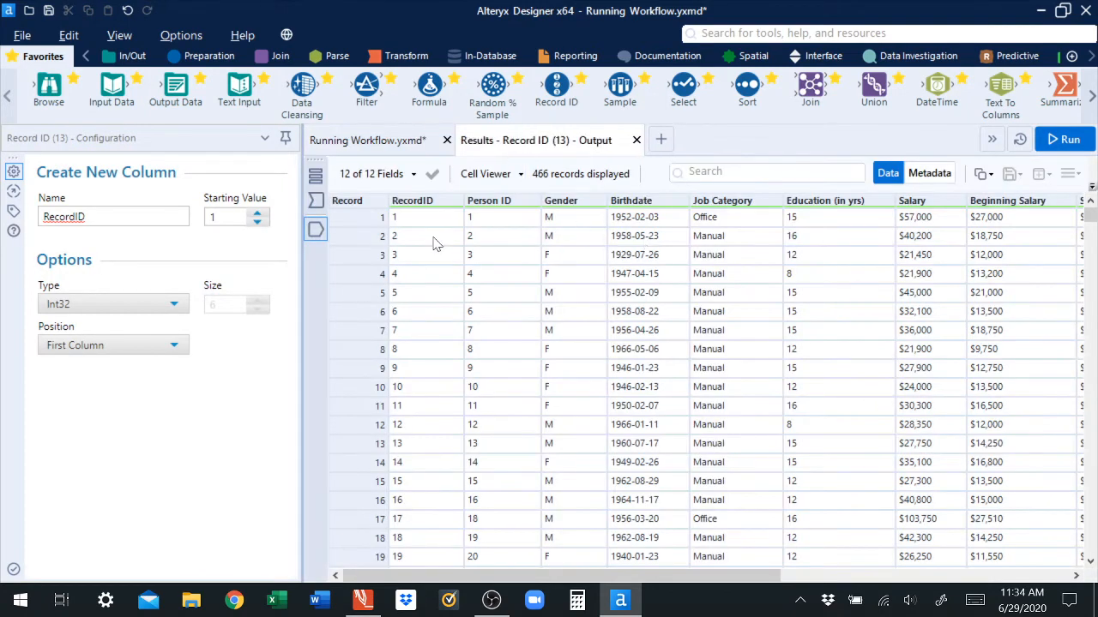
pyautogui.click(386, 143)
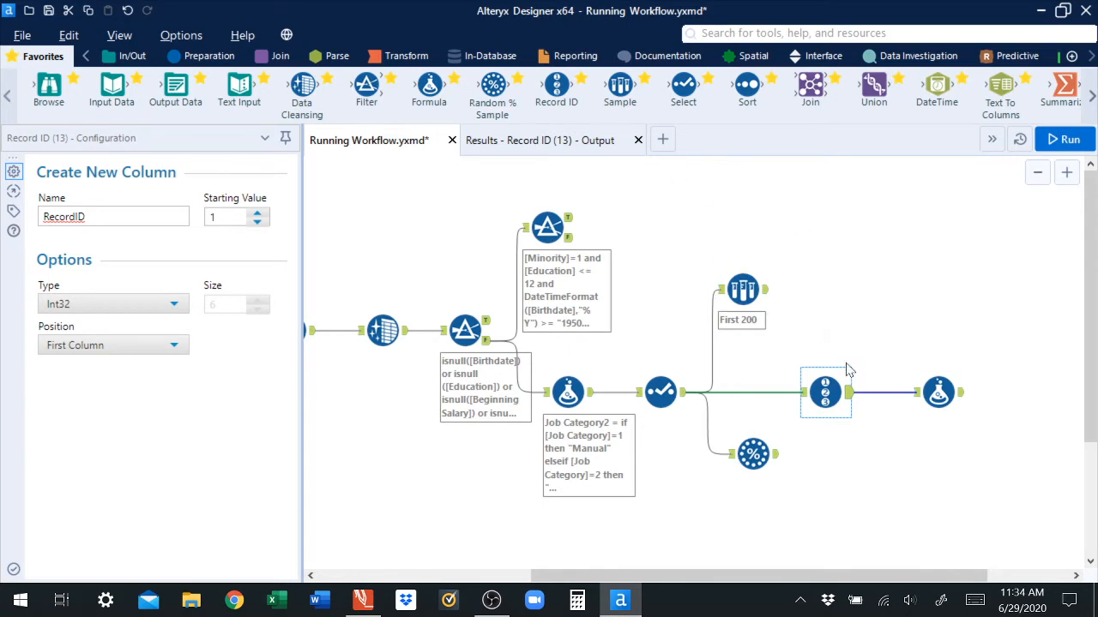
pyautogui.click(549, 140)
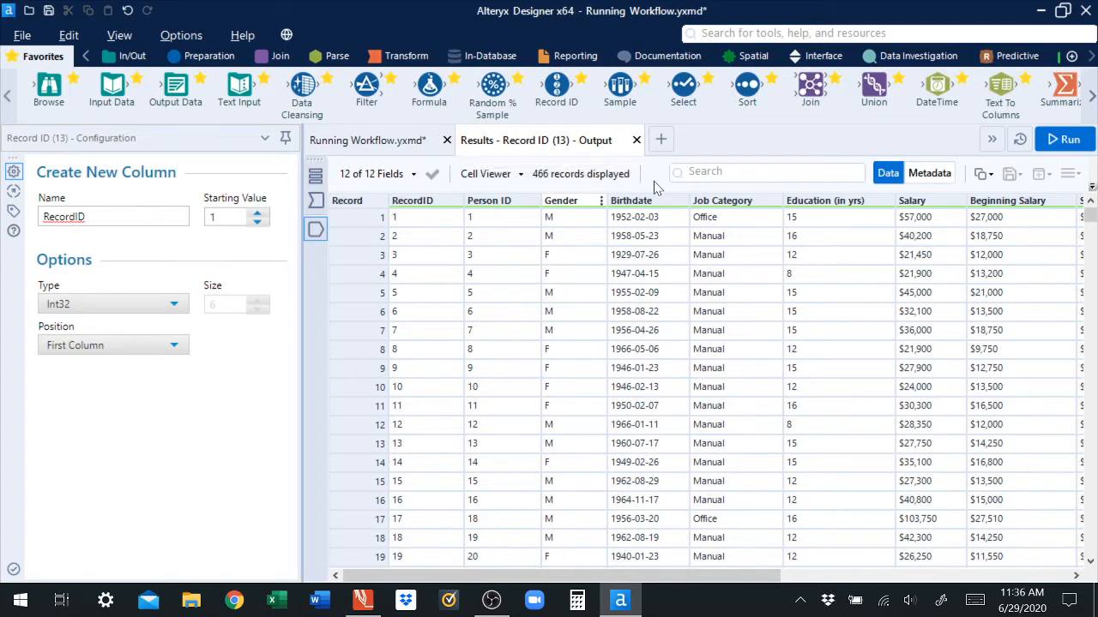
# Step: Switch to PDF Annotator and erase the previous handwritten notes from the page
pyautogui.click(363, 600)
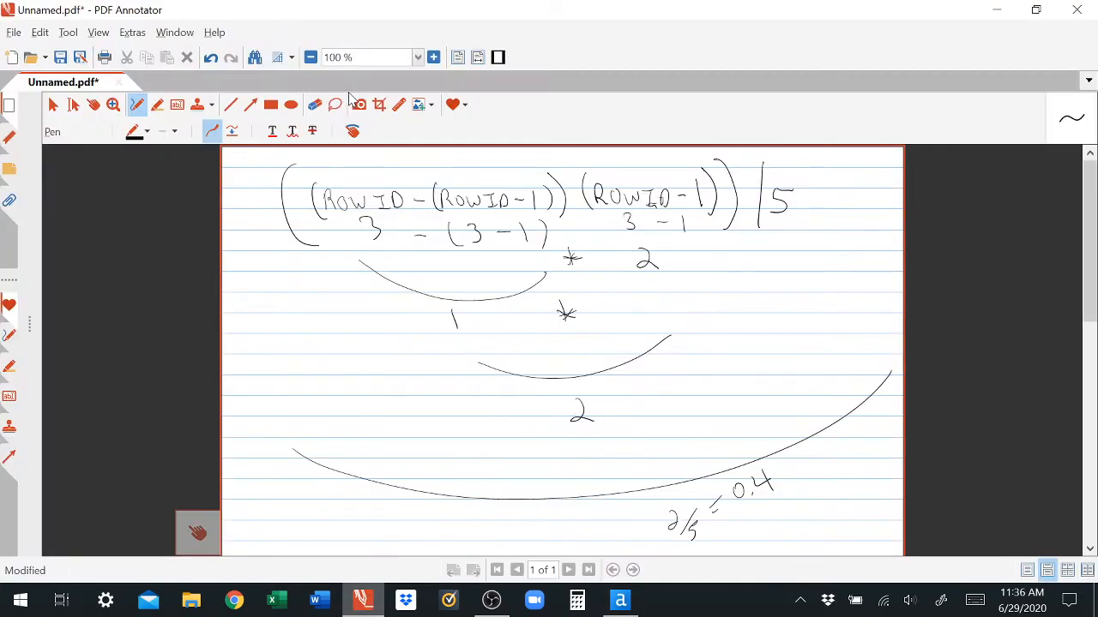
pyautogui.moveTo(266, 169)
pyautogui.mouseDown()
pyautogui.moveTo(277, 397)
pyautogui.moveTo(657, 546)
pyautogui.moveTo(892, 358)
pyautogui.moveTo(686, 160)
pyautogui.moveTo(265, 163)
pyautogui.mouseUp()
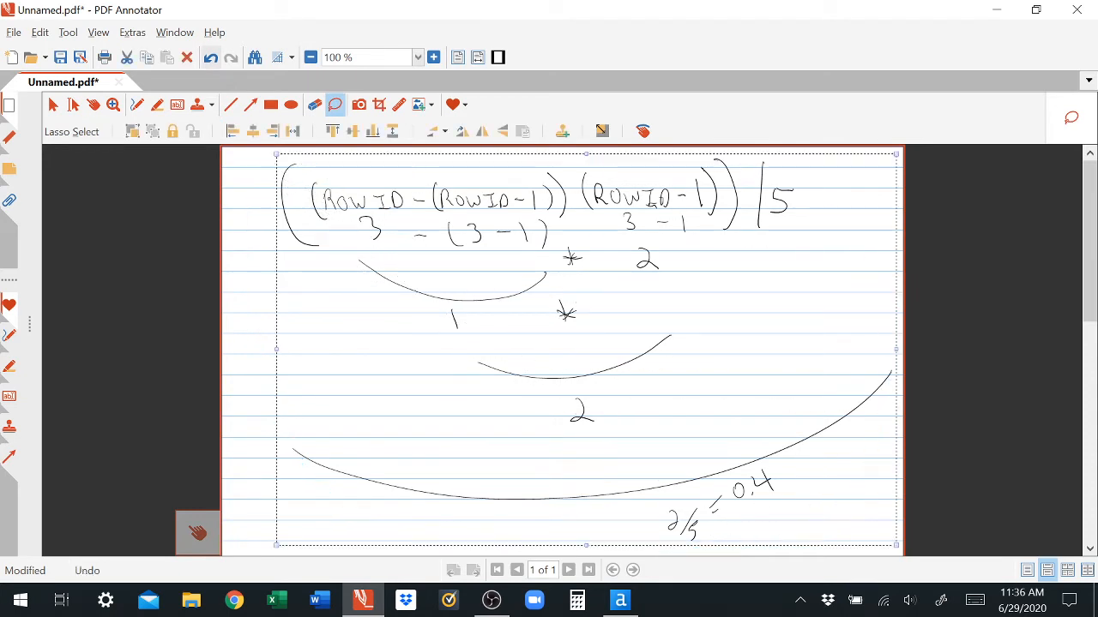
pyautogui.click(187, 58)
pyautogui.click(137, 104)
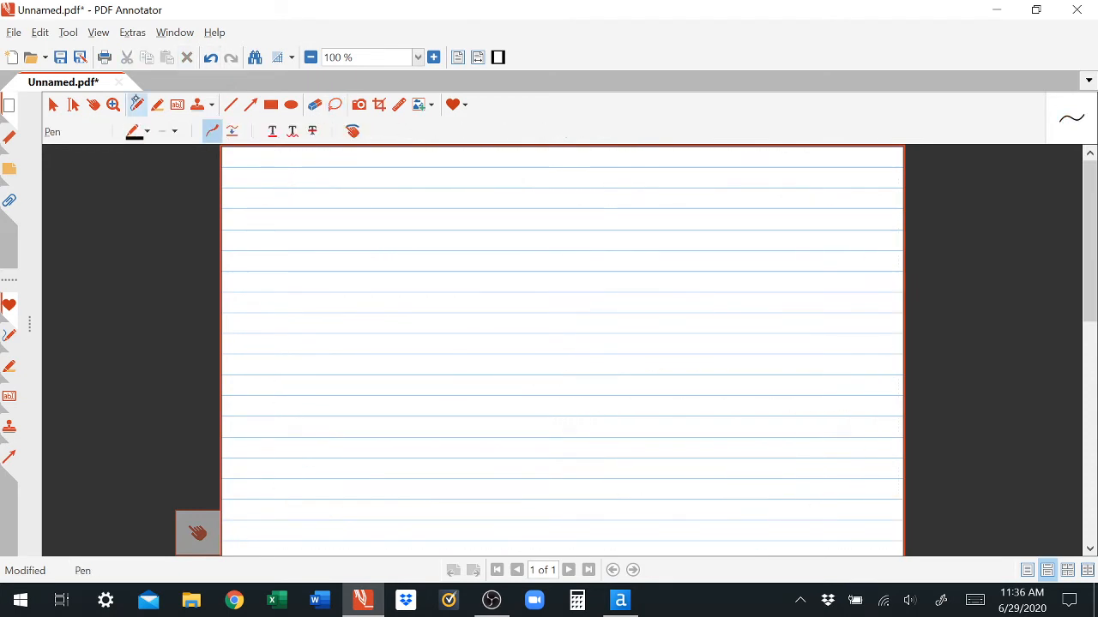
# Step: Handwrite the expression (RowID - 1)/5 on the page
pyautogui.moveTo(358, 204); pyautogui.dragTo(358, 230)
pyautogui.moveTo(359, 206); pyautogui.dragTo(372, 228)
pyautogui.moveTo(374, 218); pyautogui.dragTo(401, 217)
pyautogui.moveTo(405, 215)
pyautogui.mouseDown()
pyautogui.moveTo(415, 215)
pyautogui.moveTo(410, 232)
pyautogui.mouseUp()
pyautogui.moveTo(405, 233); pyautogui.dragTo(420, 221)
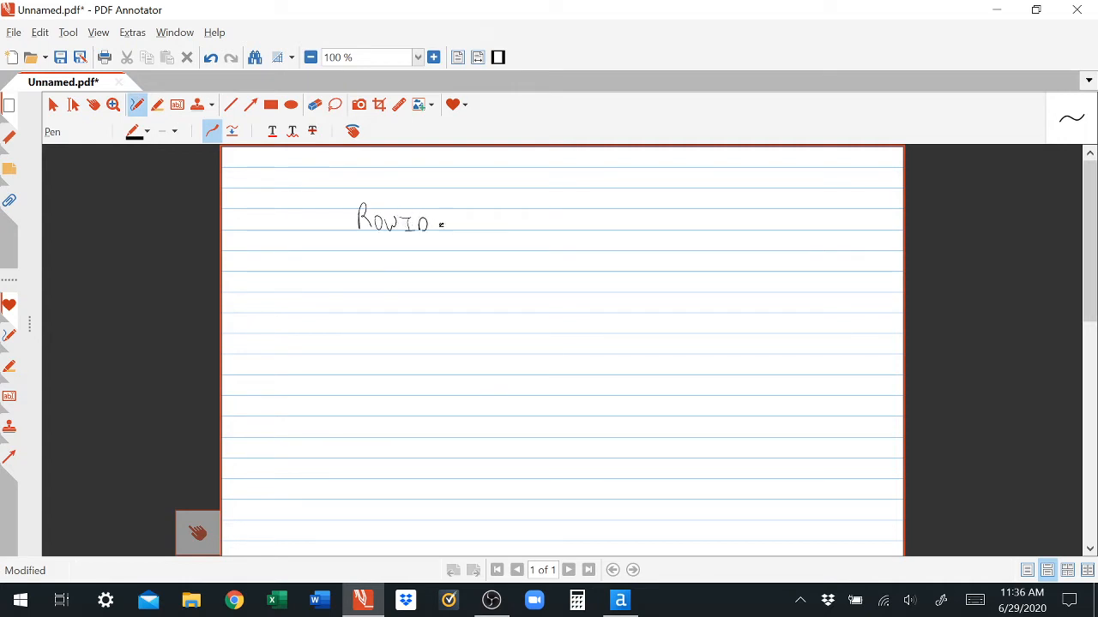
pyautogui.moveTo(439, 223); pyautogui.dragTo(478, 227)
pyautogui.moveTo(482, 200); pyautogui.dragTo(489, 232)
pyautogui.moveTo(349, 202); pyautogui.dragTo(352, 244)
pyautogui.moveTo(493, 245)
pyautogui.mouseDown()
pyautogui.moveTo(520, 197)
pyautogui.moveTo(513, 232)
pyautogui.mouseUp()
pyautogui.press('super+alt+d')
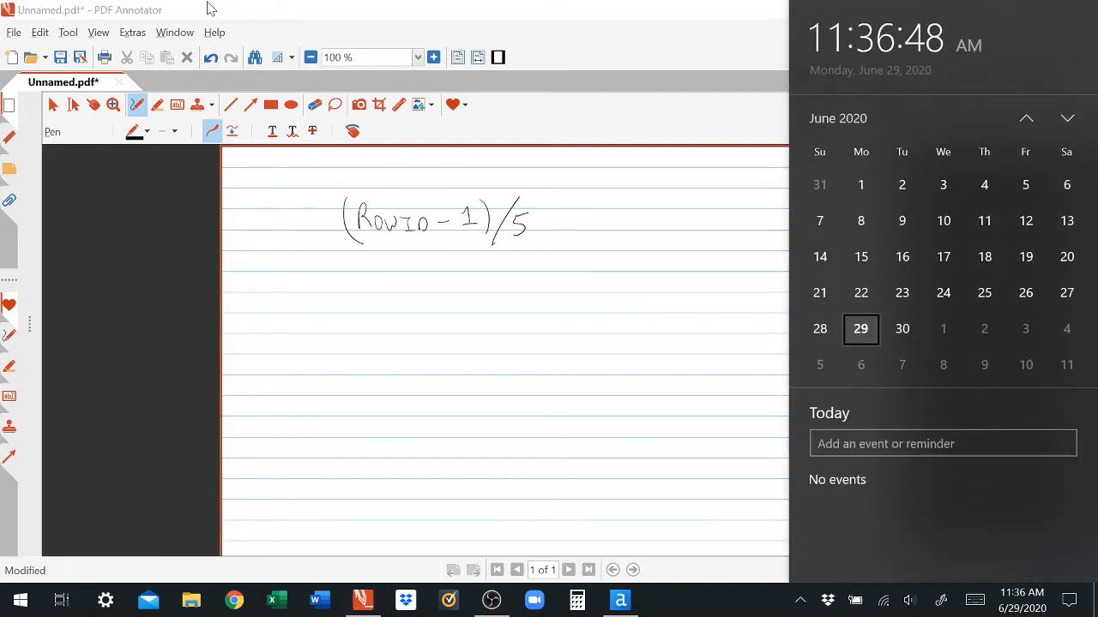
pyautogui.click(589, 41)
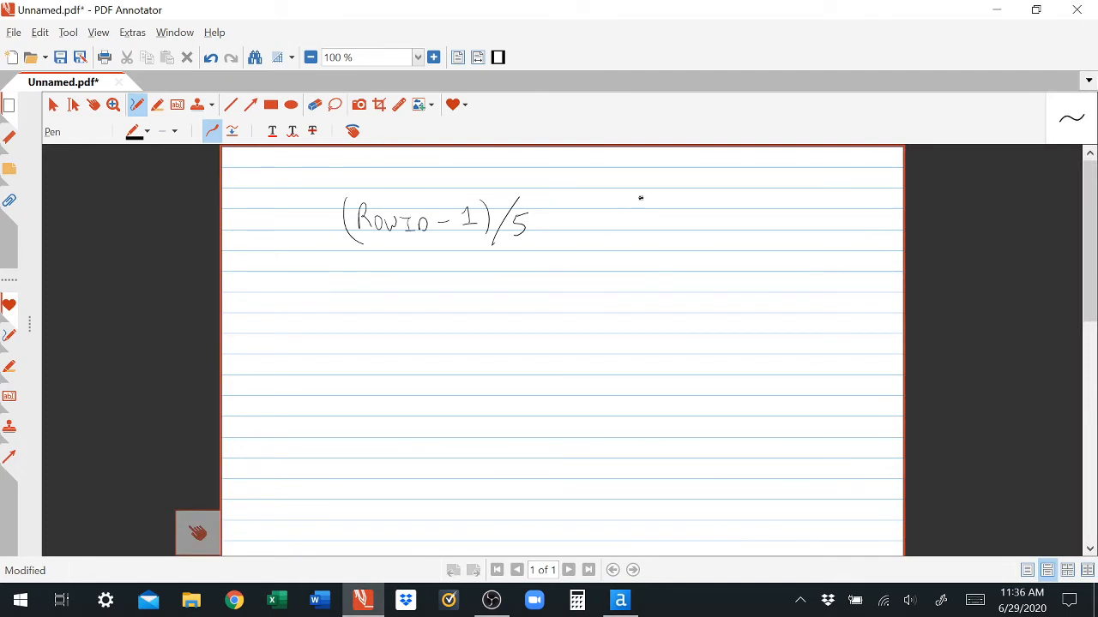
# Step: Draw two arrows from the expression labelled True and False
pyautogui.moveTo(611, 209); pyautogui.dragTo(704, 168)
pyautogui.moveTo(694, 175)
pyautogui.mouseDown()
pyautogui.moveTo(696, 187)
pyautogui.moveTo(755, 174)
pyautogui.mouseUp()
pyautogui.moveTo(612, 233)
pyautogui.mouseDown()
pyautogui.moveTo(662, 247)
pyautogui.moveTo(717, 242)
pyautogui.mouseUp()
pyautogui.moveTo(704, 220)
pyautogui.mouseDown()
pyautogui.moveTo(733, 211)
pyautogui.moveTo(746, 236)
pyautogui.moveTo(765, 215)
pyautogui.moveTo(782, 228)
pyautogui.mouseUp()
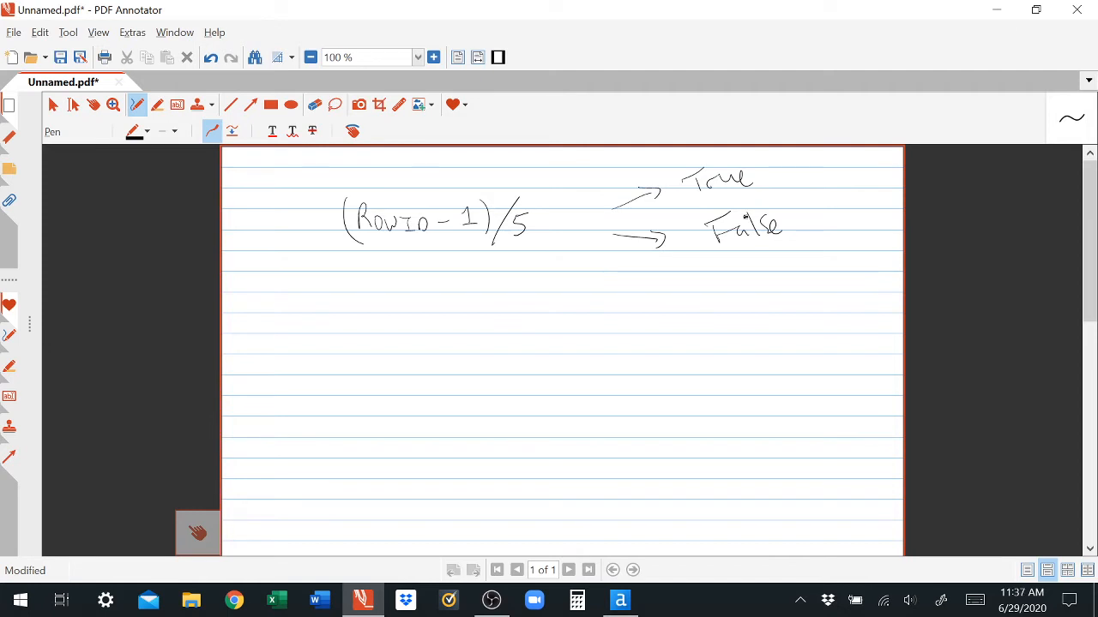
# Step: Wrap the handwritten expression in isinteger( ) and write a 0 below the False label
pyautogui.moveTo(240, 221)
pyautogui.mouseDown()
pyautogui.moveTo(241, 233)
pyautogui.moveTo(302, 225)
pyautogui.moveTo(319, 209)
pyautogui.mouseUp()
pyautogui.moveTo(332, 170); pyautogui.dragTo(360, 261)
pyautogui.moveTo(529, 166)
pyautogui.mouseDown()
pyautogui.moveTo(554, 220)
pyautogui.moveTo(533, 264)
pyautogui.mouseUp()
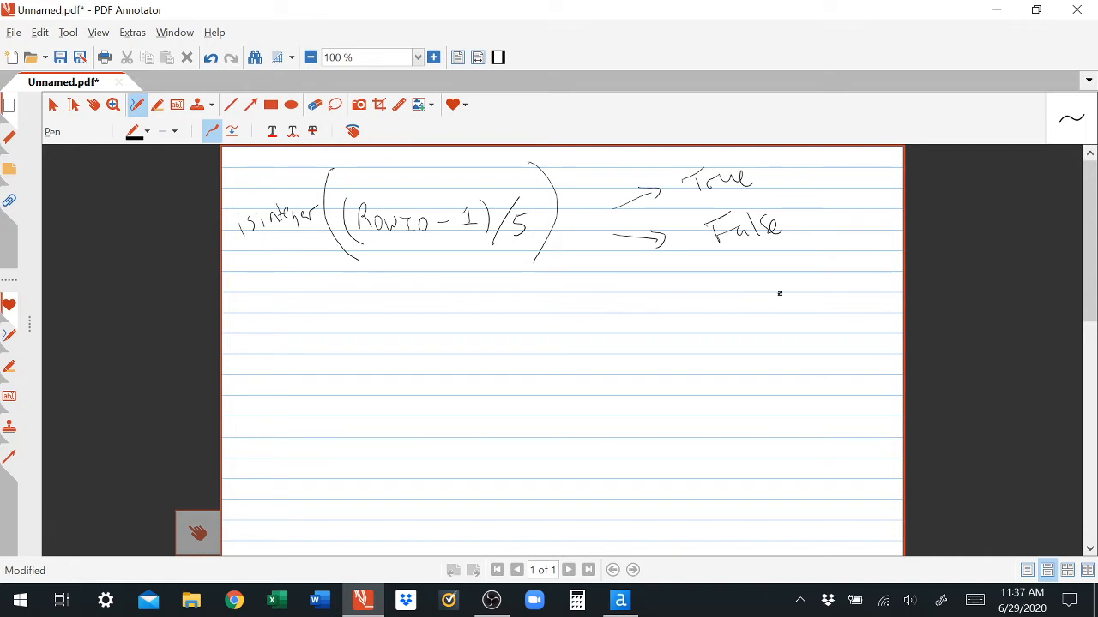
pyautogui.scroll(1, 326, 332)
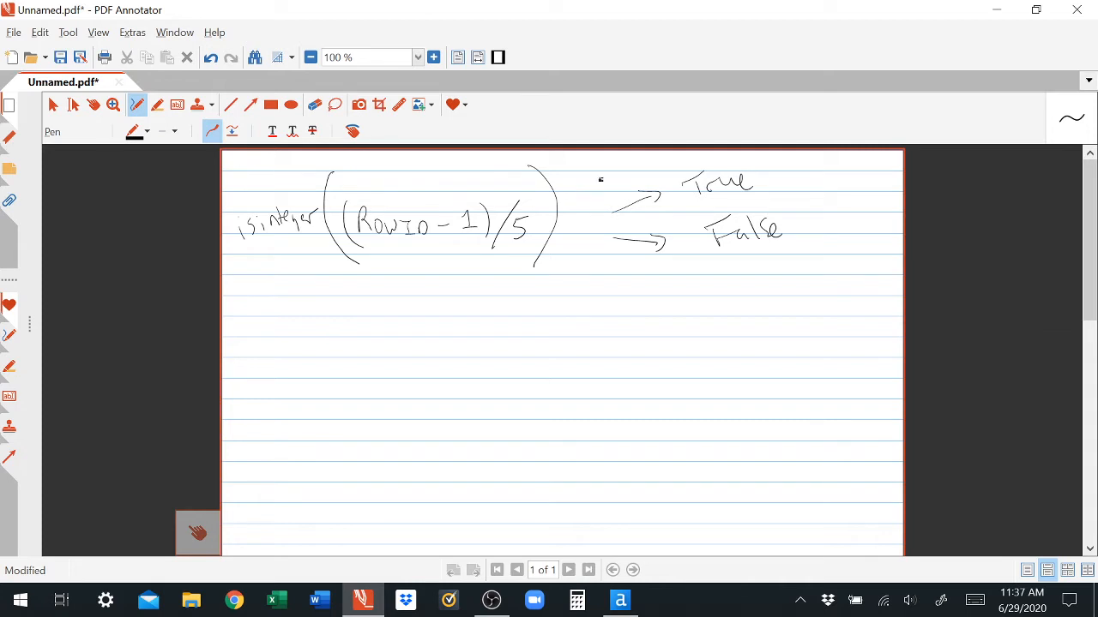
pyautogui.moveTo(600, 180); pyautogui.dragTo(614, 180)
pyautogui.moveTo(708, 284); pyautogui.dragTo(709, 283)
# Step: Return to Alteryx and add a new output column named Keep in the Formula tool
pyautogui.click(621, 601)
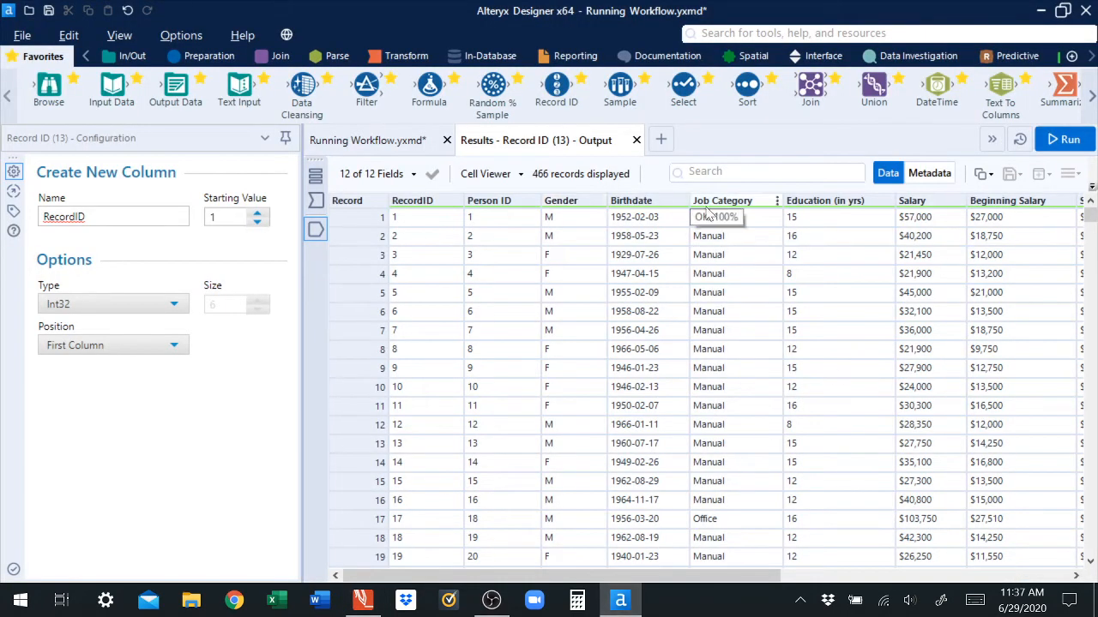
pyautogui.click(385, 142)
pyautogui.click(950, 398)
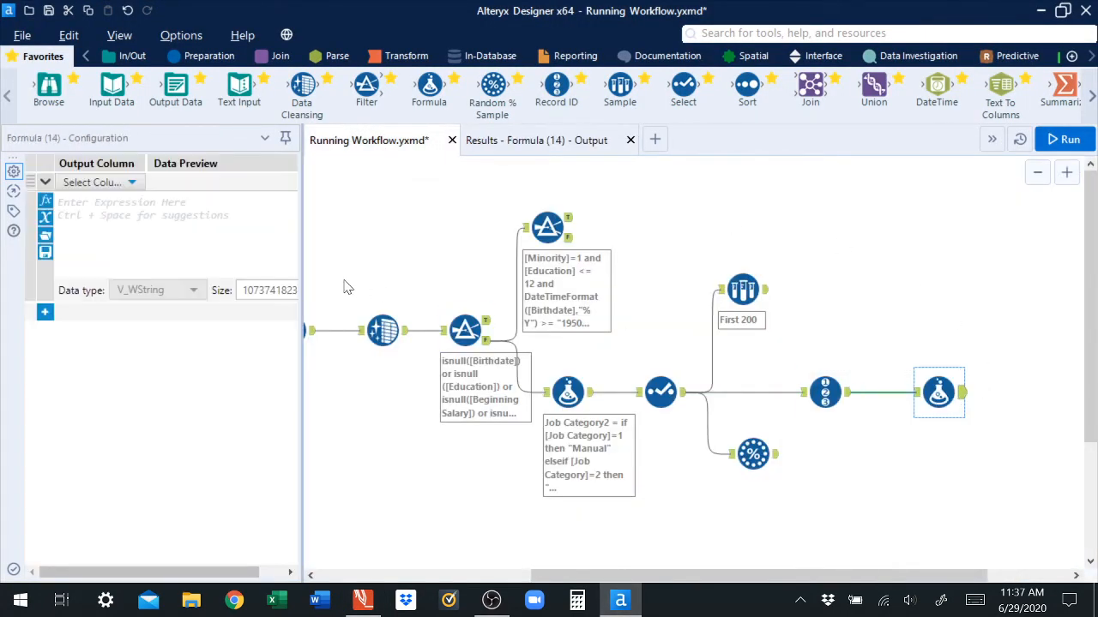
pyautogui.click(134, 184)
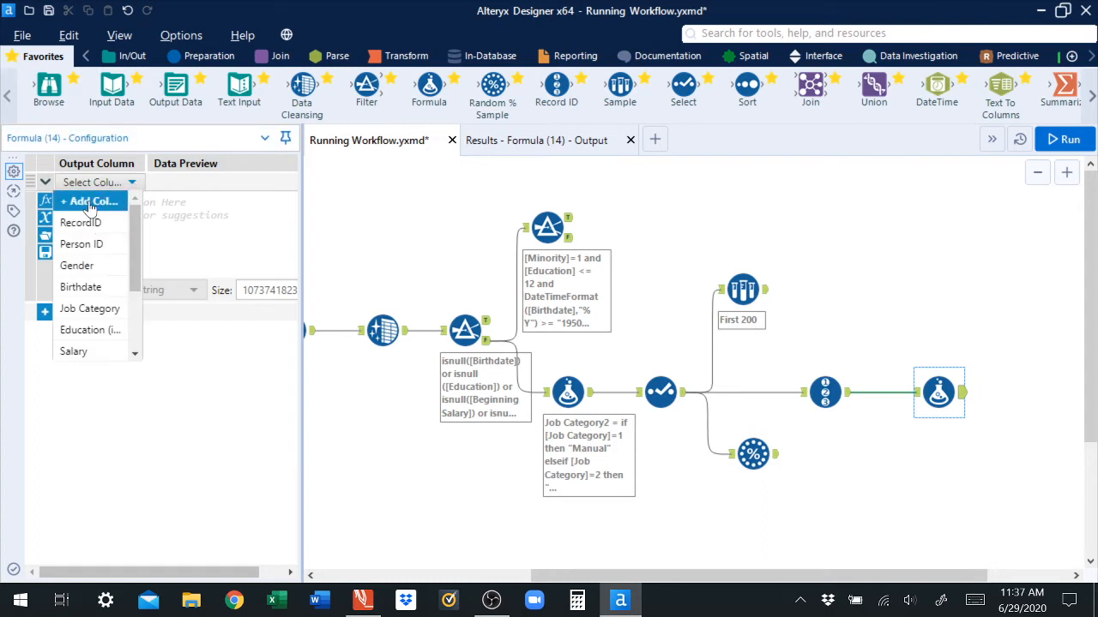
pyautogui.click(90, 201)
pyautogui.write('Keep')
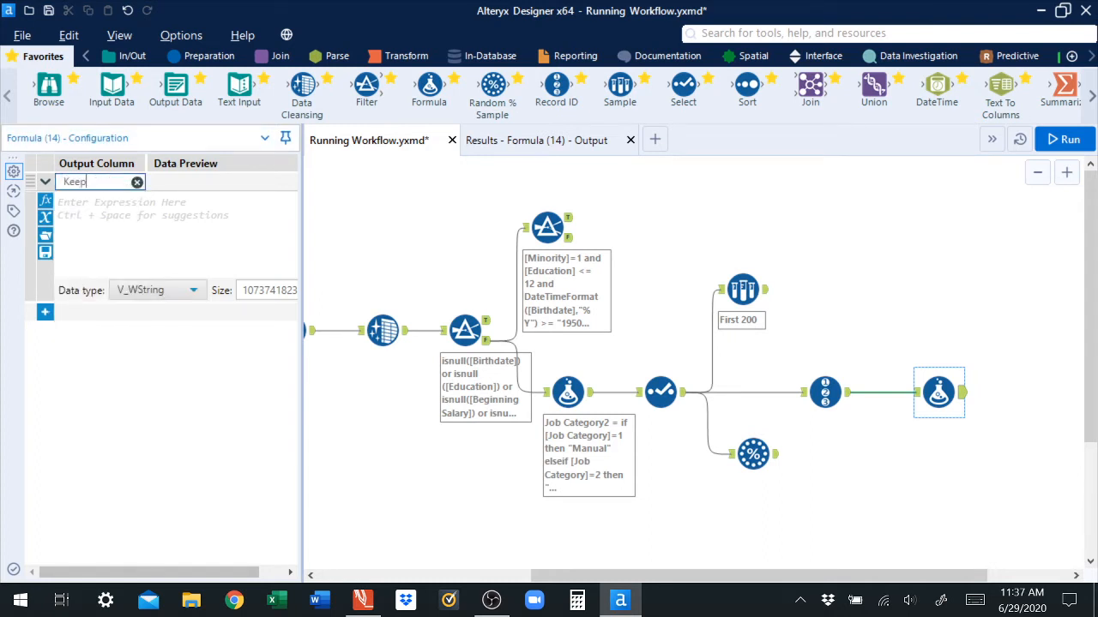
pyautogui.click(60, 202)
# Step: Enter the expression ([RecordID]-1)/5 for the Keep column
pyautogui.click(46, 217)
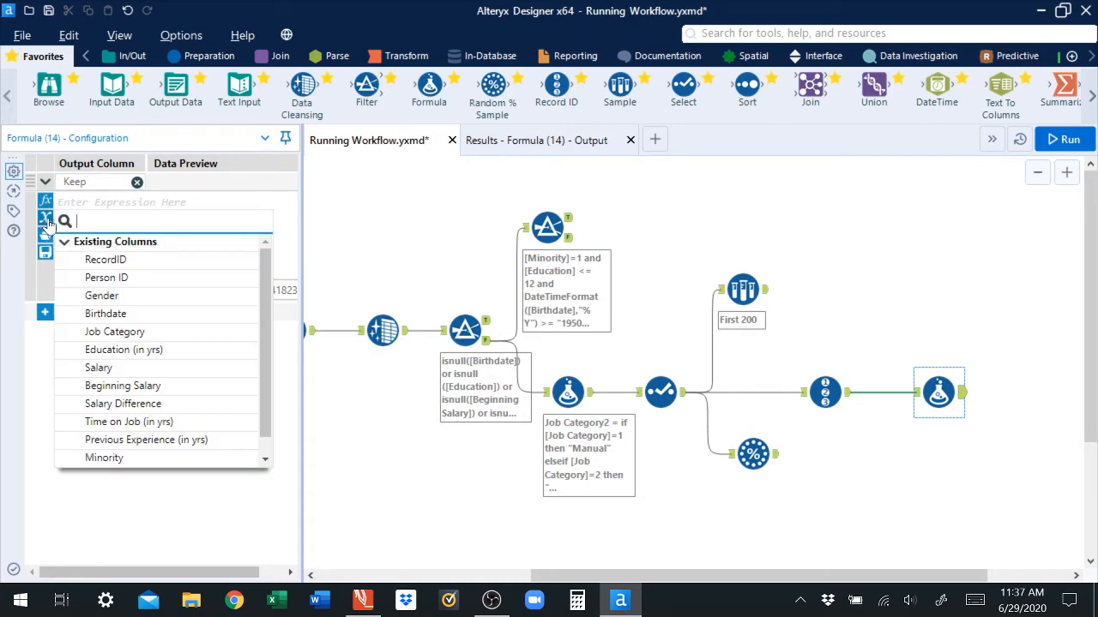
pyautogui.click(120, 260)
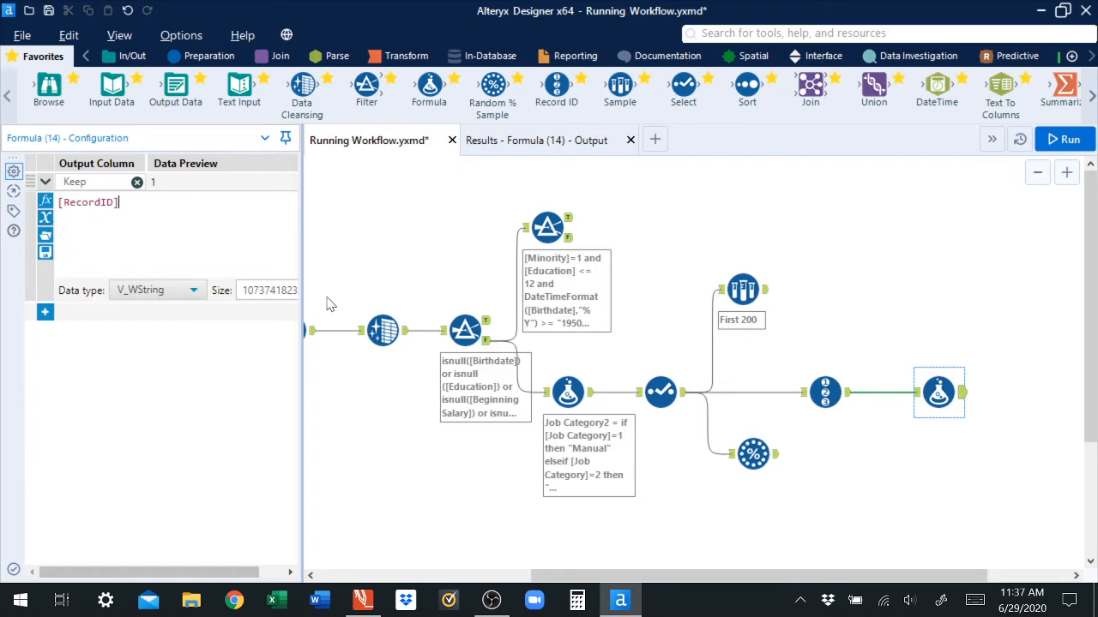
pyautogui.write('-1)')
pyautogui.press('Home')
pyautogui.write('(')
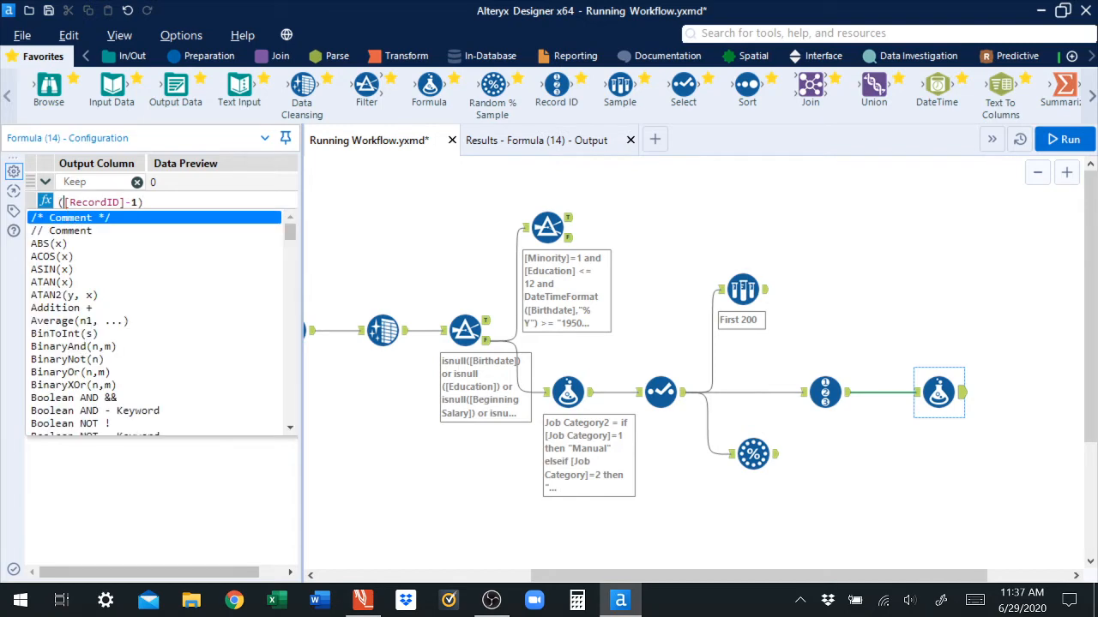
pyautogui.click(144, 203)
pyautogui.write('/5')
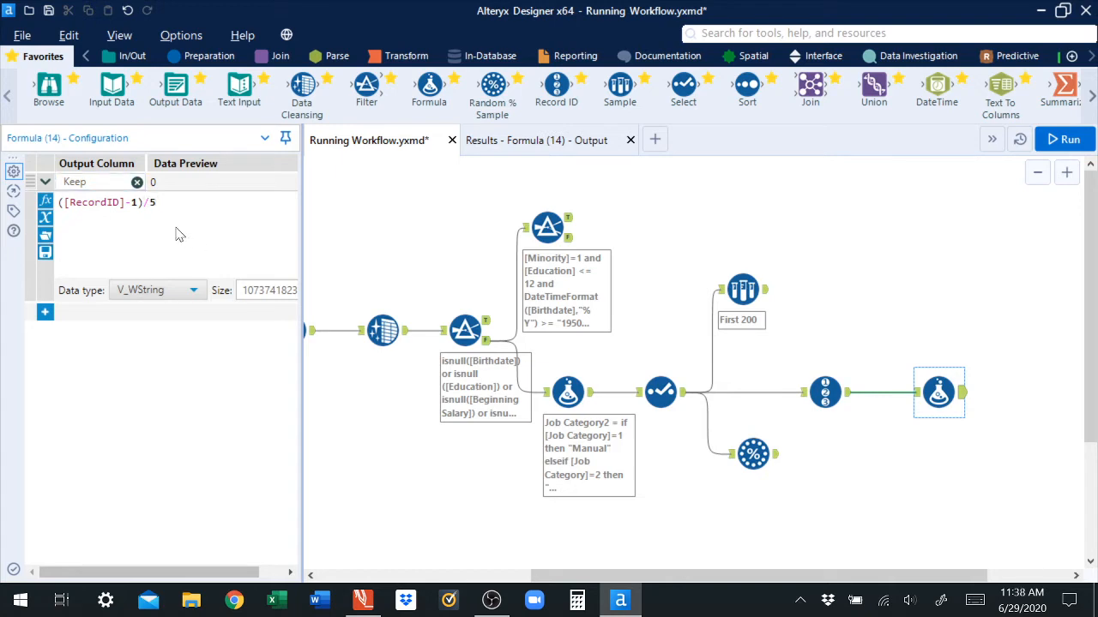
# Step: Wrap the Keep expression in IsInteger so it reads isinteger(([RecordID]-1)/5)
pyautogui.click(58, 203)
pyautogui.write('isintege')
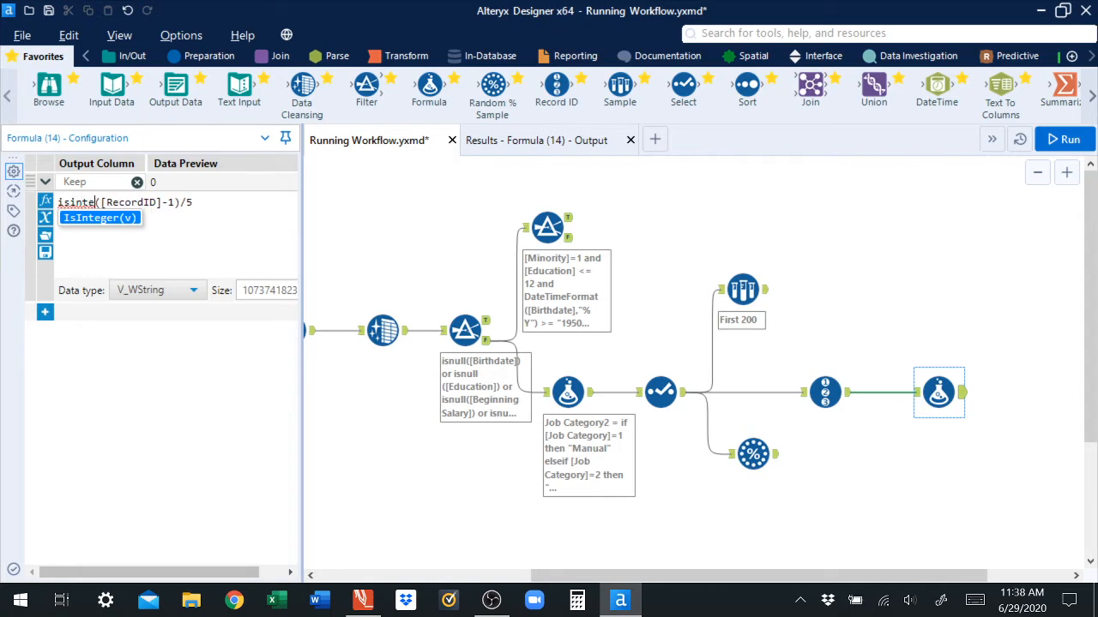
pyautogui.write('r(')
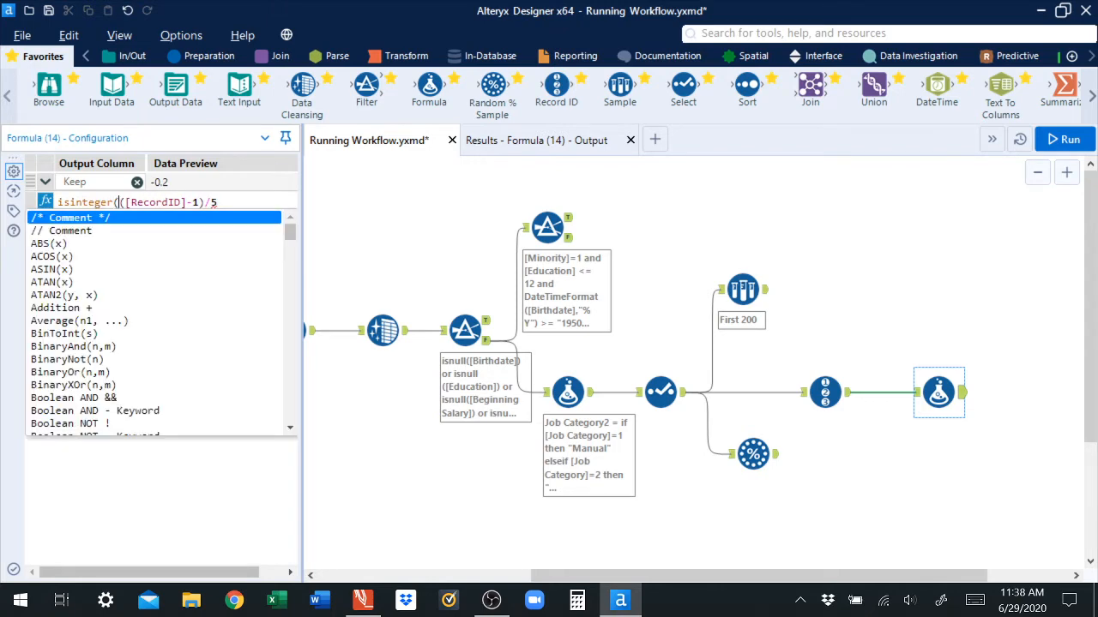
pyautogui.press('End')
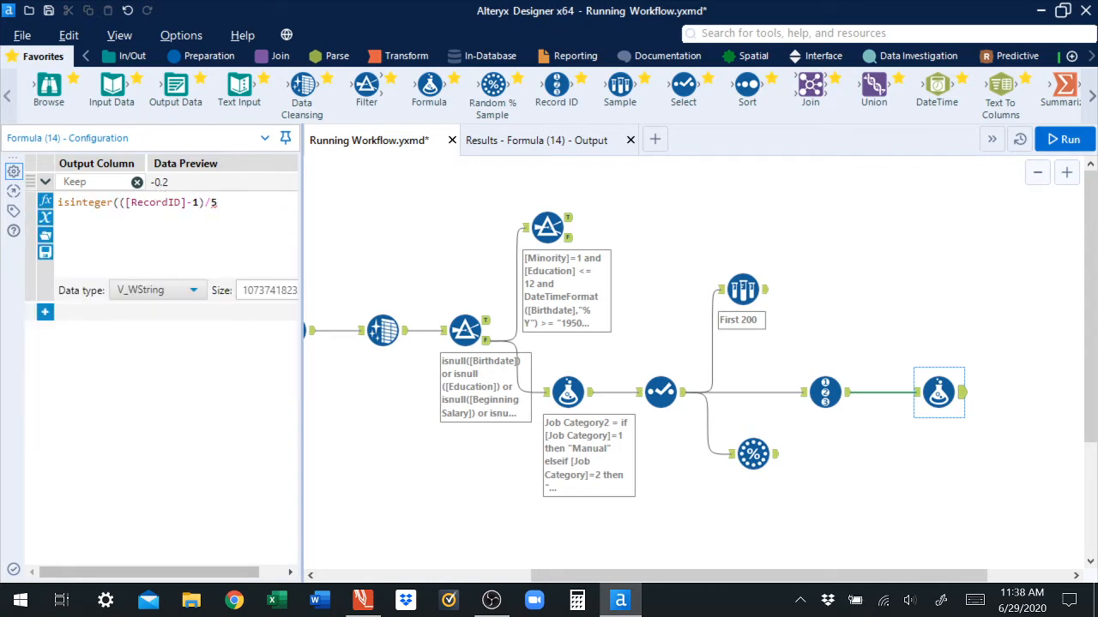
pyautogui.write(')')
pyautogui.hotkey('shift', 'Left')
pyautogui.hotkey('shift', 'Left')
pyautogui.hotkey('shift', 'Left')
pyautogui.hotkey('shift', 'Left')
pyautogui.hotkey('shift', 'Left')
pyautogui.hotkey('shift', 'Left')
pyautogui.hotkey('shift', 'Left')
pyautogui.hotkey('shift', 'Left')
pyautogui.hotkey('shift', 'Left')
pyautogui.hotkey('shift', 'Left')
pyautogui.hotkey('shift', 'Left')
pyautogui.hotkey('shift', 'Left')
pyautogui.hotkey('shift', 'Left')
pyautogui.hotkey('shift', 'Left')
pyautogui.hotkey('shift', 'Left')
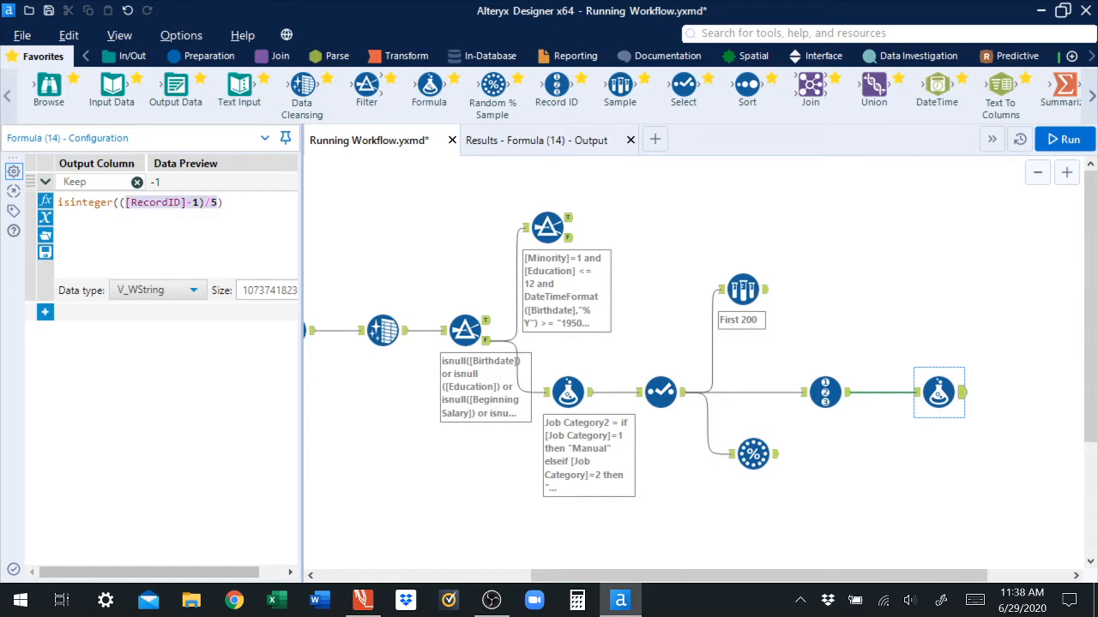
pyautogui.hotkey('shift', 'Left')
pyautogui.click(177, 294)
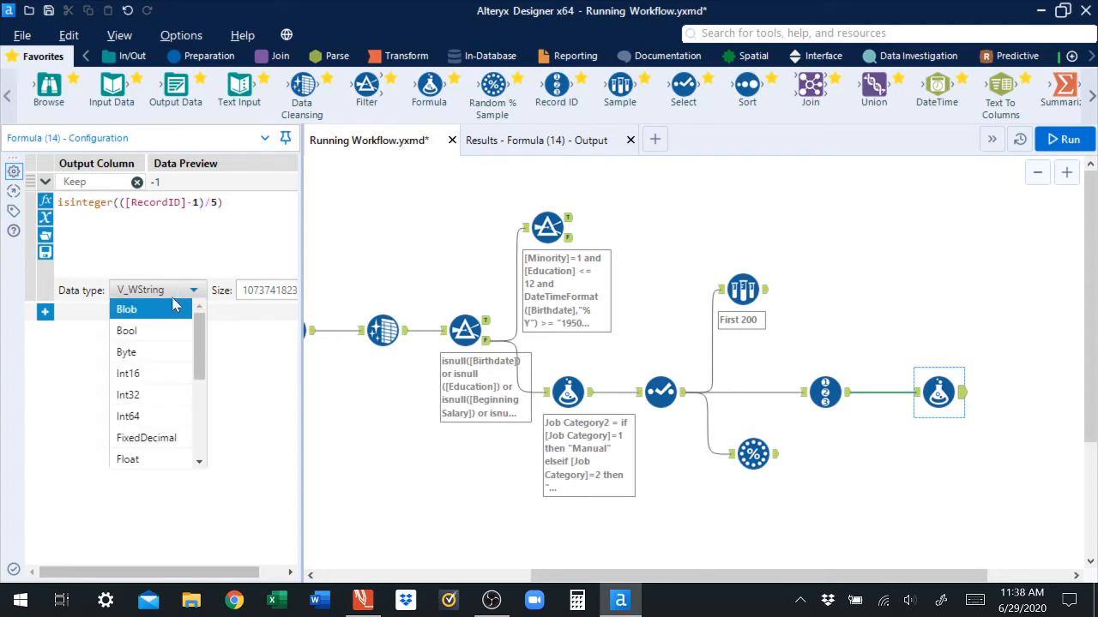
pyautogui.click(199, 249)
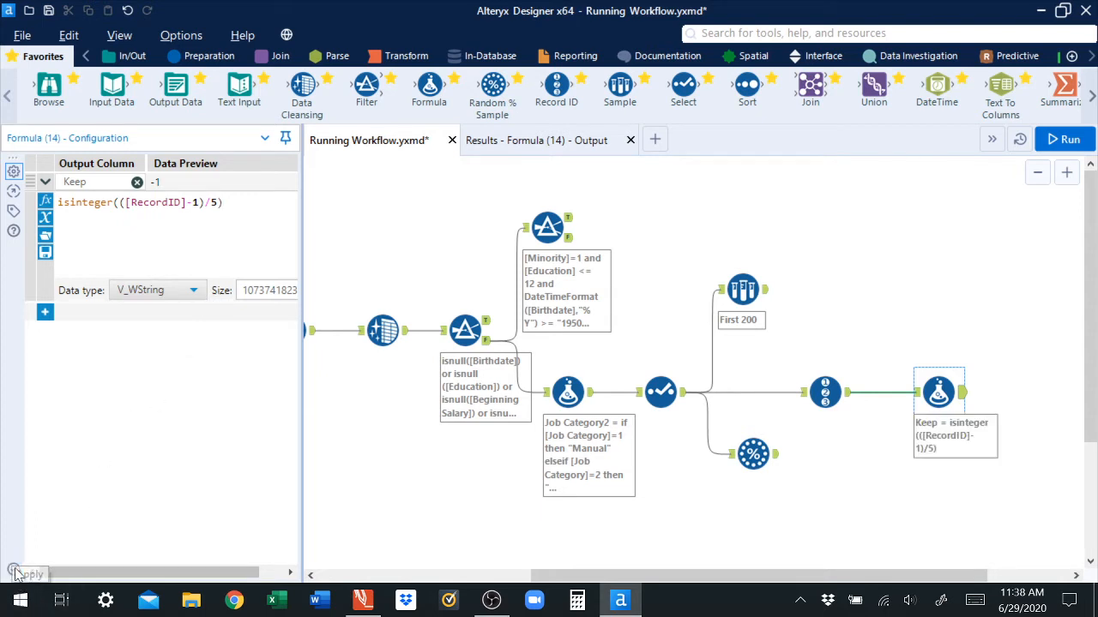
# Step: Run the workflow and inspect the Keep column in the Formula tool's output
pyautogui.click(1072, 140)
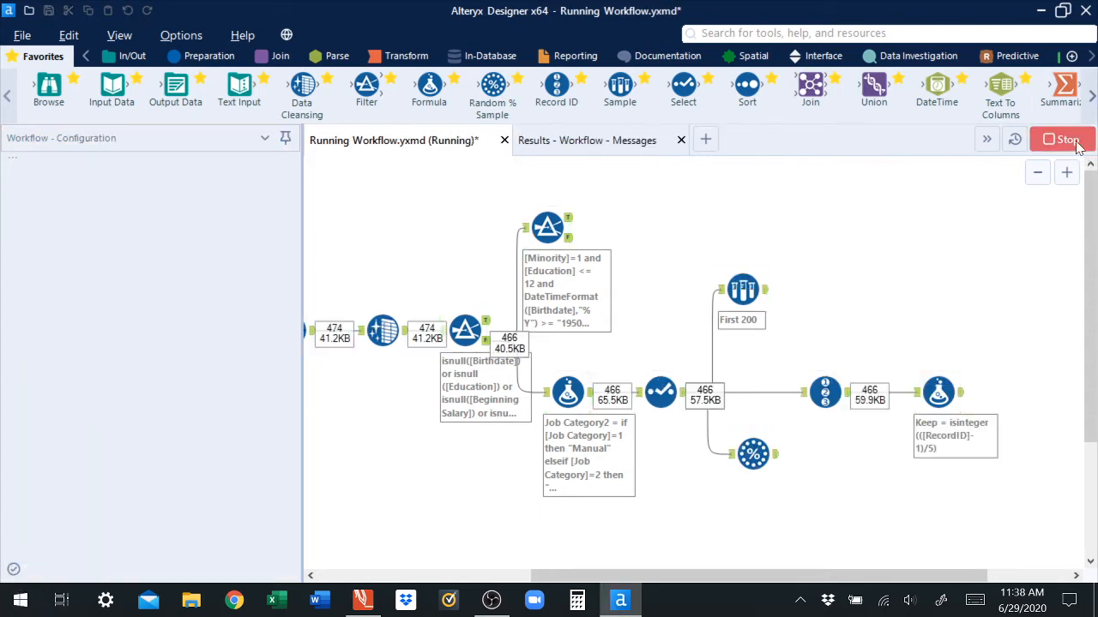
pyautogui.click(948, 396)
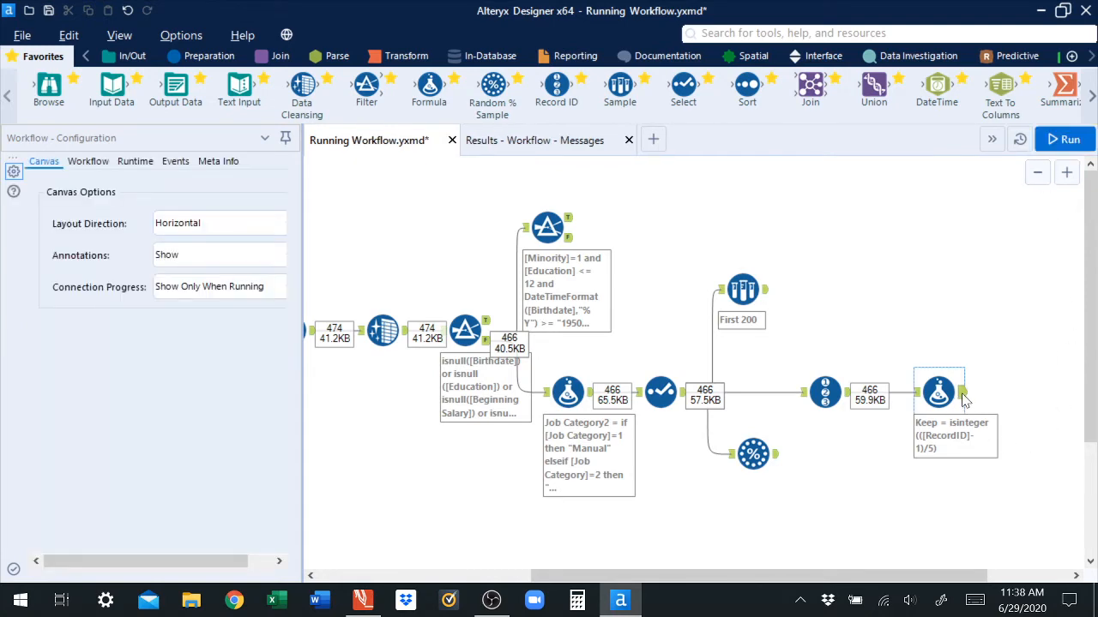
pyautogui.click(525, 140)
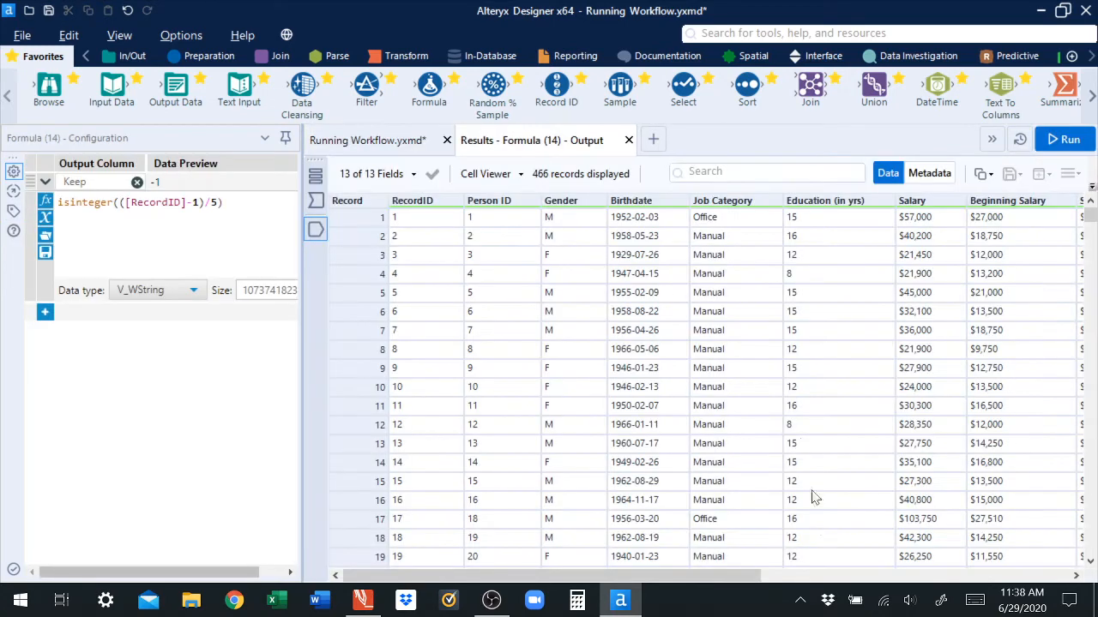
pyautogui.moveTo(723, 581); pyautogui.dragTo(935, 579)
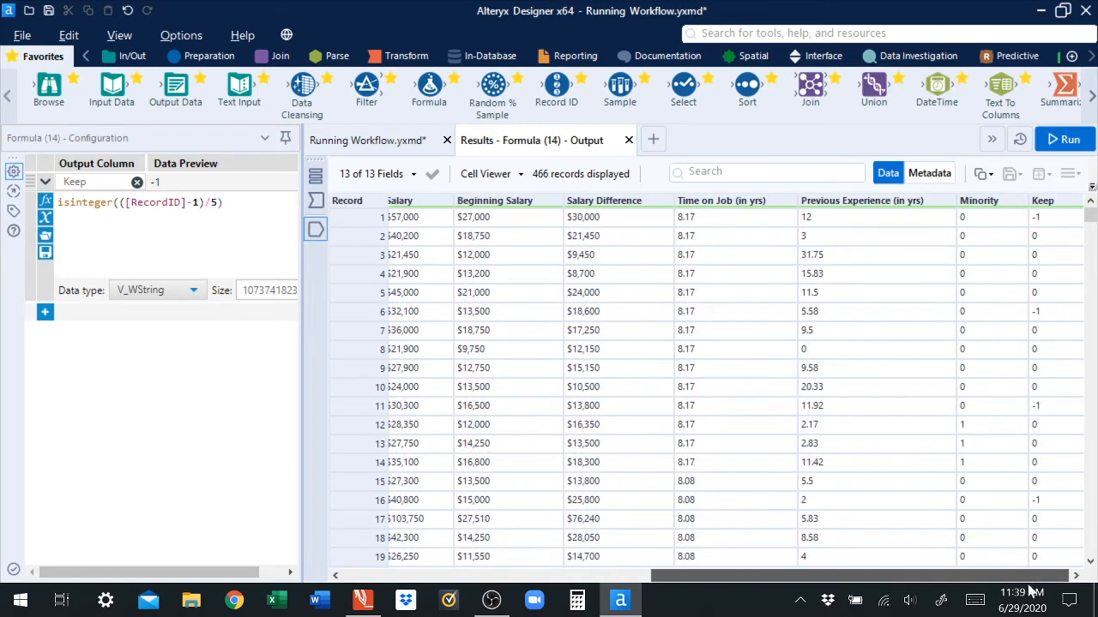
pyautogui.moveTo(1029, 586); pyautogui.dragTo(1091, 559)
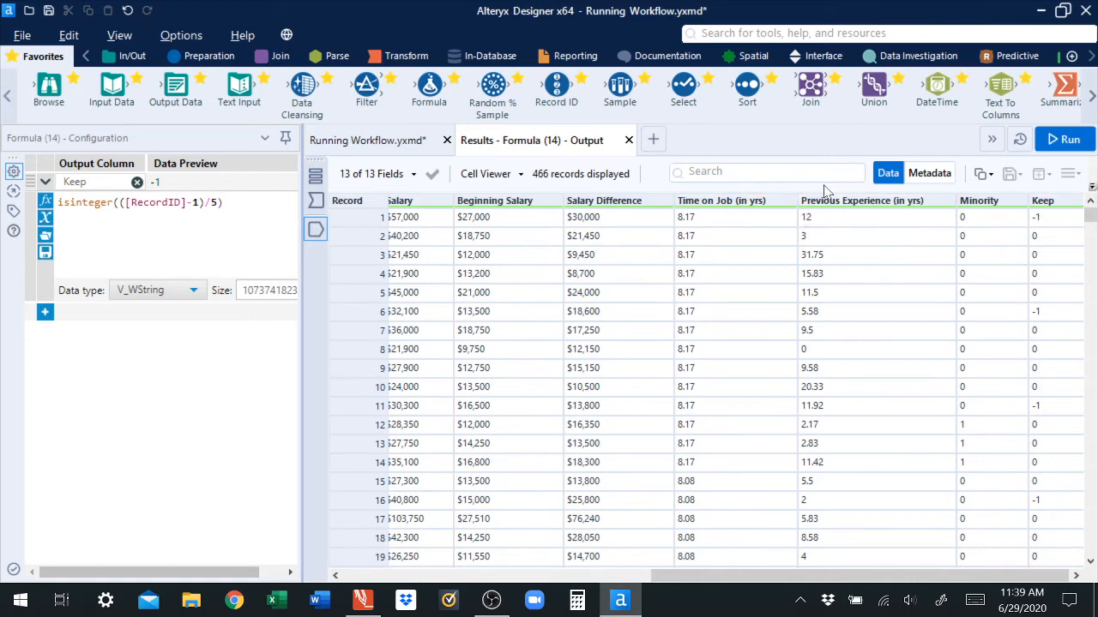
# Step: Add a Filter tool after the Formula tool and move both tools above the Record ID tool
pyautogui.click(349, 146)
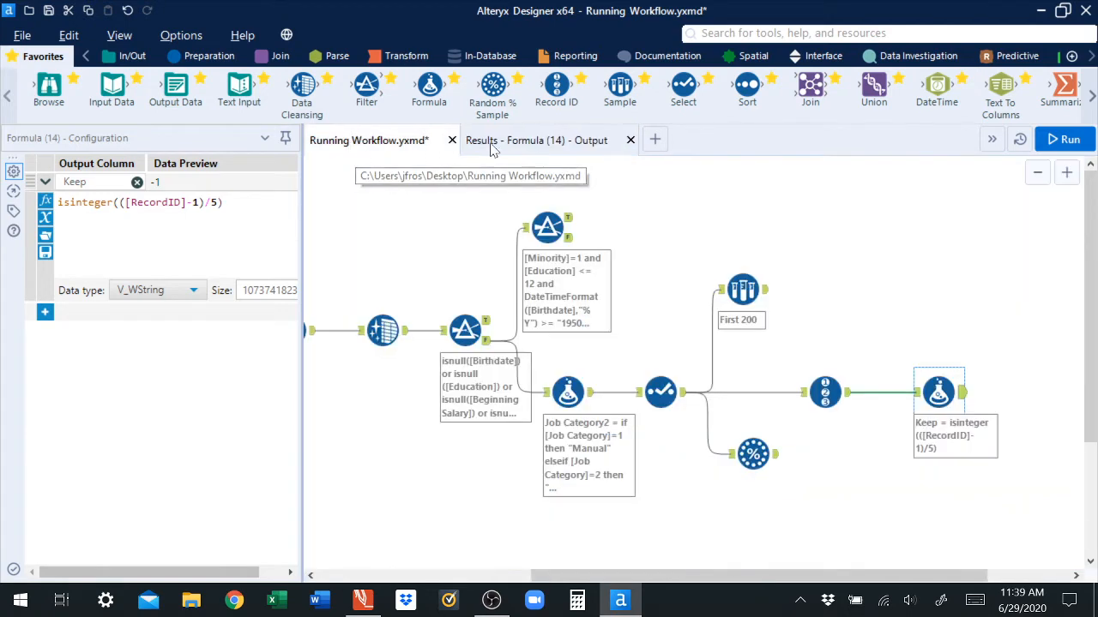
pyautogui.click(497, 146)
pyautogui.click(365, 146)
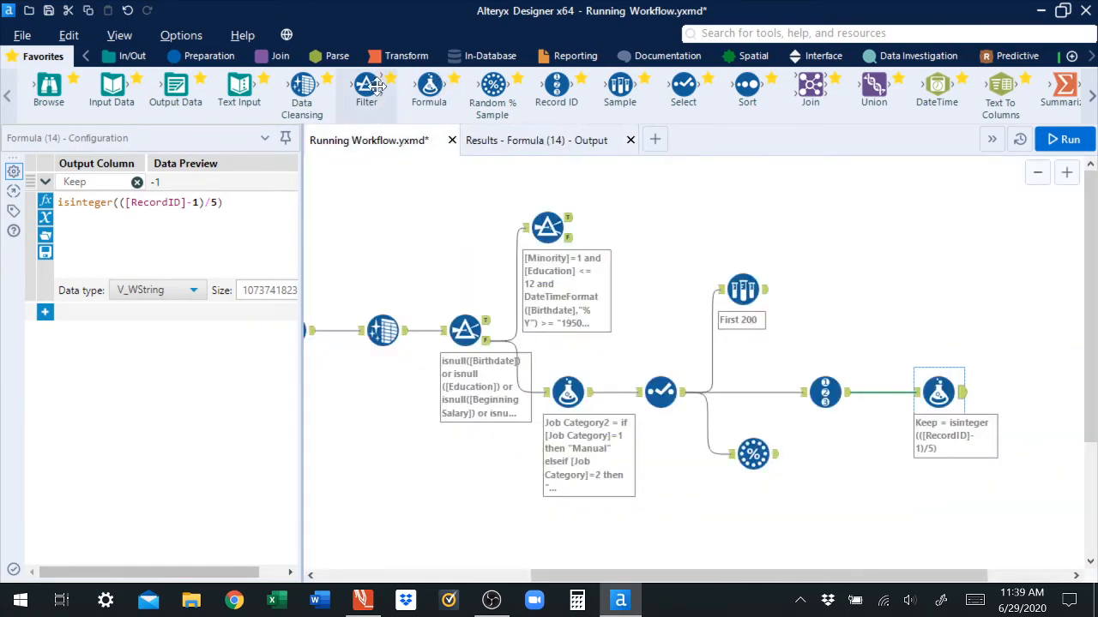
pyautogui.moveTo(366, 85); pyautogui.dragTo(1029, 339)
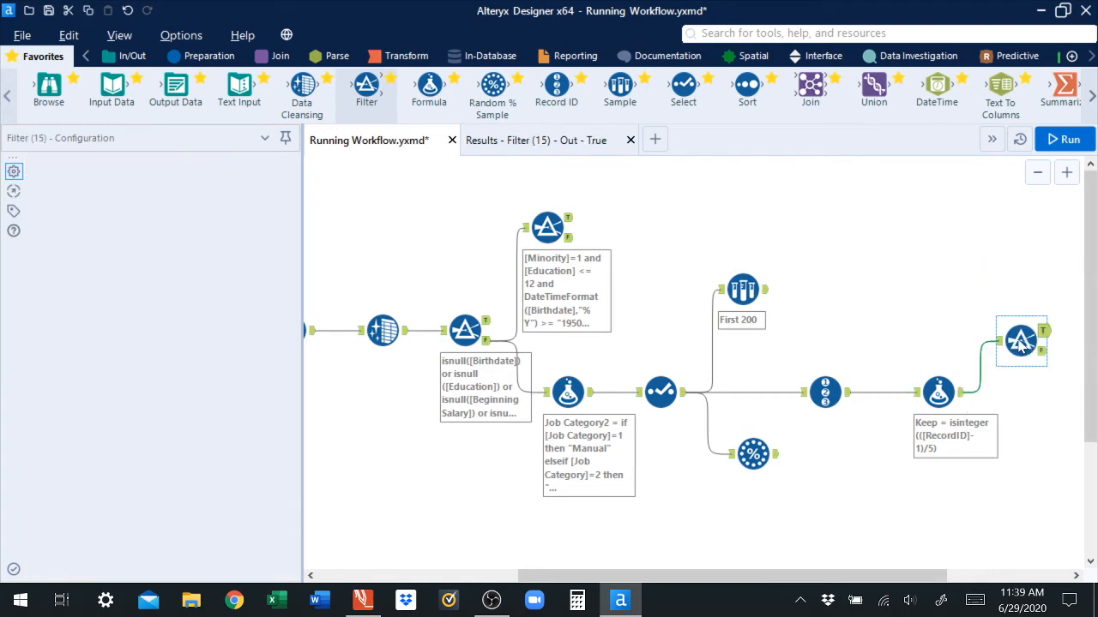
pyautogui.moveTo(939, 391); pyautogui.dragTo(907, 289)
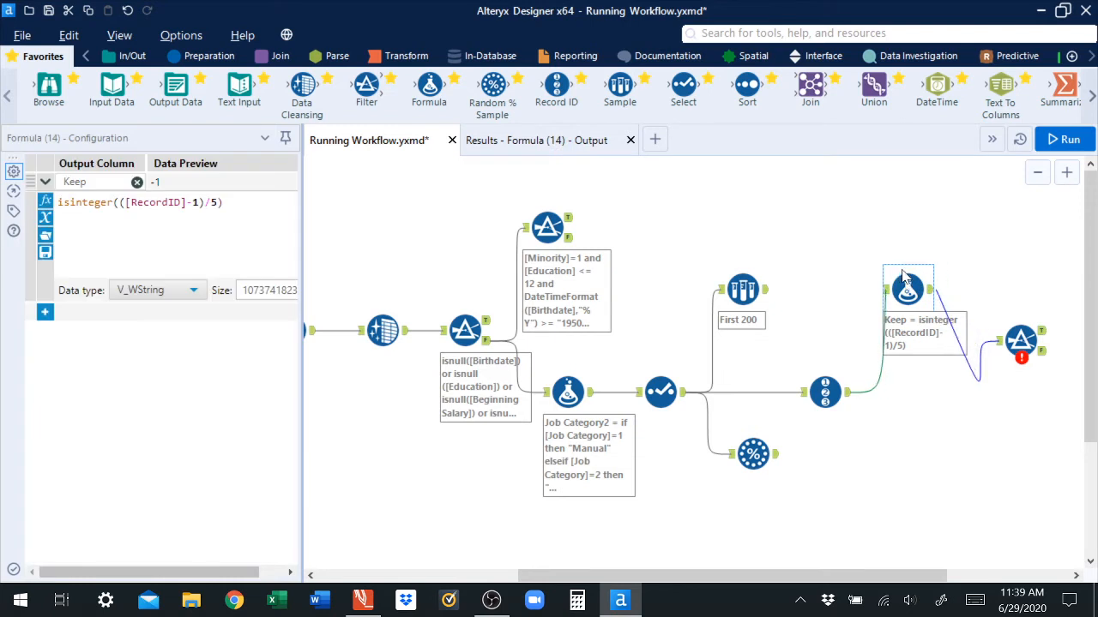
pyautogui.moveTo(1020, 340); pyautogui.dragTo(995, 215)
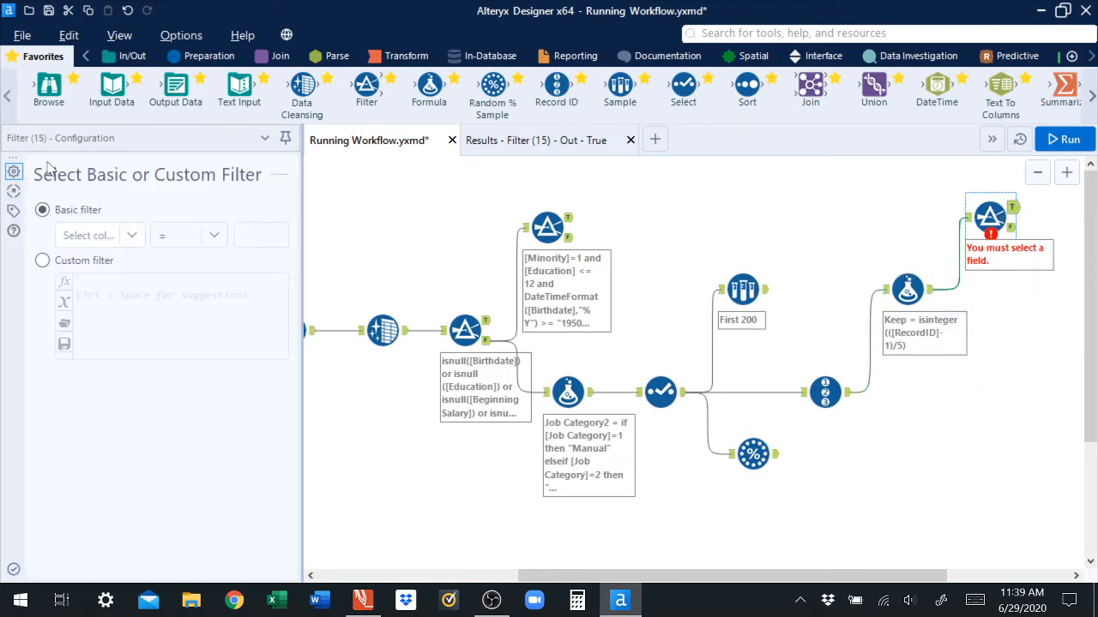
# Step: Configure the Filter as a custom filter with the expression [Keep]="-1" and apply it
pyautogui.click(40, 264)
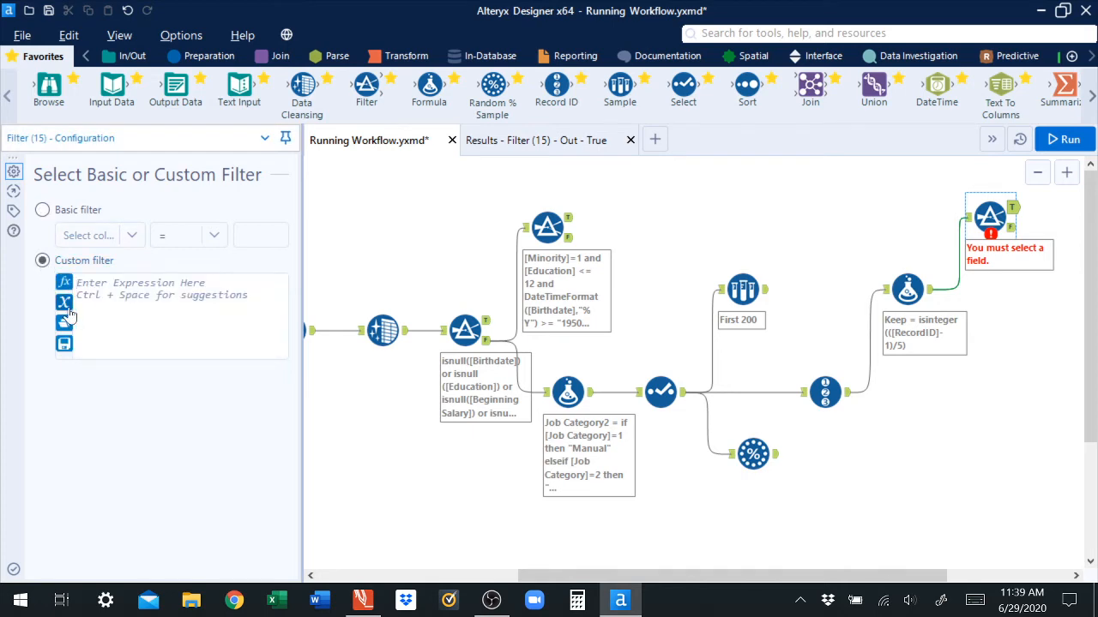
pyautogui.write('[')
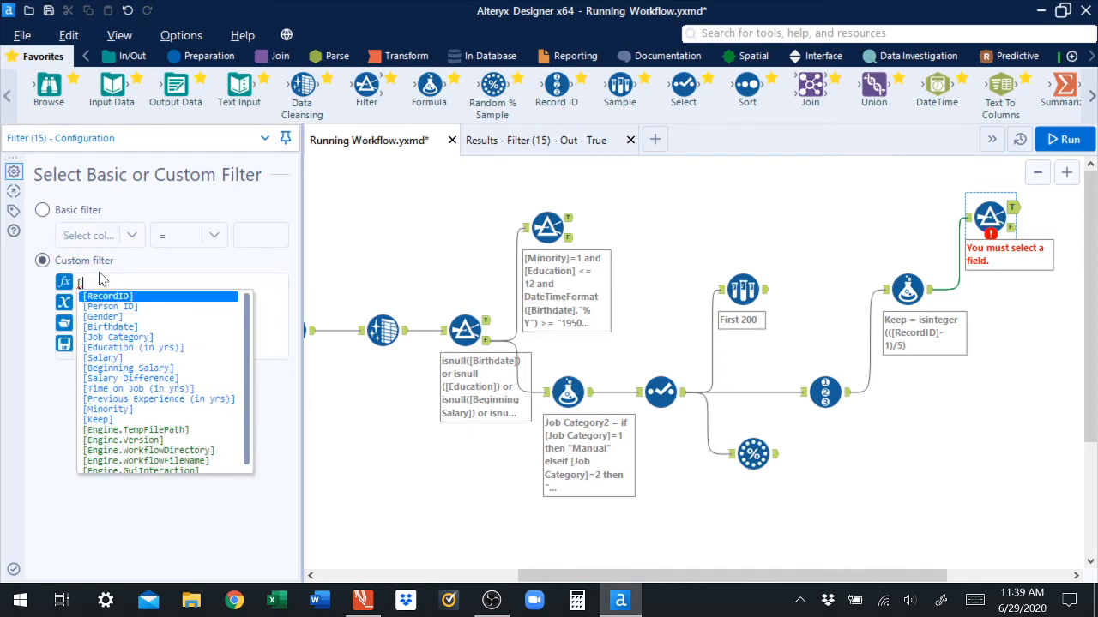
pyautogui.write('k')
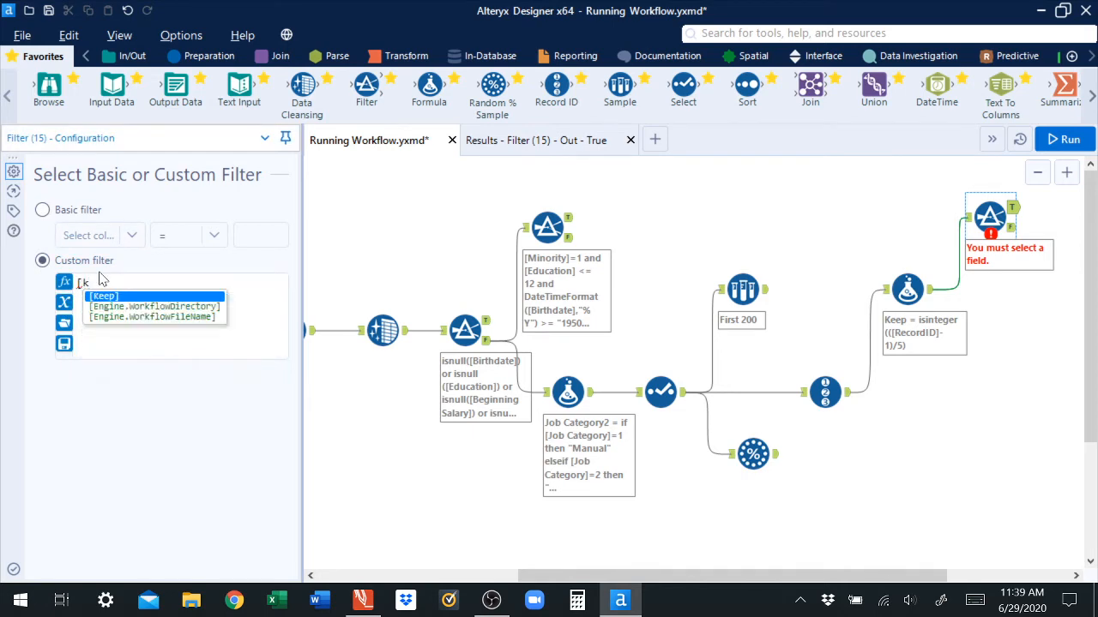
pyautogui.press('Return')
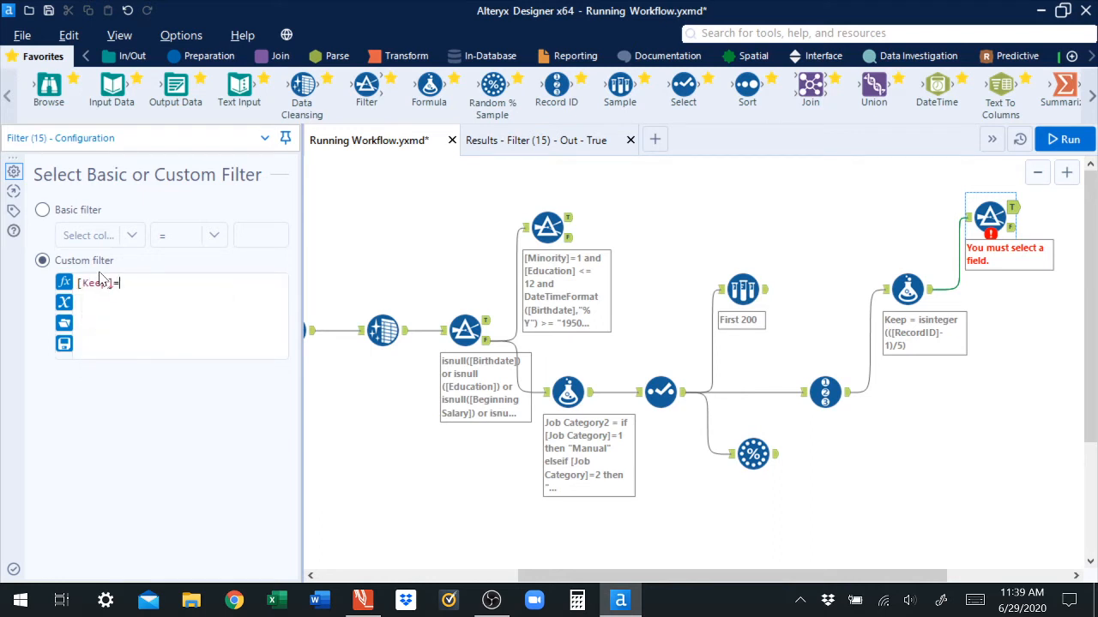
pyautogui.write('=-1')
pyautogui.press('BackSpace')
pyautogui.press('BackSpace')
pyautogui.moveTo(145, 283); pyautogui.dragTo(69, 293)
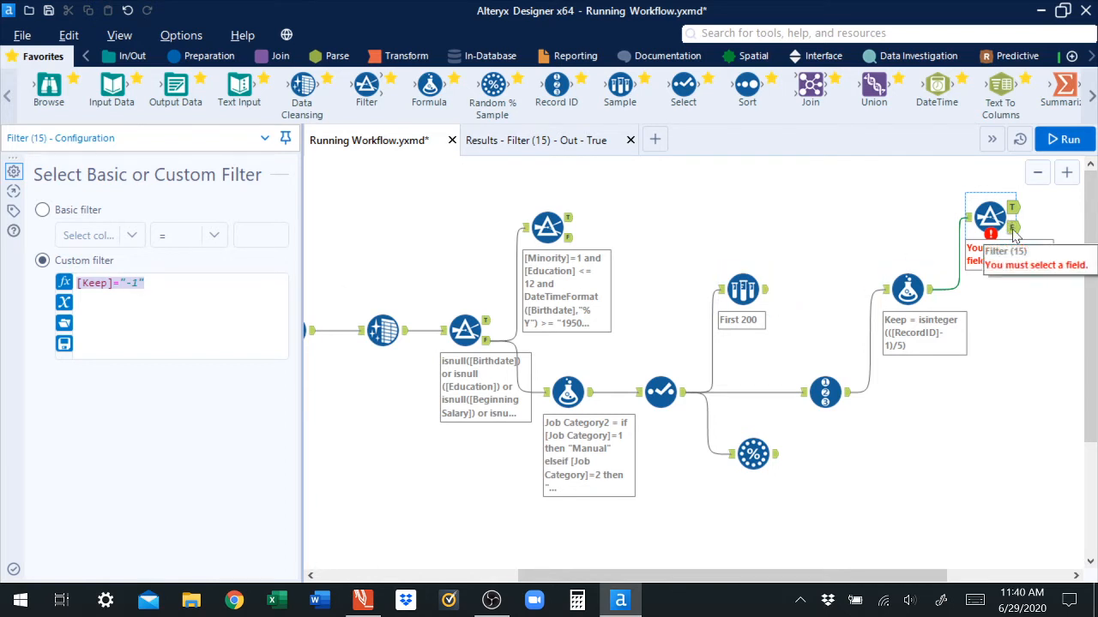
pyautogui.click(14, 569)
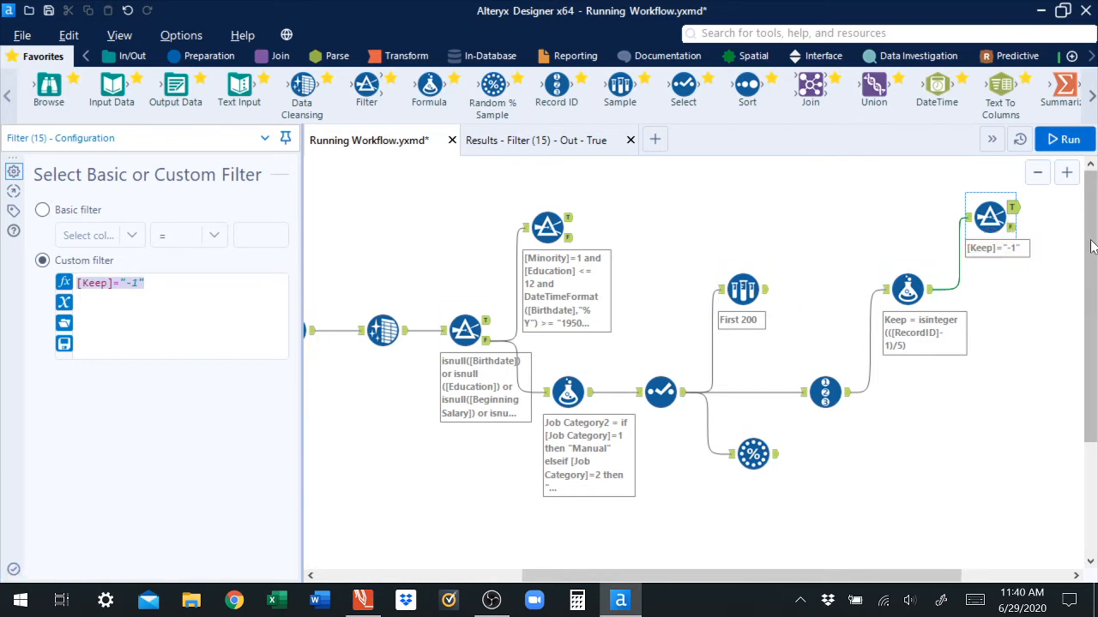
# Step: Run the workflow and review the records in the Filter's True output, including the Keep column
pyautogui.click(1060, 141)
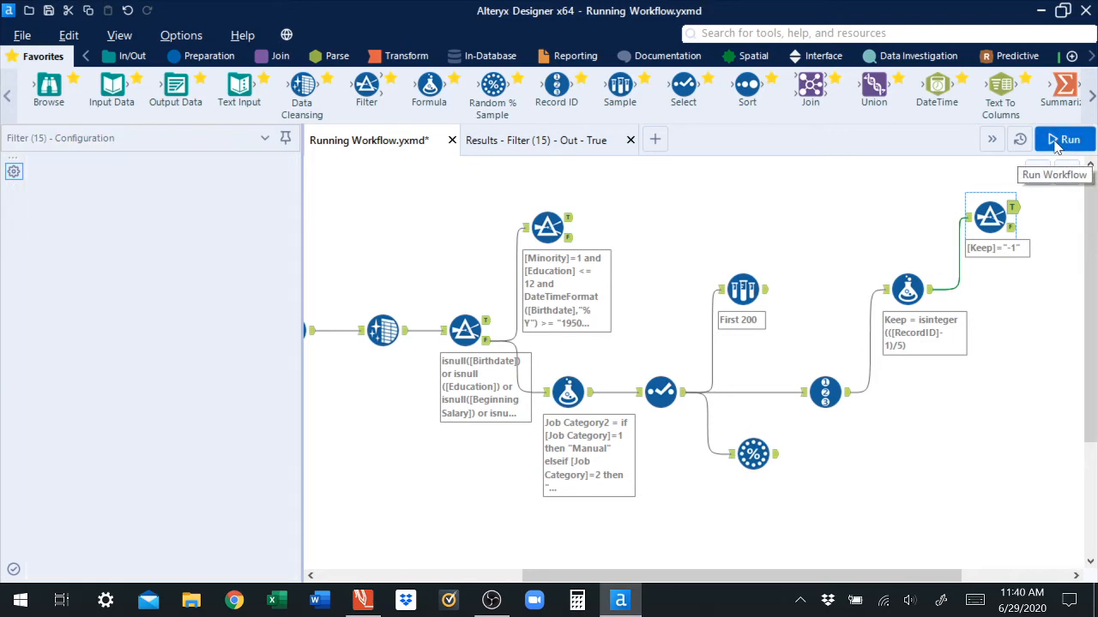
pyautogui.click(1015, 218)
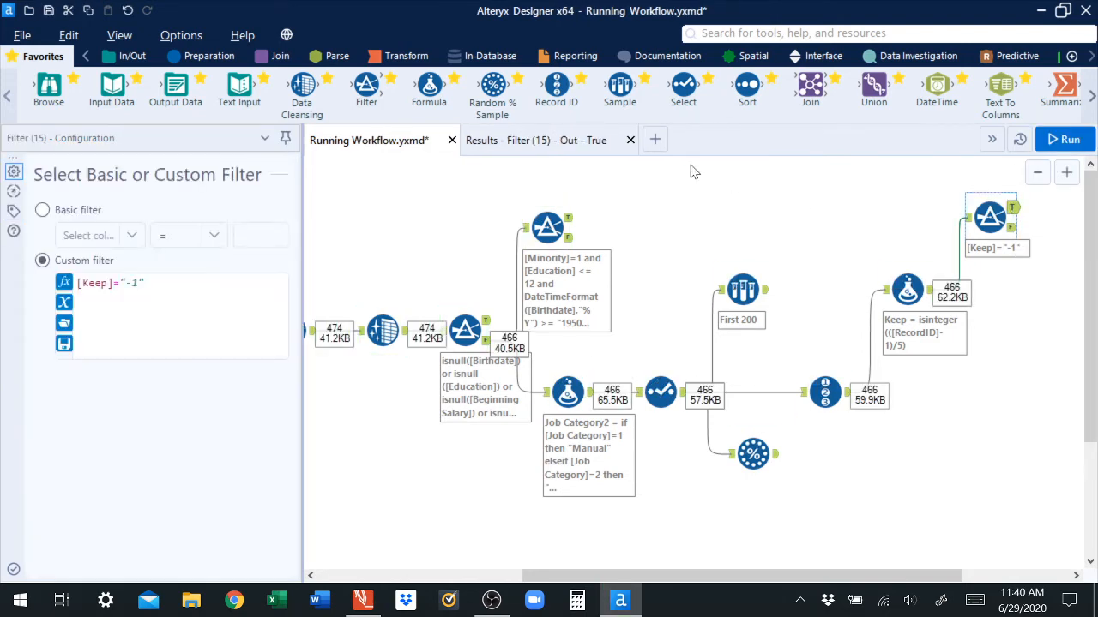
pyautogui.click(547, 144)
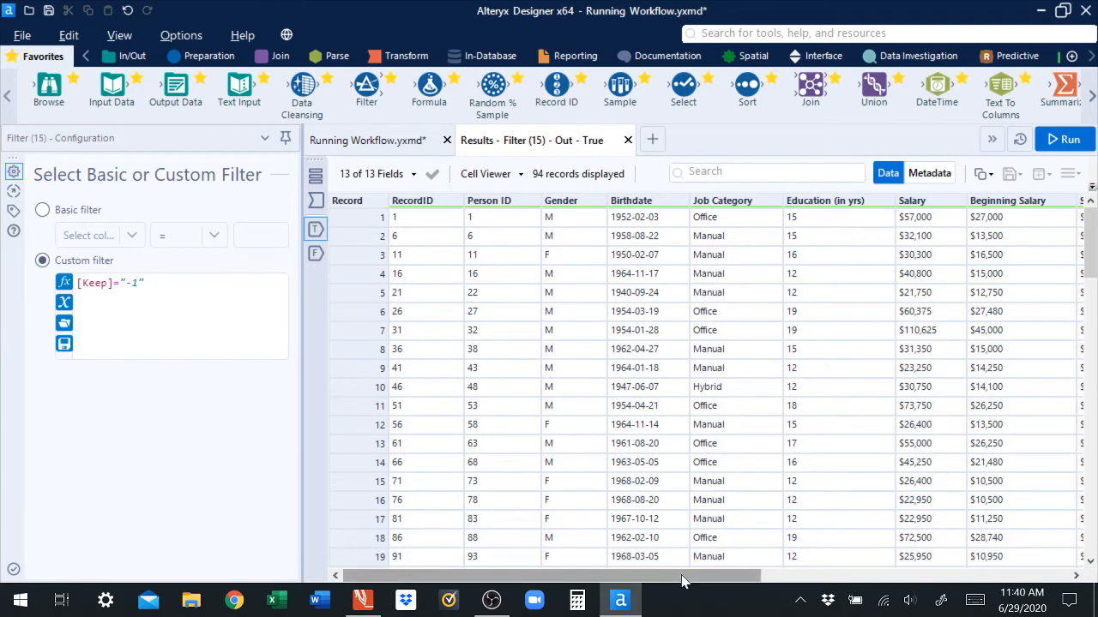
pyautogui.moveTo(682, 582); pyautogui.dragTo(1059, 566)
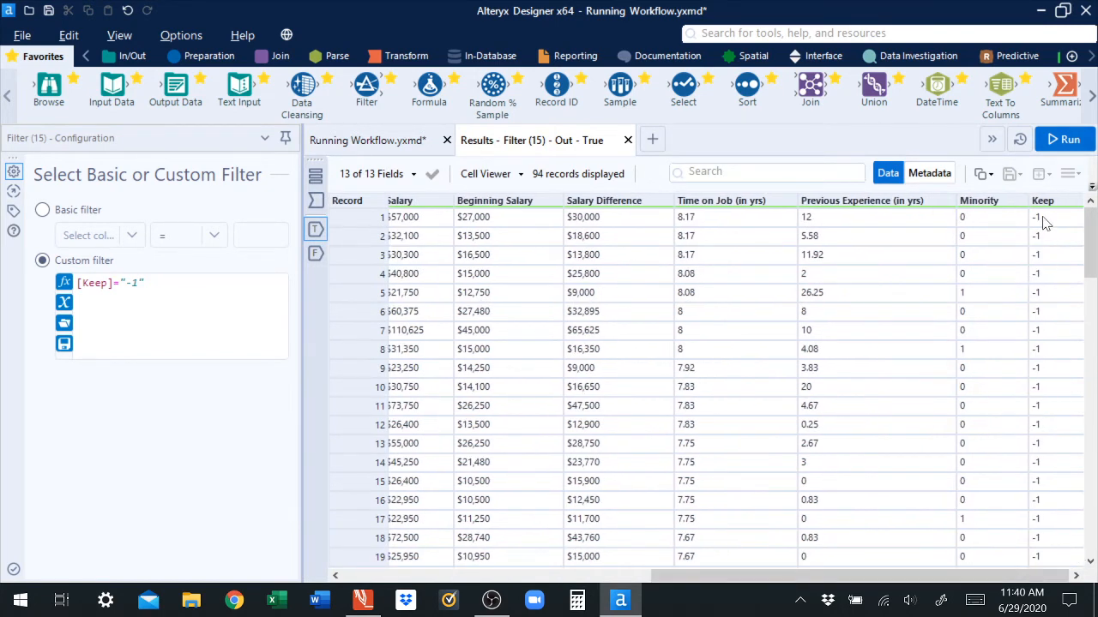
pyautogui.moveTo(1020, 576); pyautogui.dragTo(600, 575)
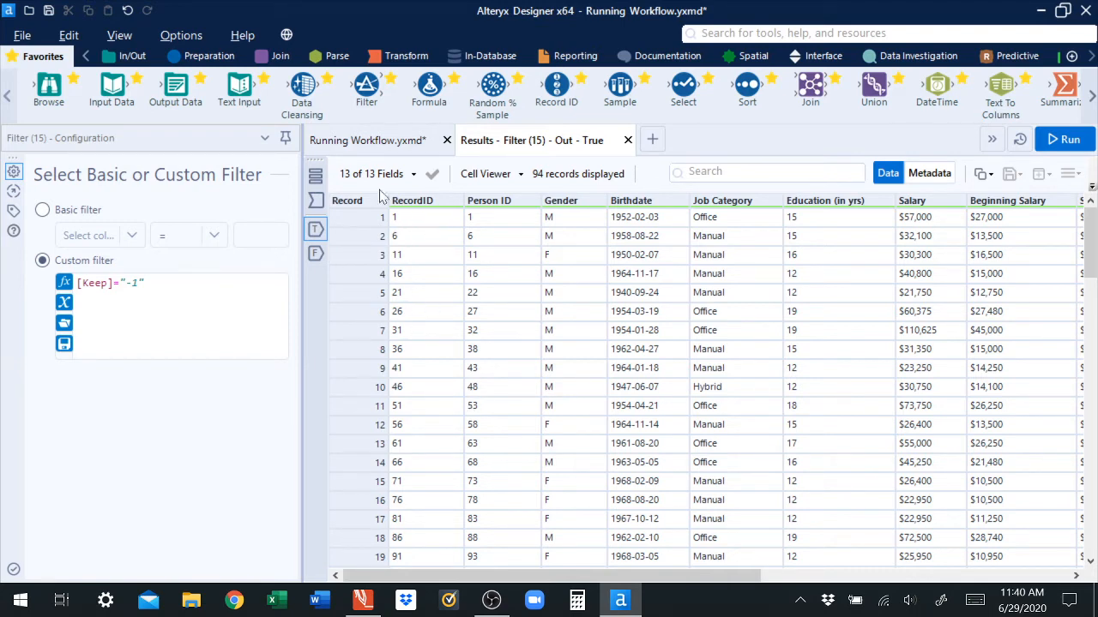
# Step: Review the records in the Filter's False output
pyautogui.click(369, 141)
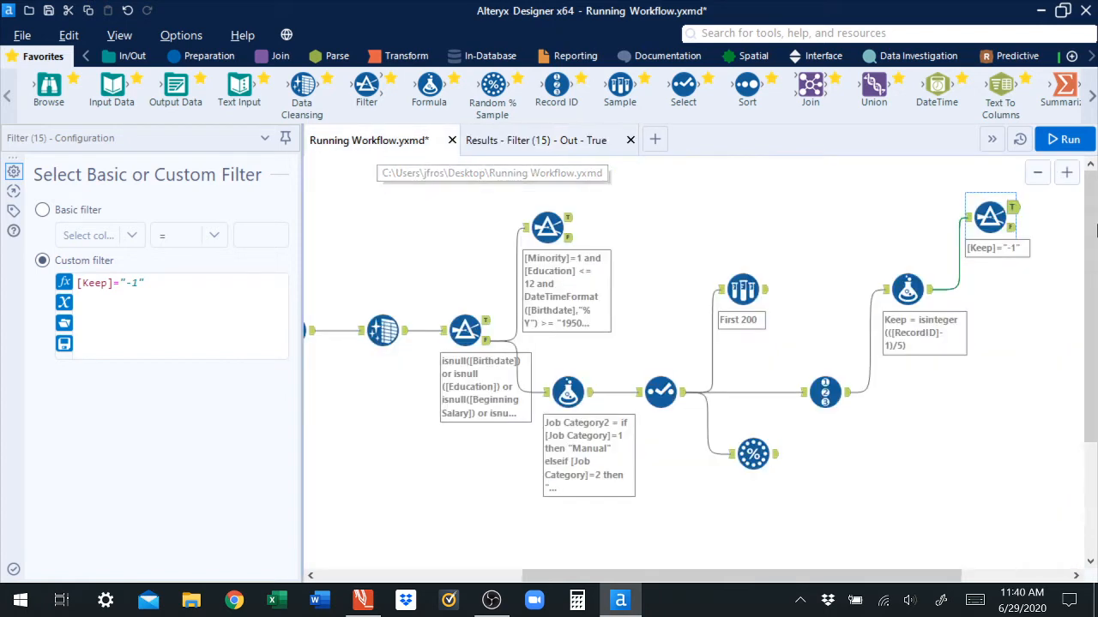
pyautogui.click(1013, 229)
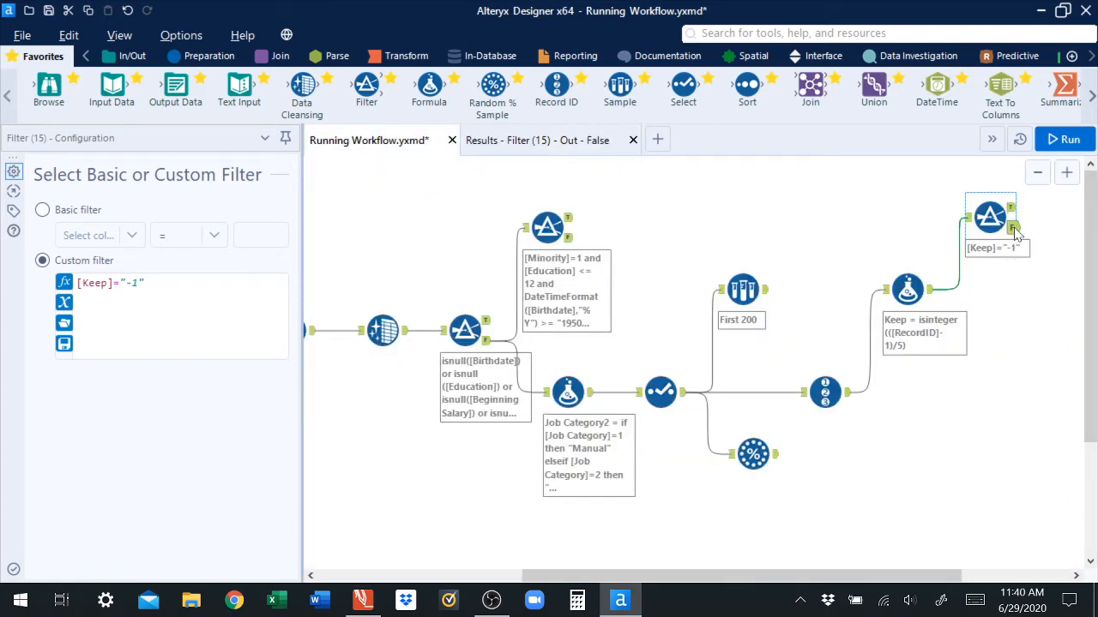
pyautogui.click(524, 140)
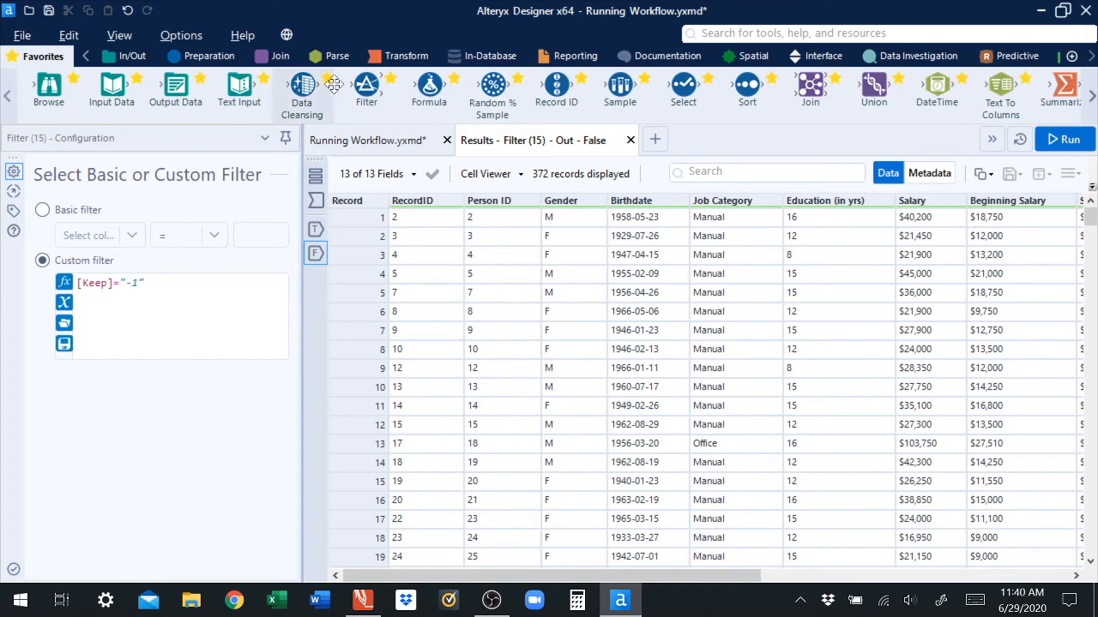
pyautogui.click(388, 144)
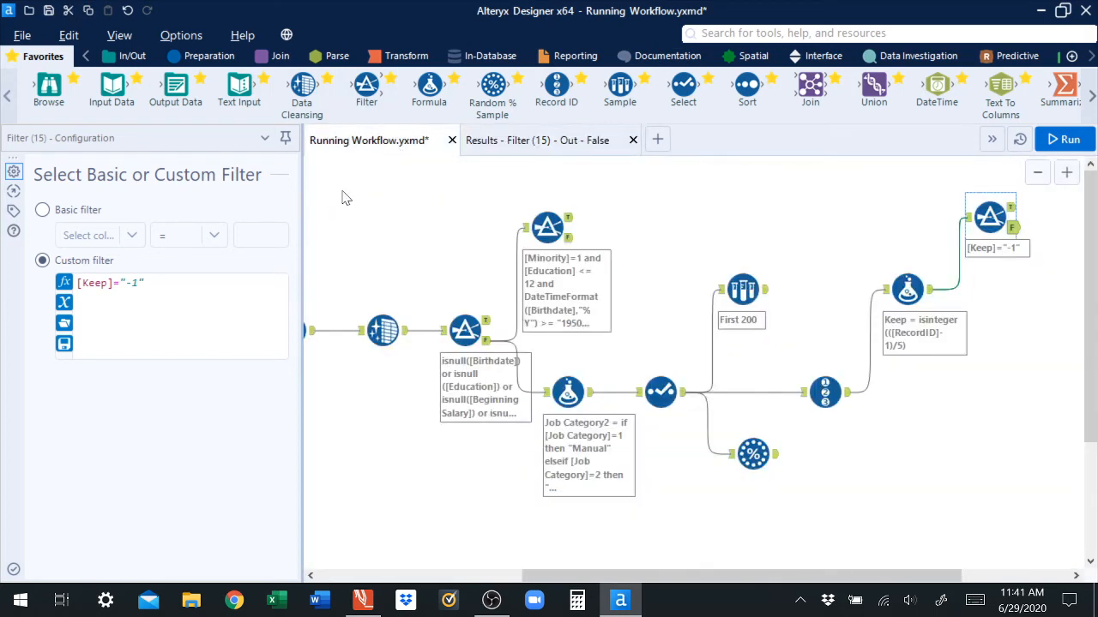
# Step: Inspect the Record ID tool's configuration and output records
pyautogui.click(848, 396)
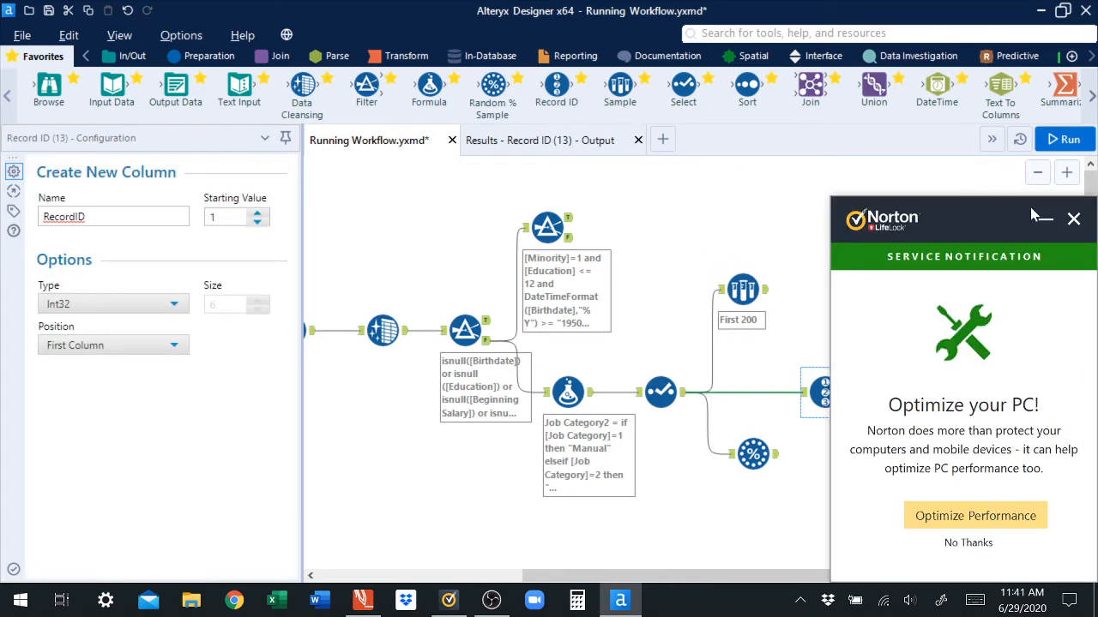
pyautogui.click(1073, 218)
pyautogui.click(577, 147)
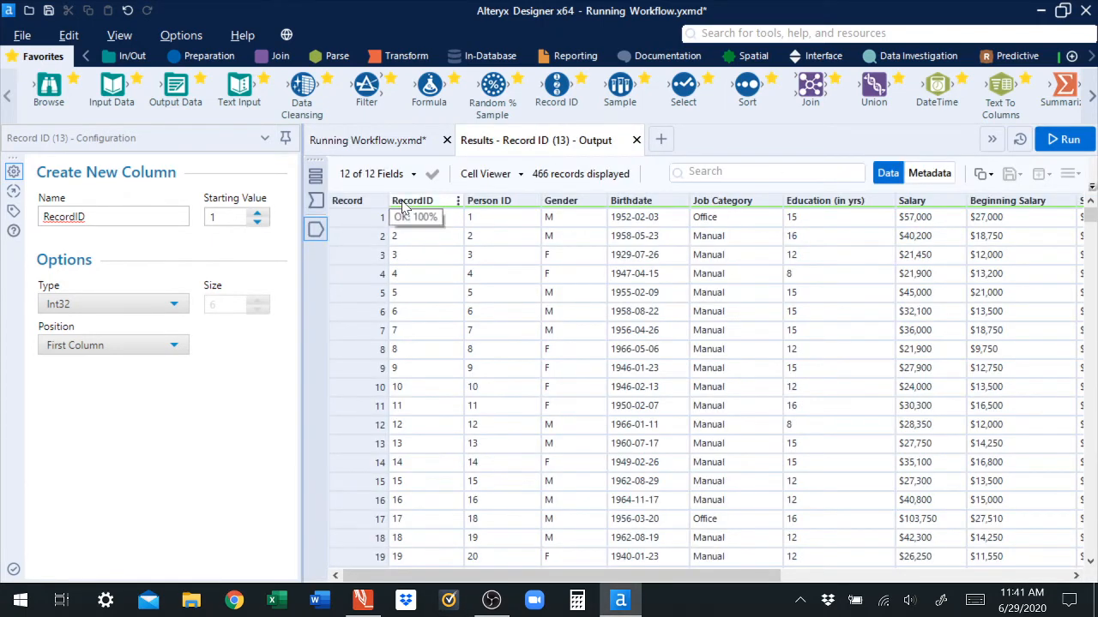
pyautogui.click(367, 140)
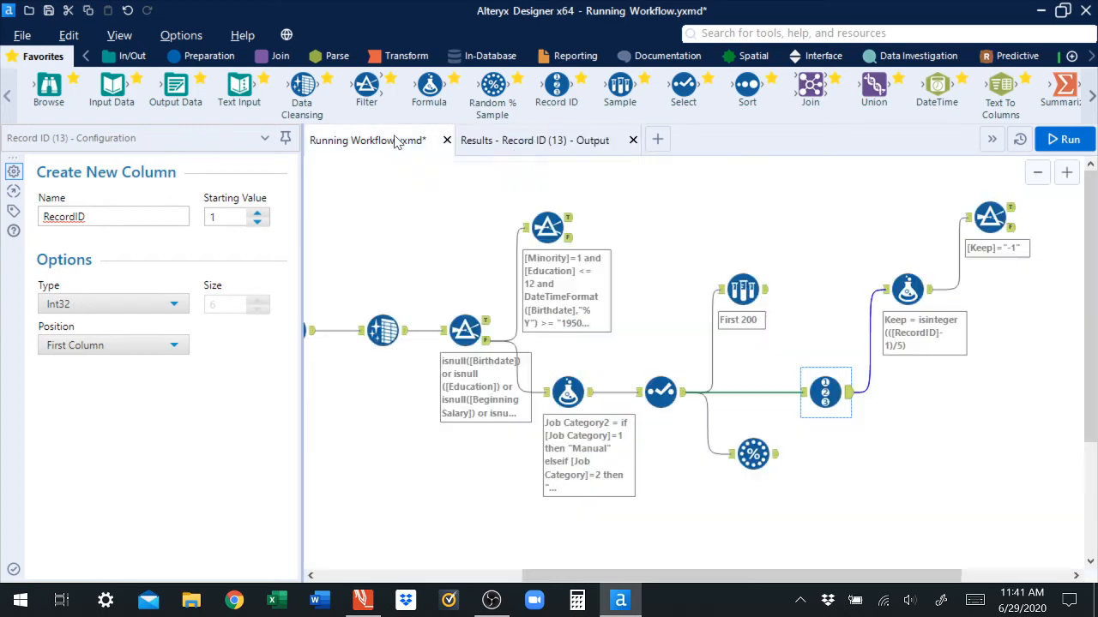
# Step: Review the Formula's Keep expression, then open the Record ID tool's output results
pyautogui.click(909, 290)
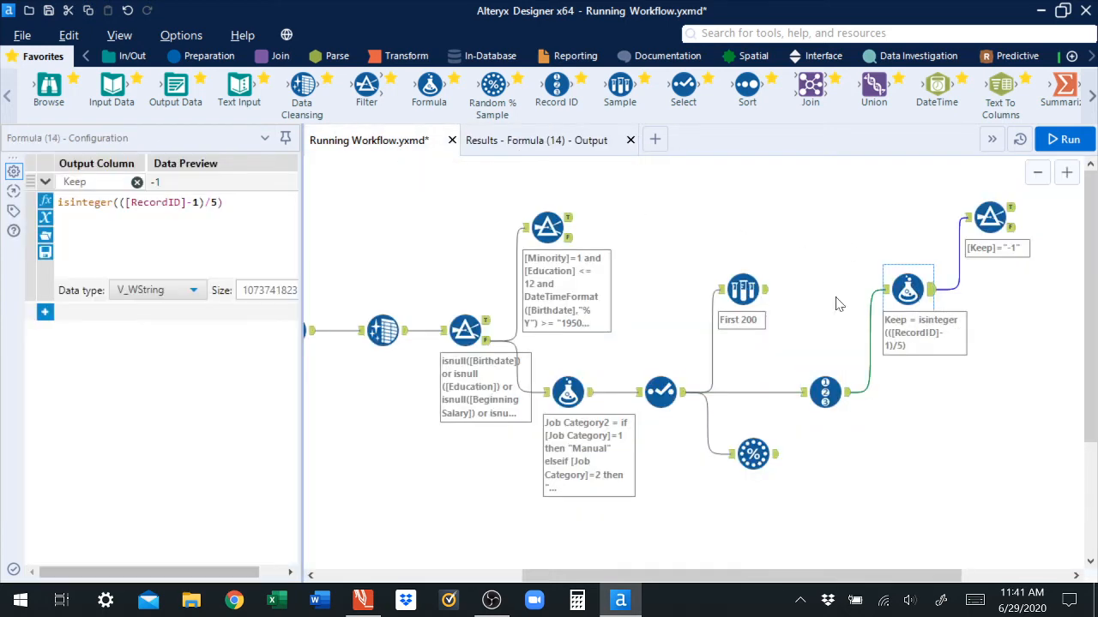
pyautogui.moveTo(125, 203); pyautogui.dragTo(181, 202)
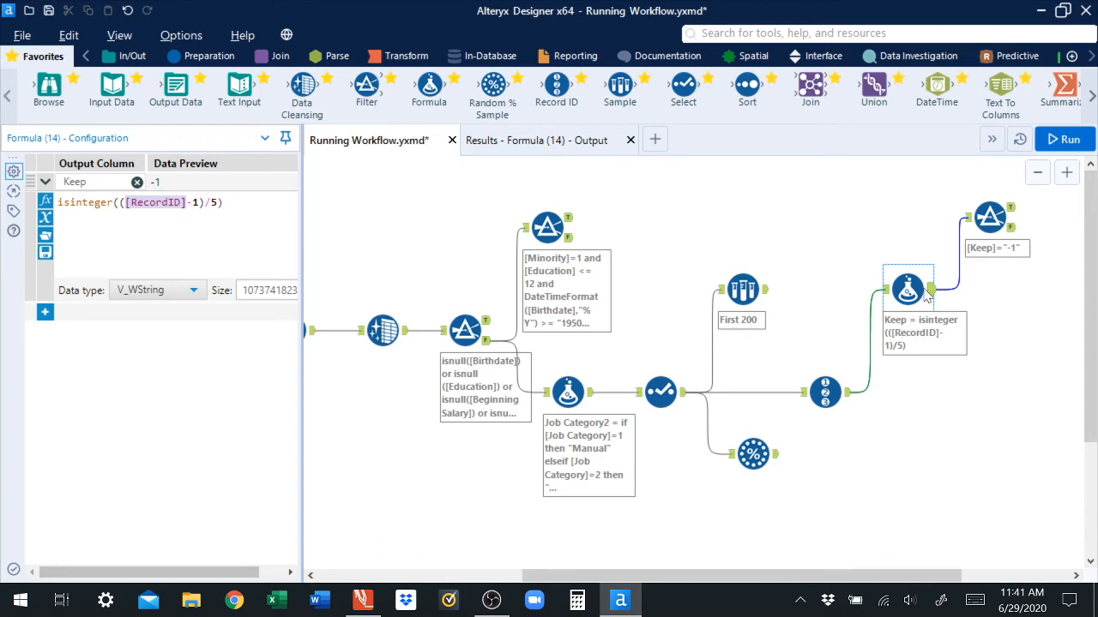
pyautogui.click(848, 397)
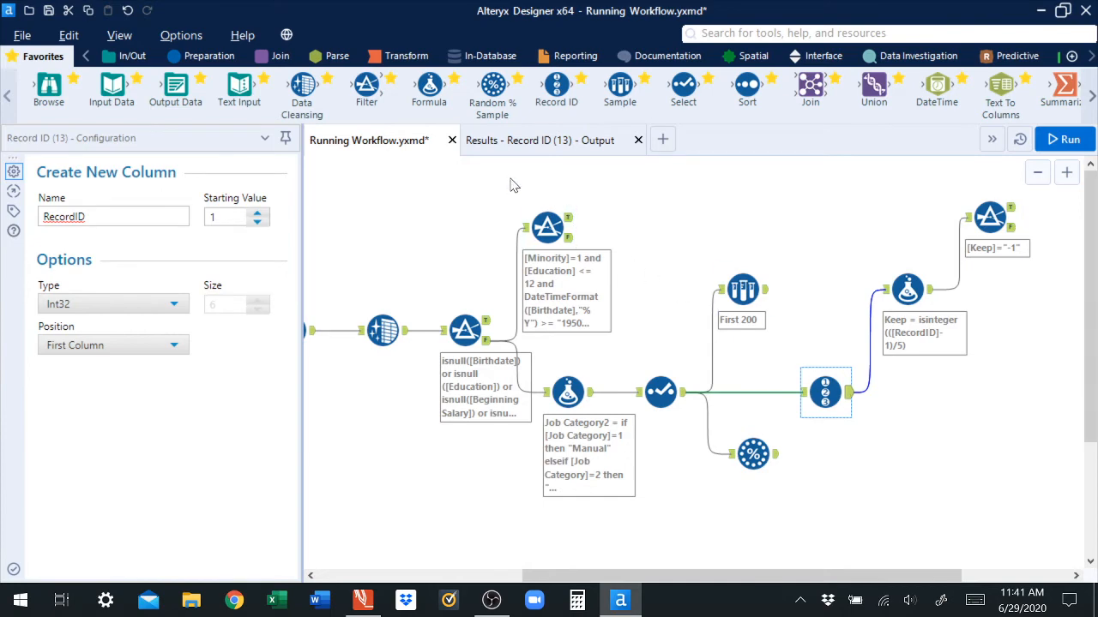
pyautogui.click(485, 143)
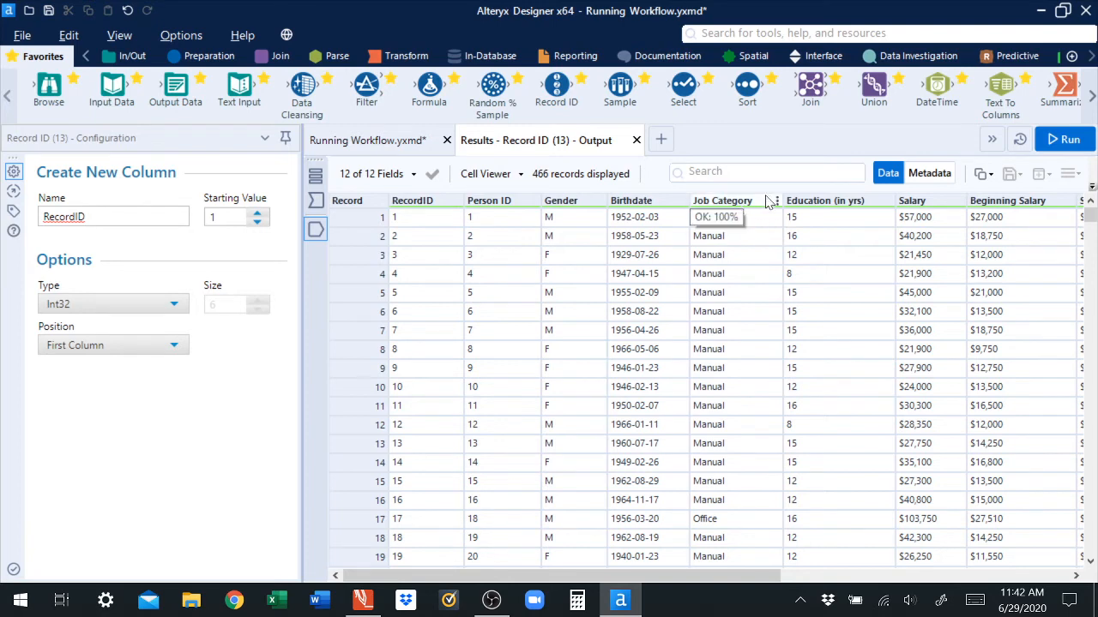
# Step: Sort the Record ID output by Birthdate descending, then ascending, then clear the sort
pyautogui.click(683, 200)
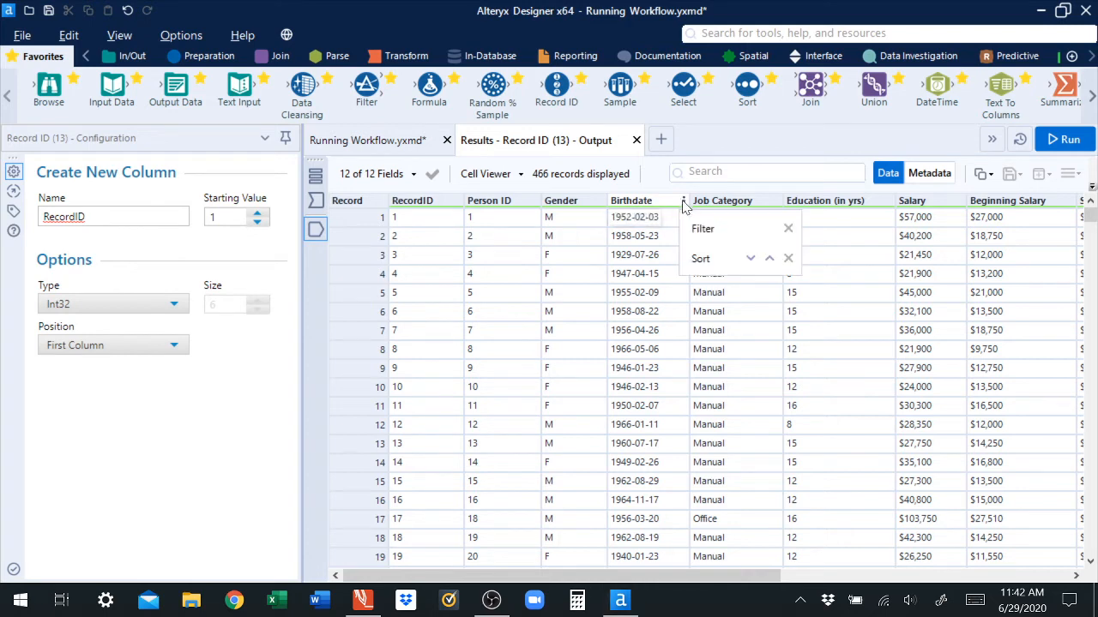
pyautogui.click(750, 260)
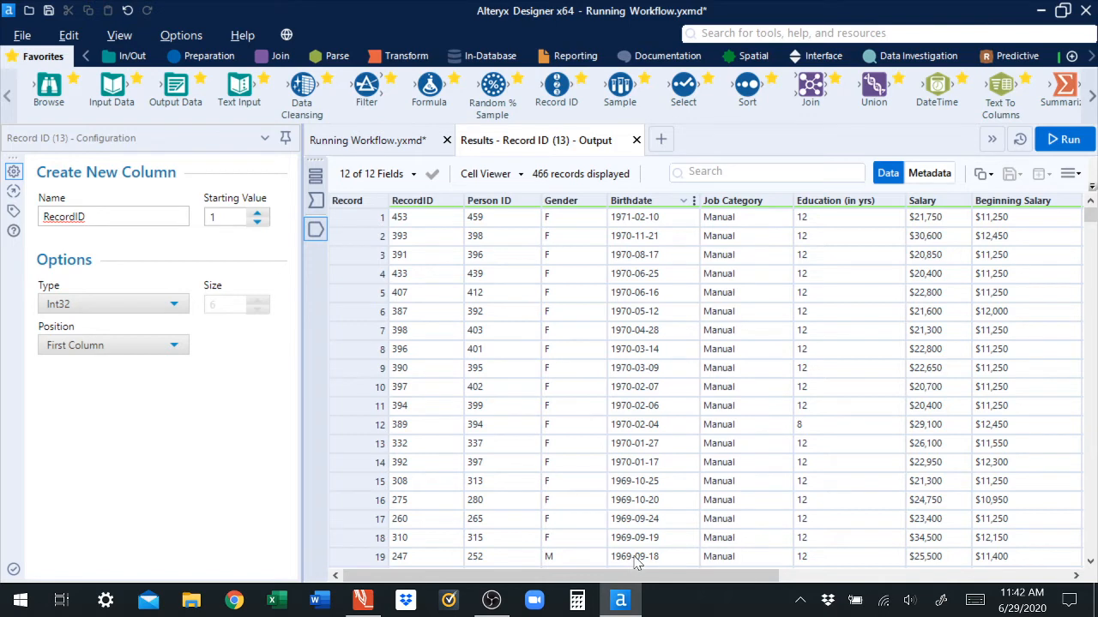
pyautogui.click(693, 203)
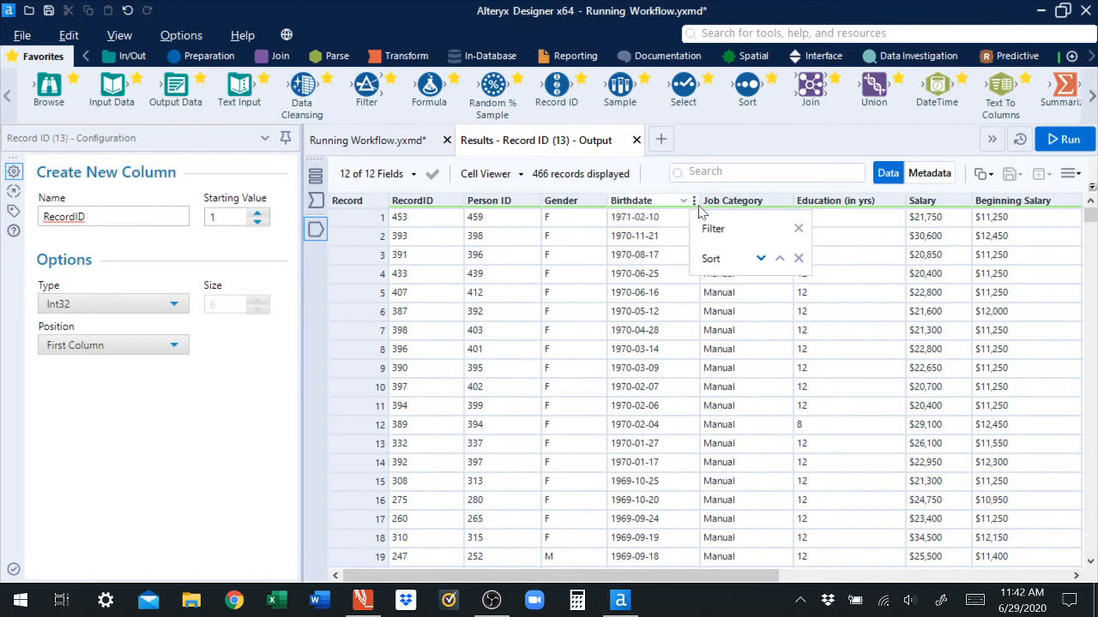
pyautogui.click(780, 259)
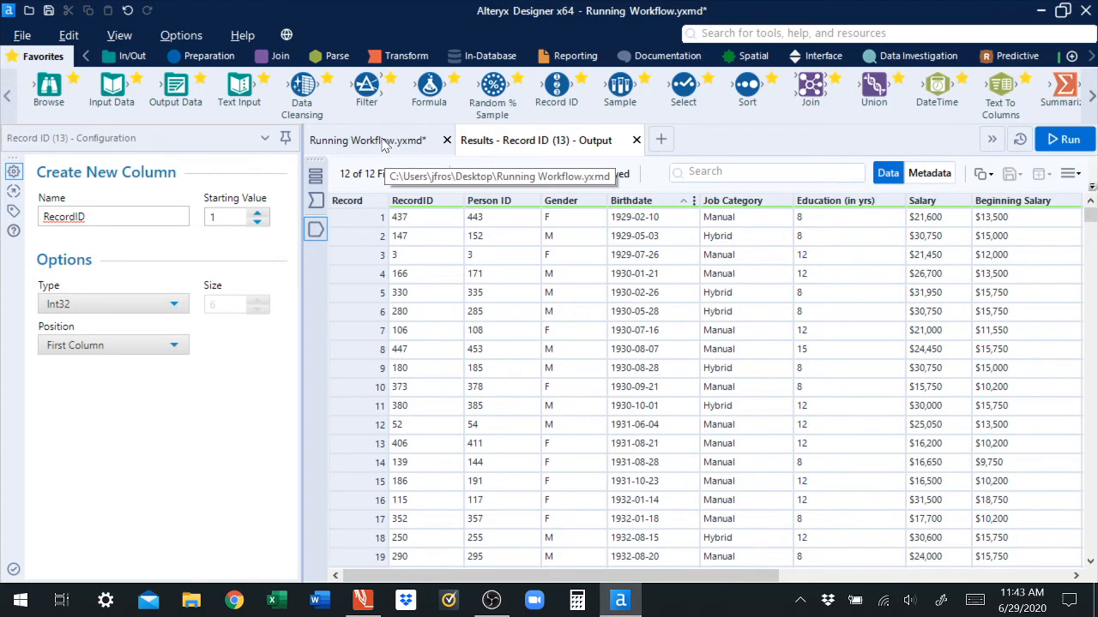
pyautogui.click(696, 201)
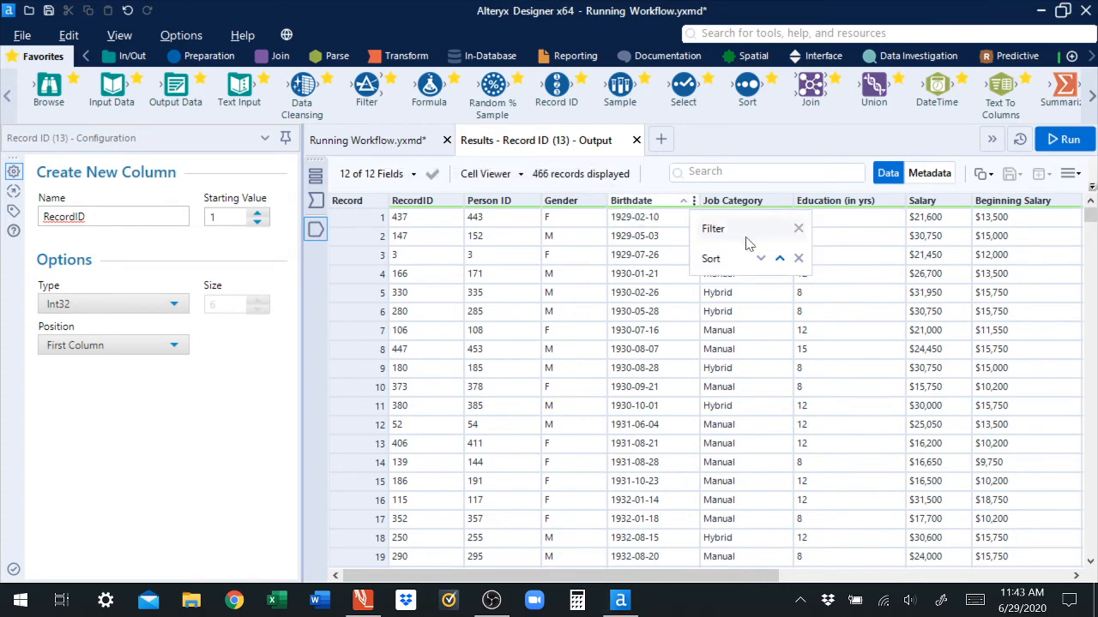
pyautogui.click(798, 258)
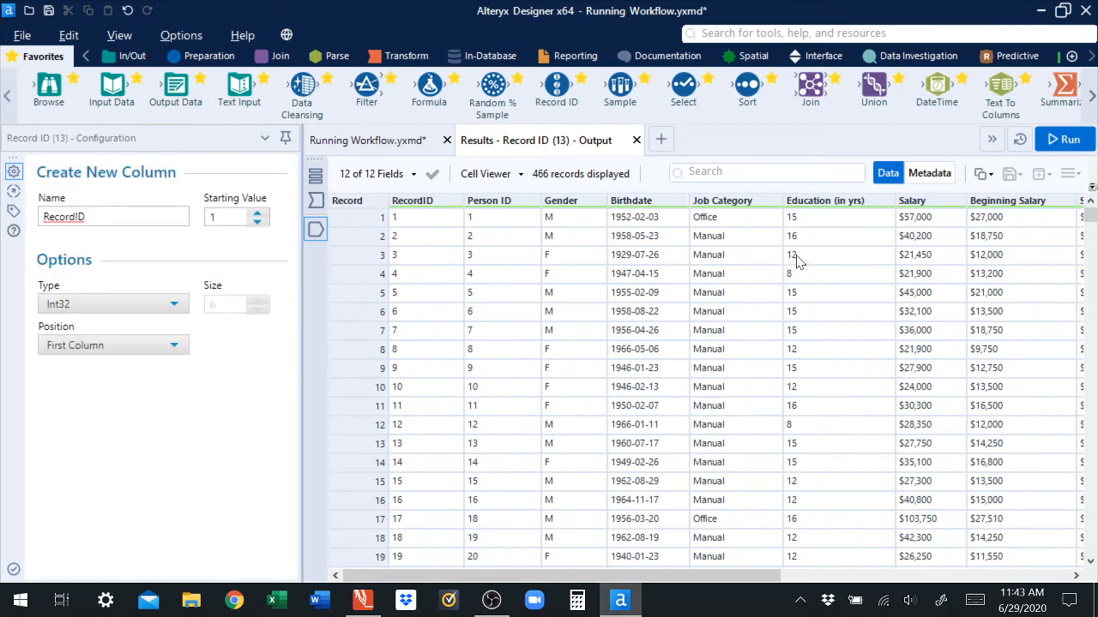
# Step: Add a Sort tool fed by the Record ID tool and sort by Job Category ascending
pyautogui.click(377, 145)
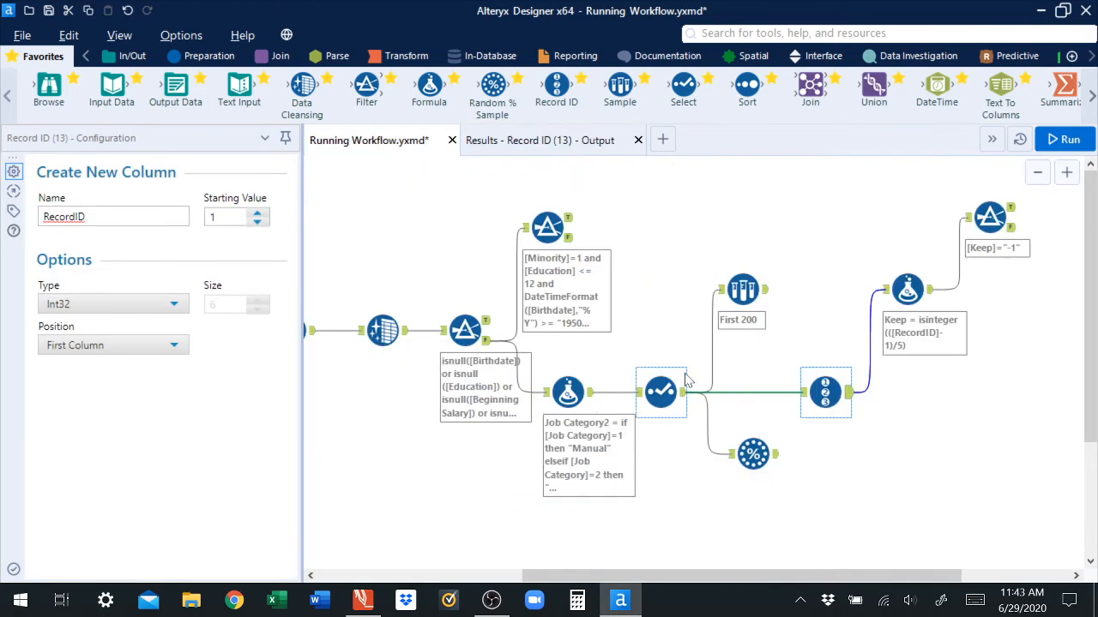
pyautogui.moveTo(748, 87); pyautogui.dragTo(920, 452)
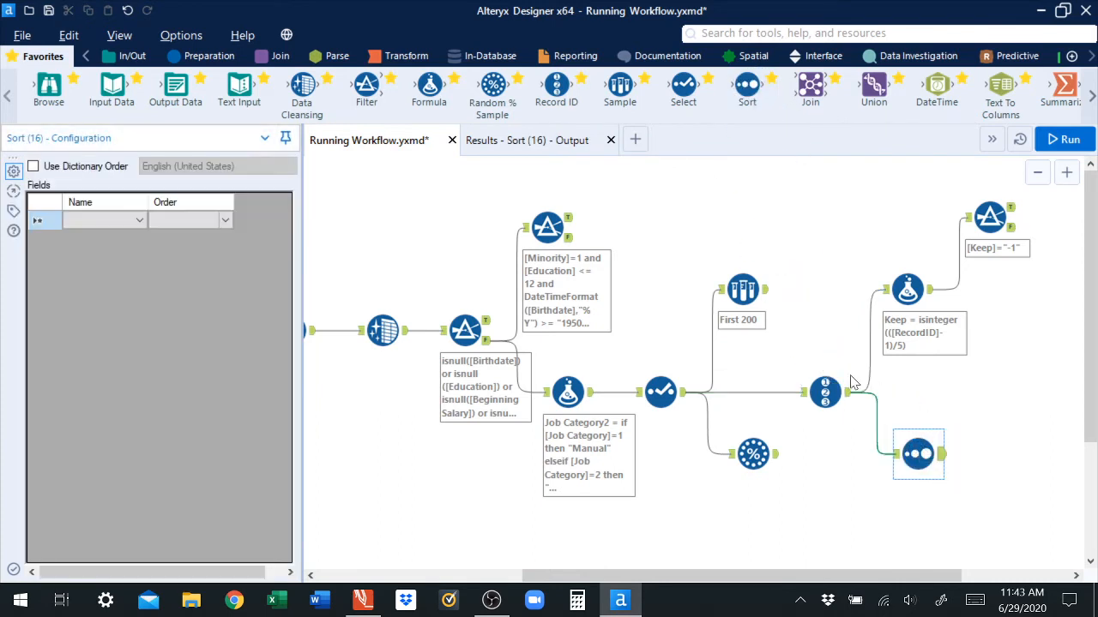
pyautogui.click(826, 392)
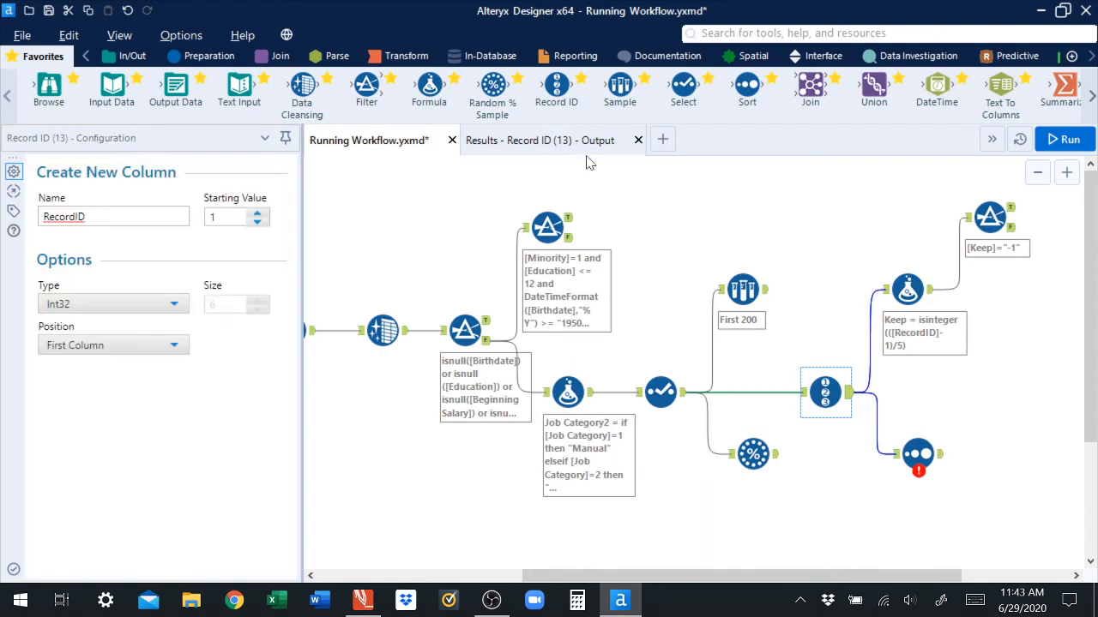
pyautogui.click(579, 146)
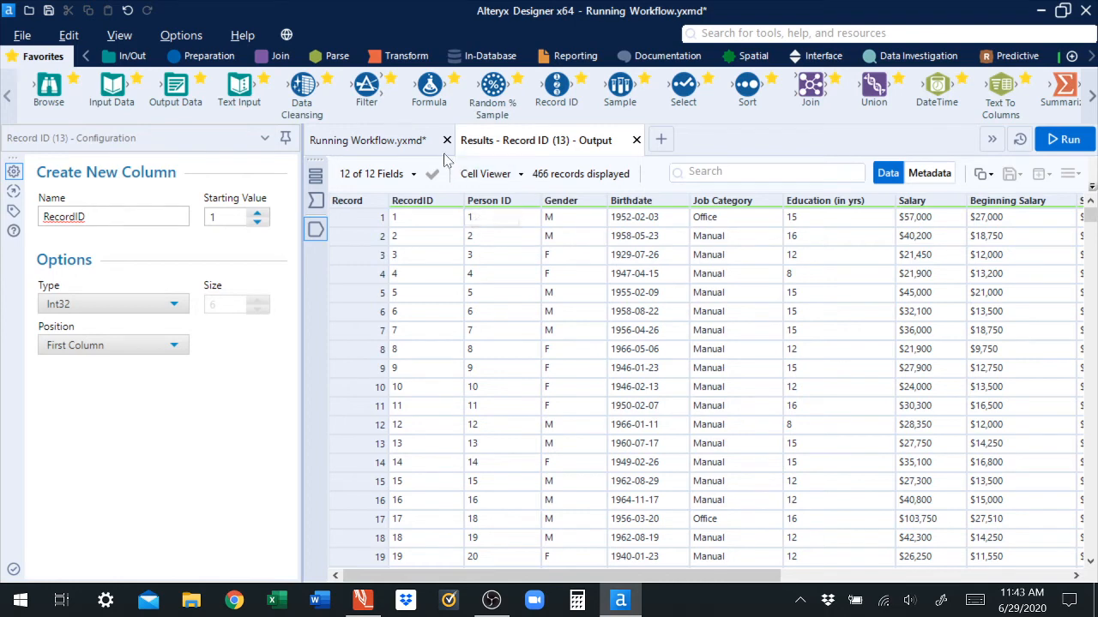
pyautogui.click(386, 144)
pyautogui.click(916, 455)
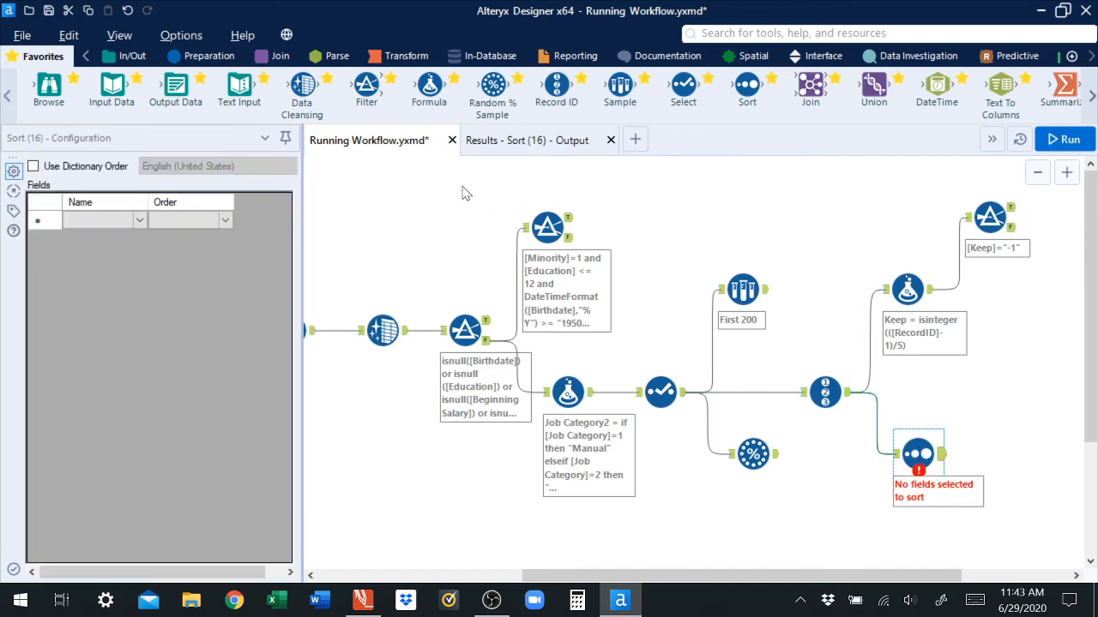
pyautogui.click(139, 220)
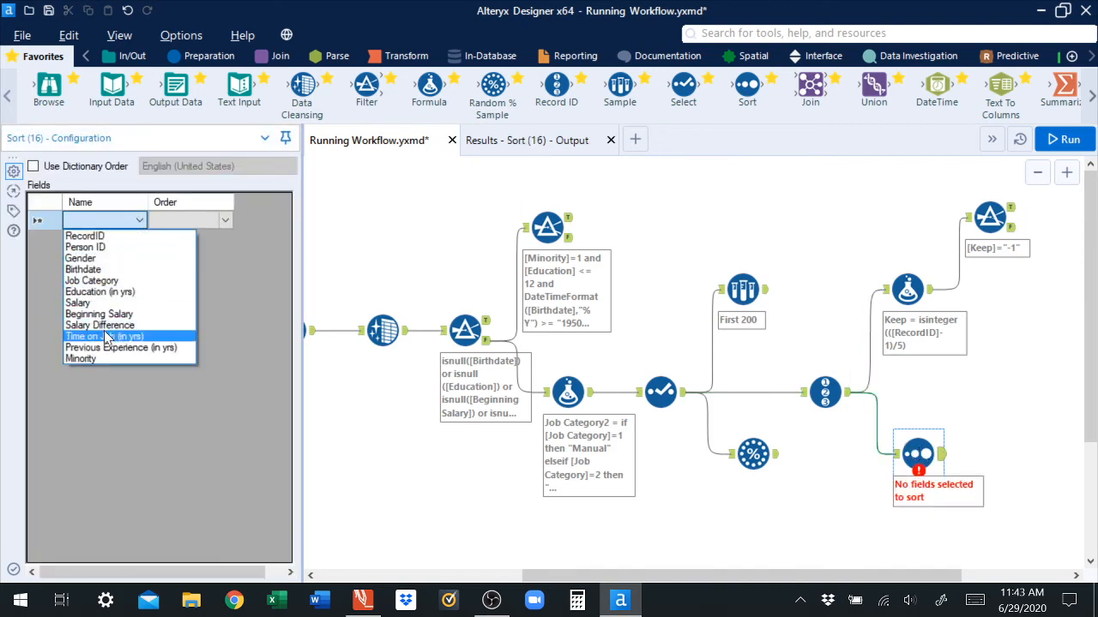
pyautogui.click(91, 280)
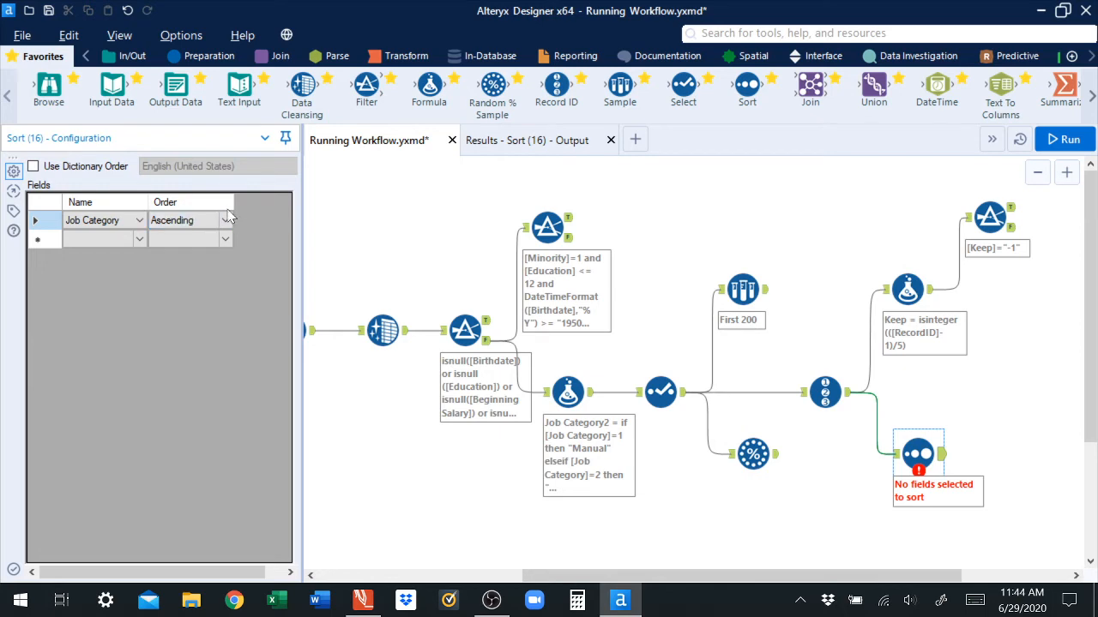
# Step: Review the results of the Sort and Record ID tools
pyautogui.click(545, 148)
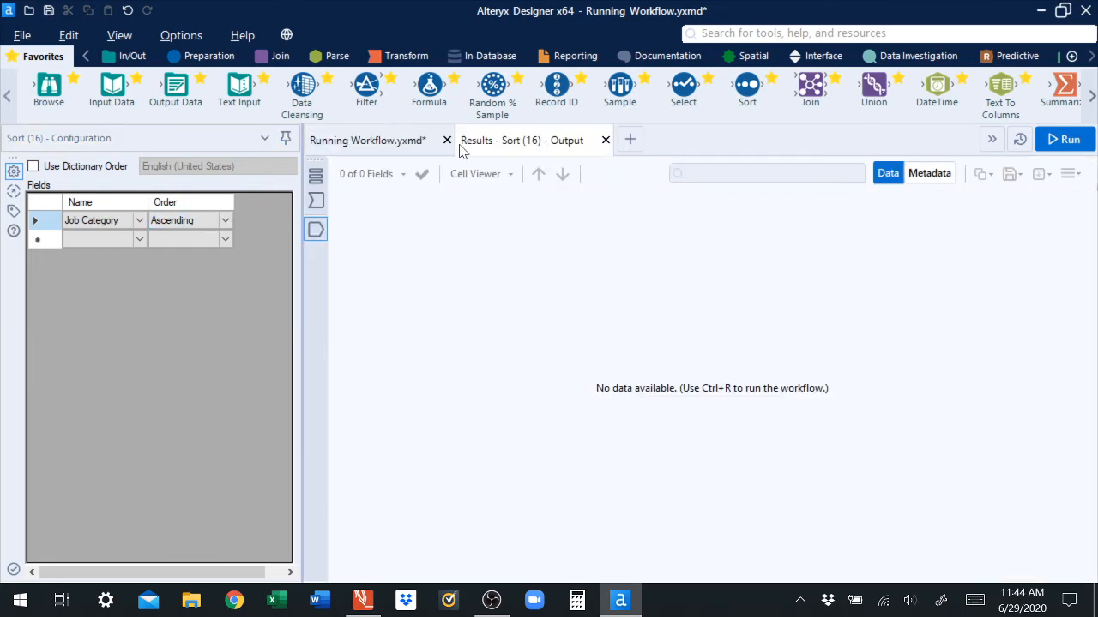
pyautogui.click(392, 143)
pyautogui.click(849, 396)
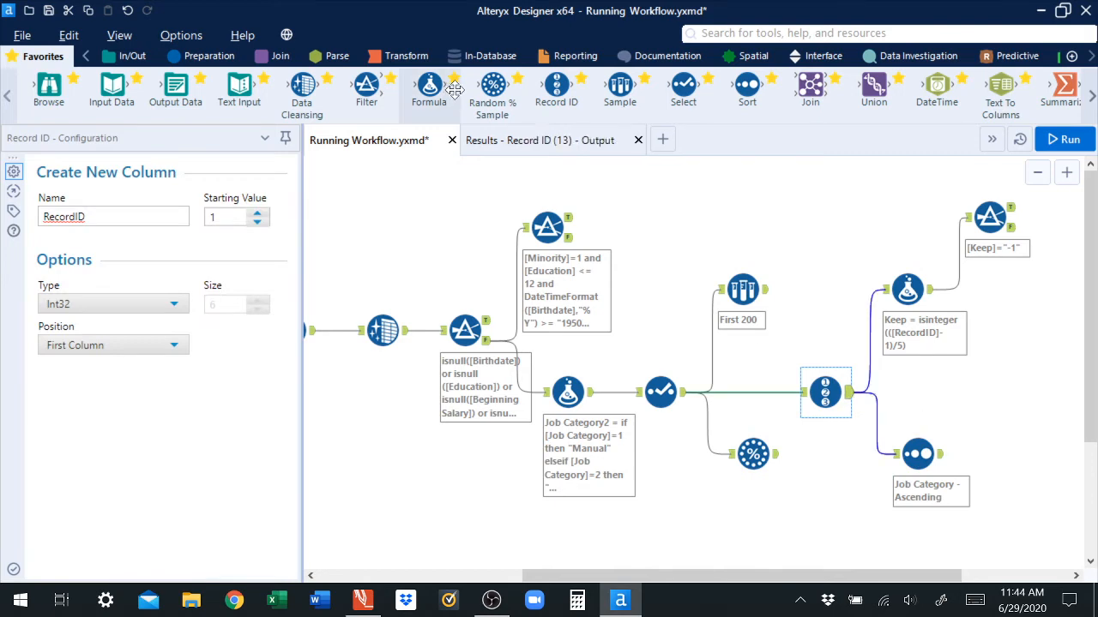
pyautogui.click(532, 139)
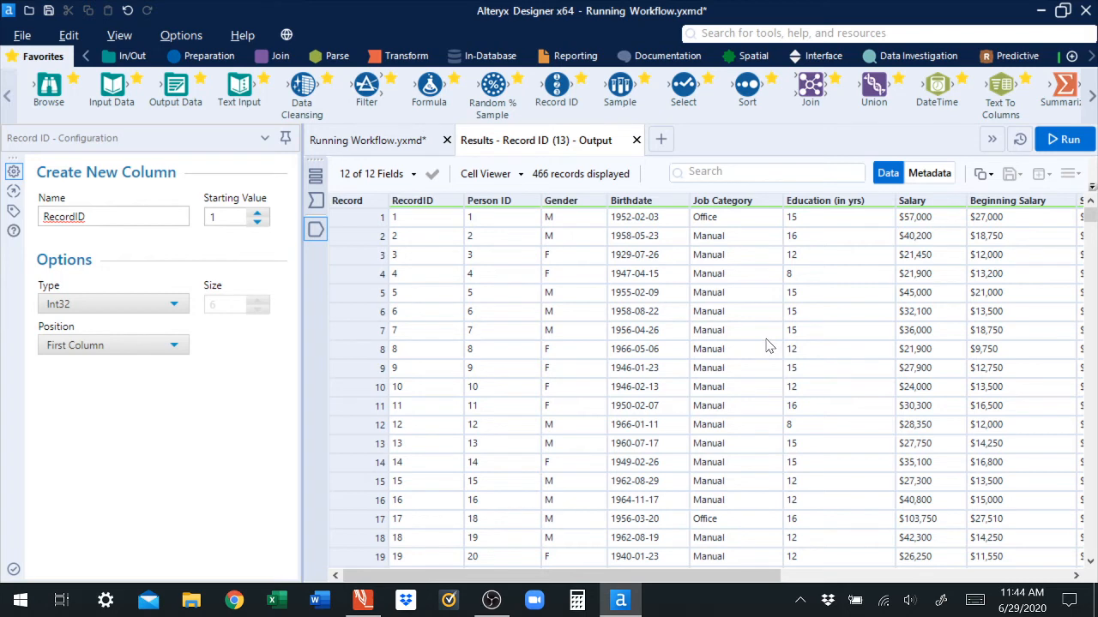
pyautogui.click(369, 140)
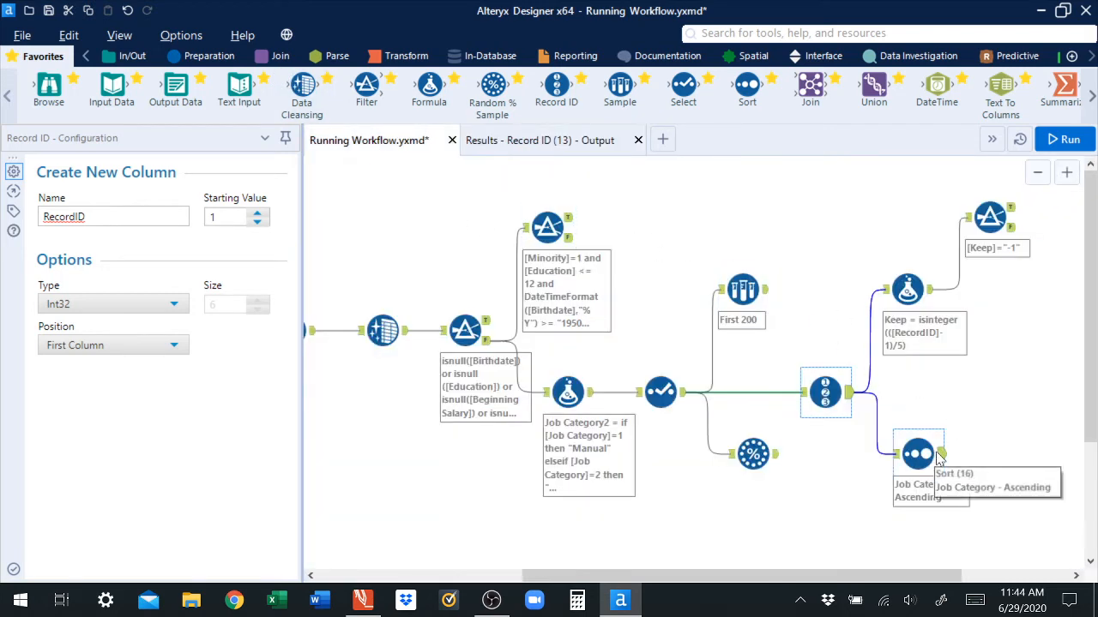
pyautogui.click(940, 457)
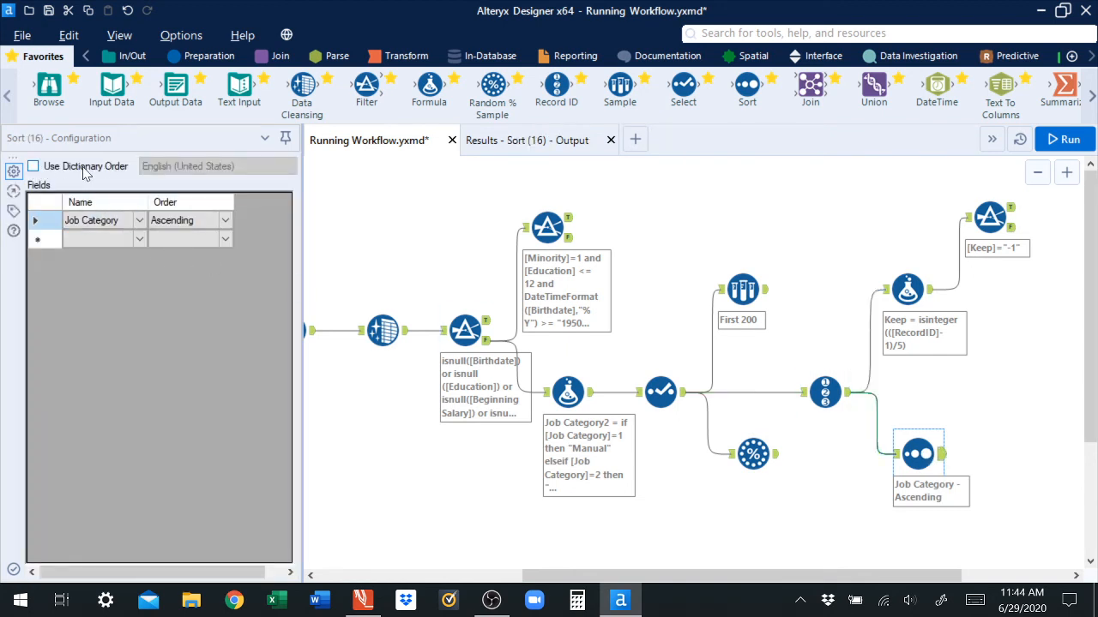
pyautogui.click(541, 146)
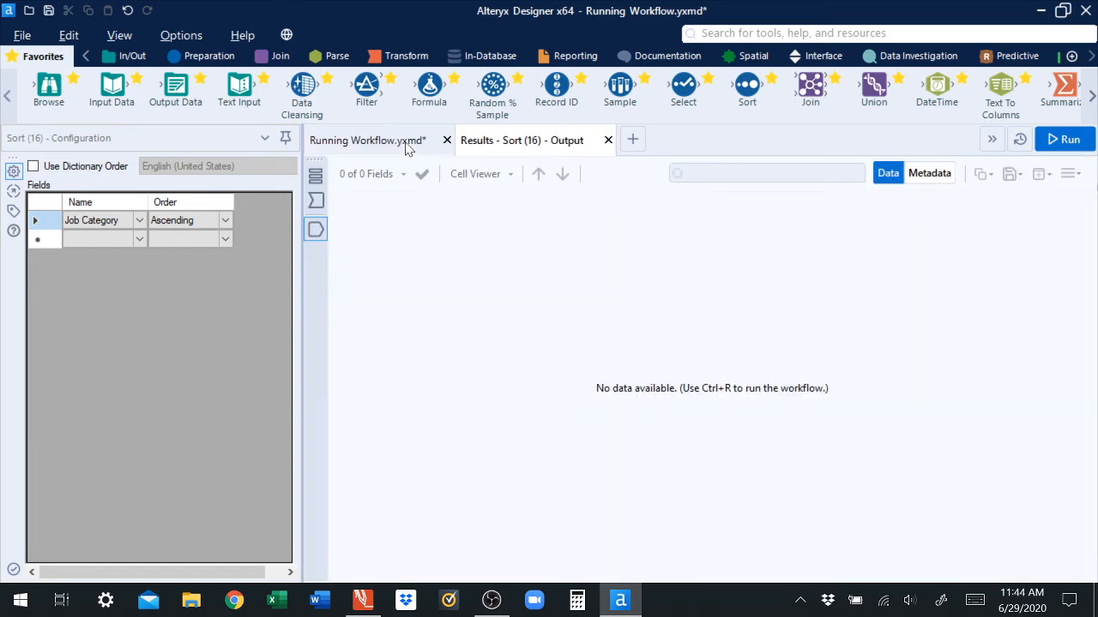
pyautogui.click(369, 140)
pyautogui.click(825, 392)
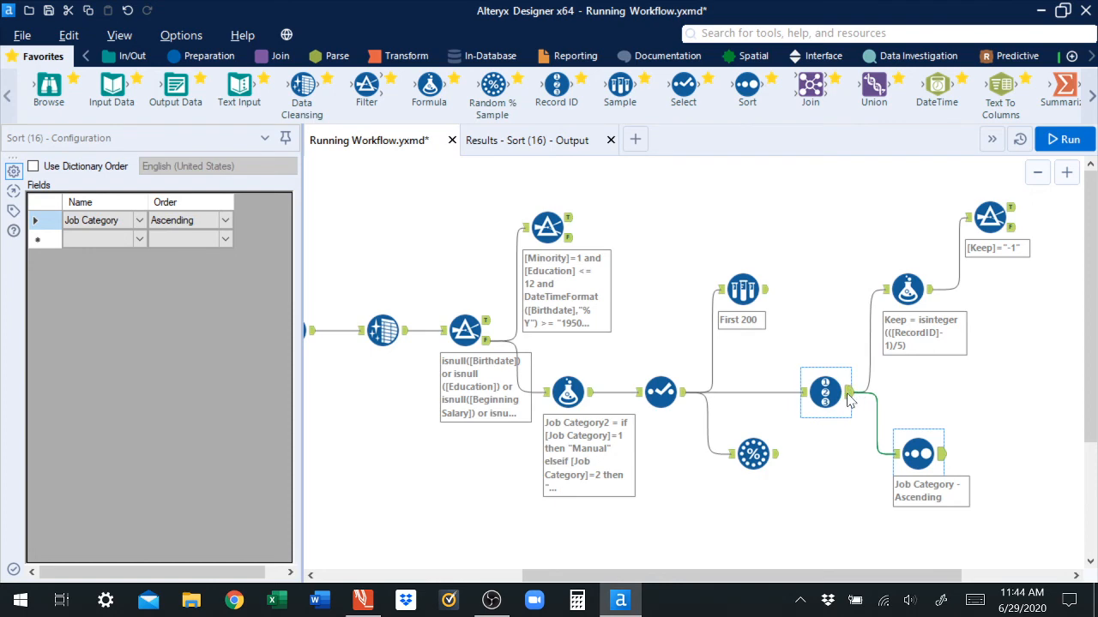
pyautogui.click(571, 142)
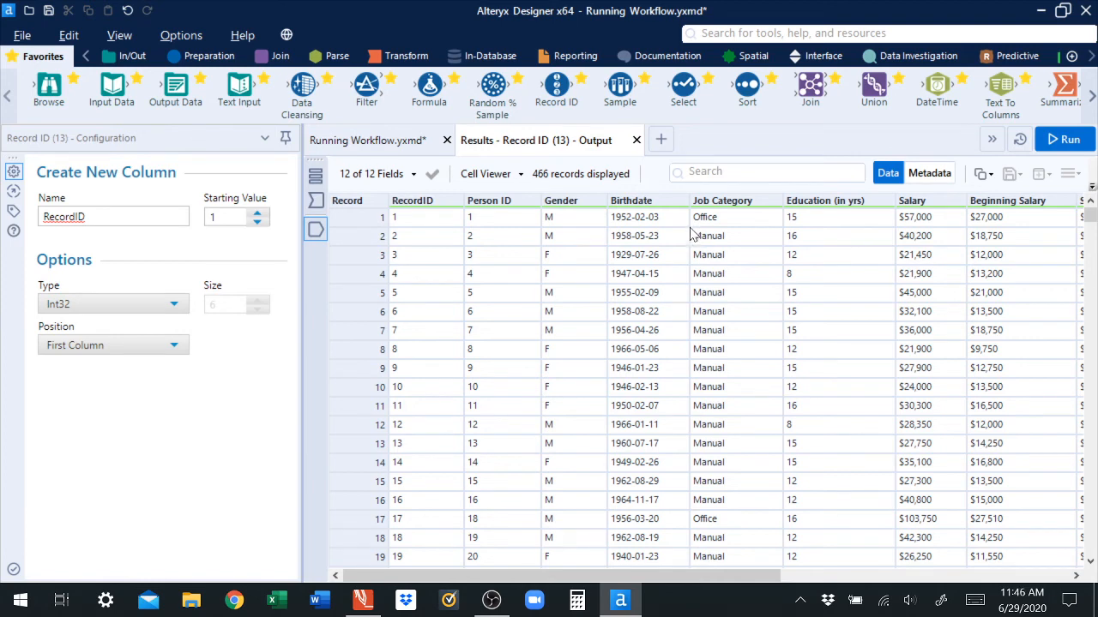
pyautogui.click(373, 144)
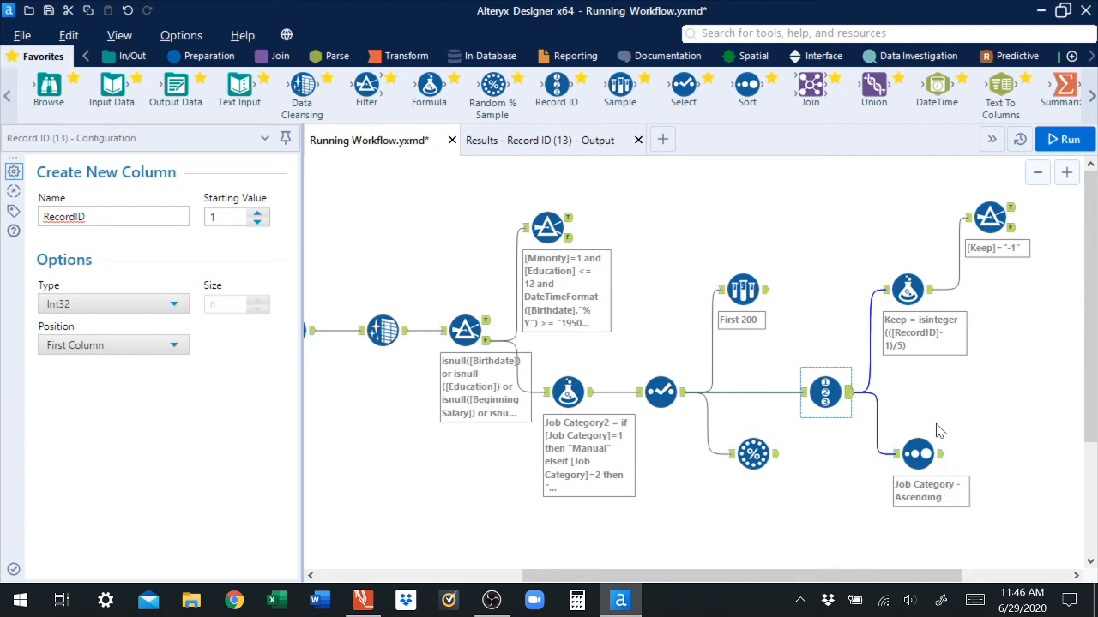
# Step: Turn on dictionary order for the Sort tool
pyautogui.click(916, 453)
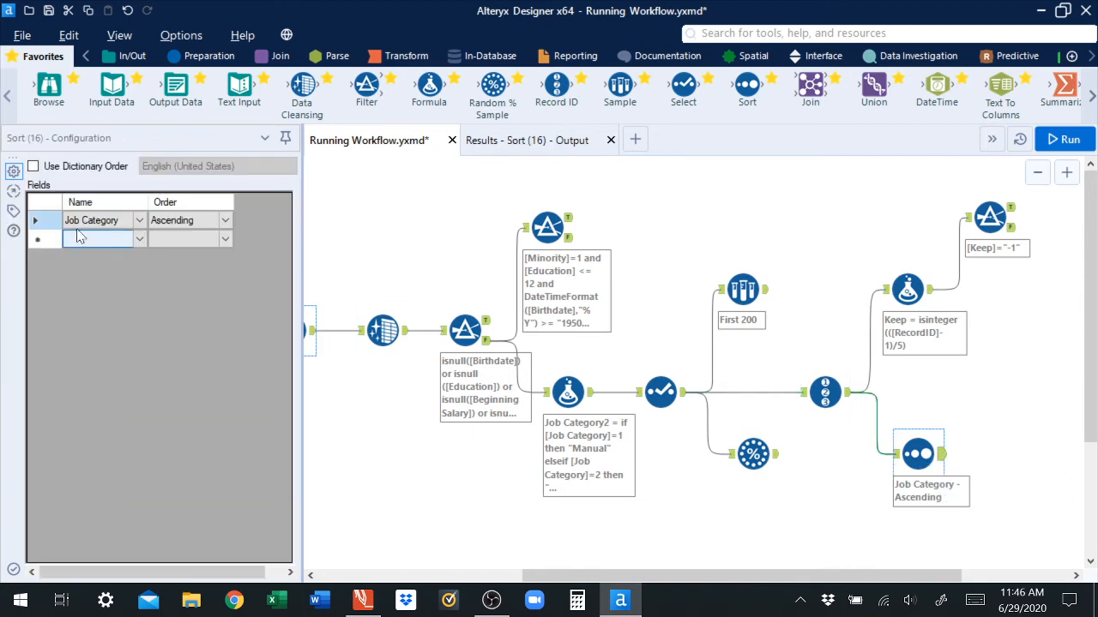
pyautogui.click(33, 167)
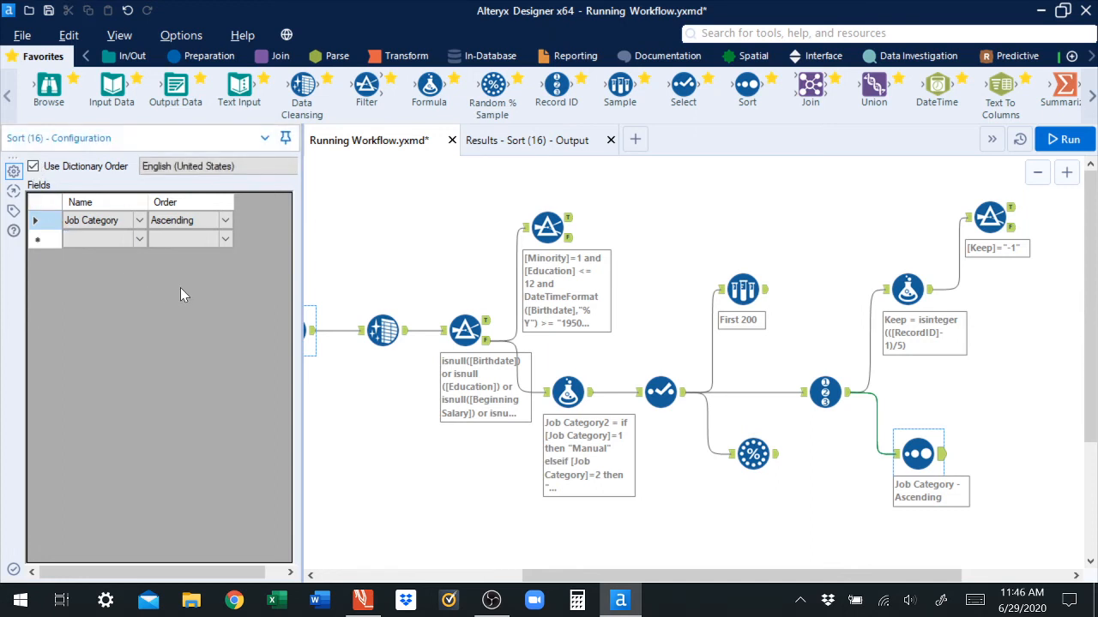
pyautogui.click(195, 222)
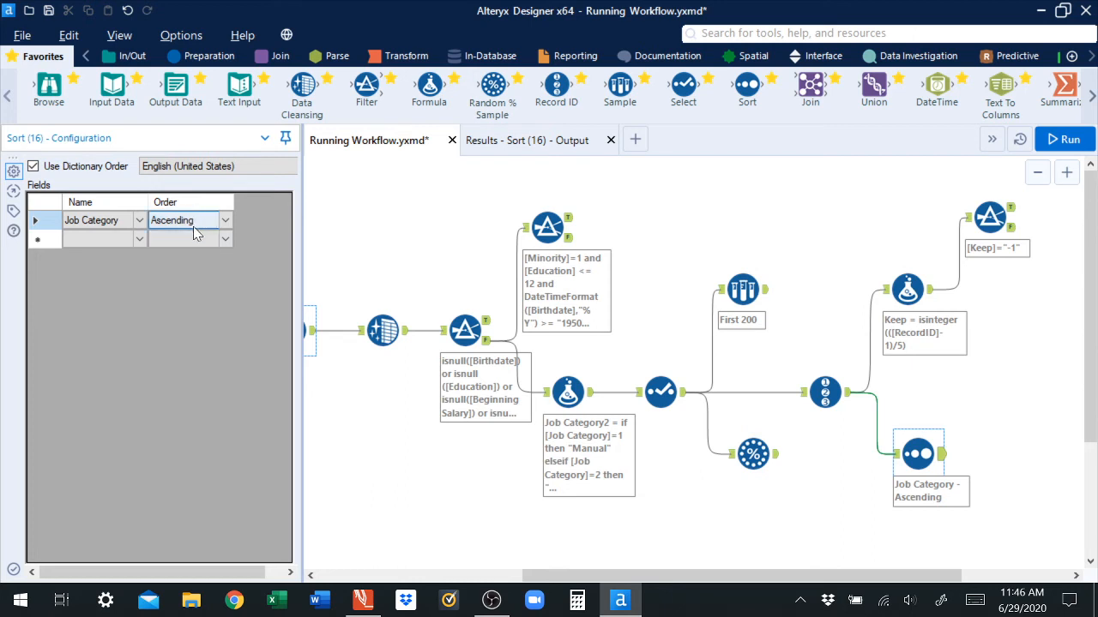
# Step: Add Education (in yrs) as a second ascending sort field in the Sort tool
pyautogui.click(556, 144)
pyautogui.click(360, 140)
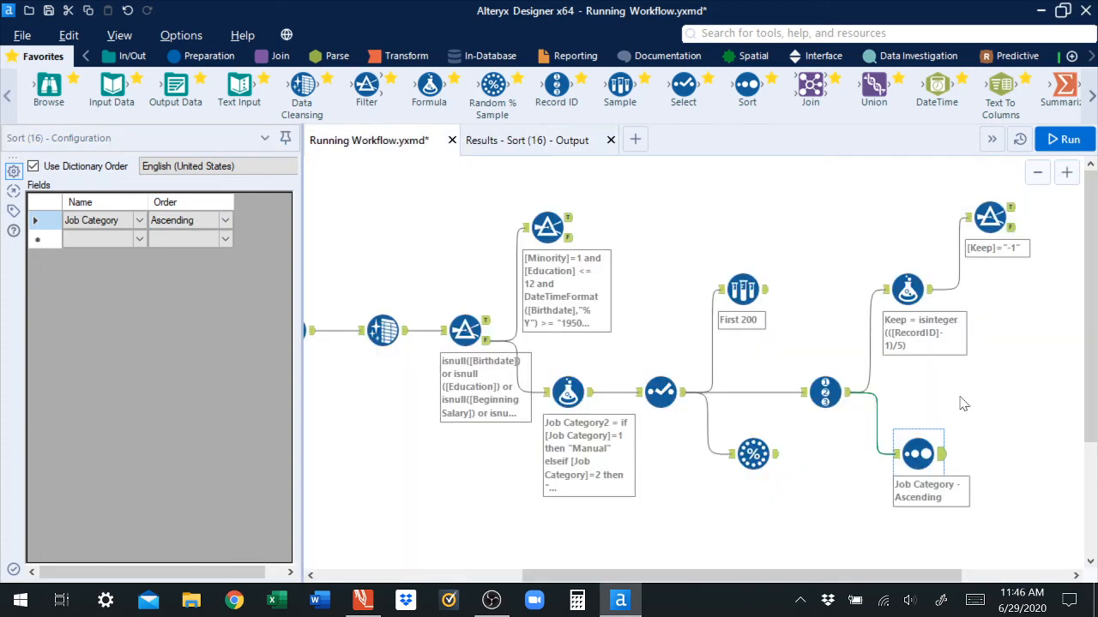
pyautogui.click(825, 392)
pyautogui.click(549, 142)
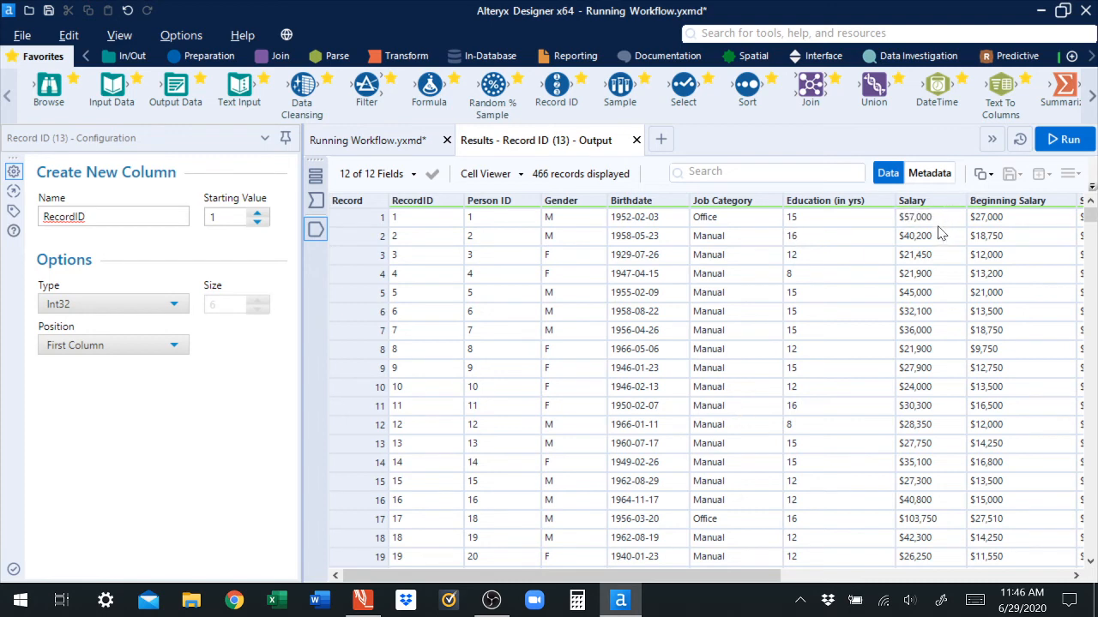
pyautogui.click(375, 140)
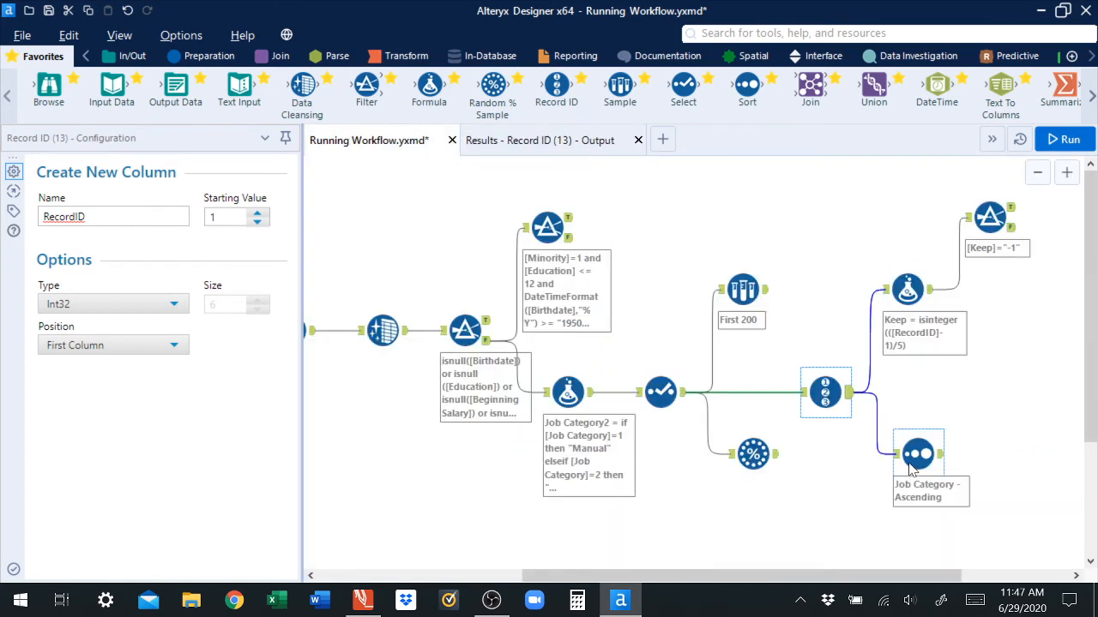
pyautogui.click(918, 455)
pyautogui.click(110, 225)
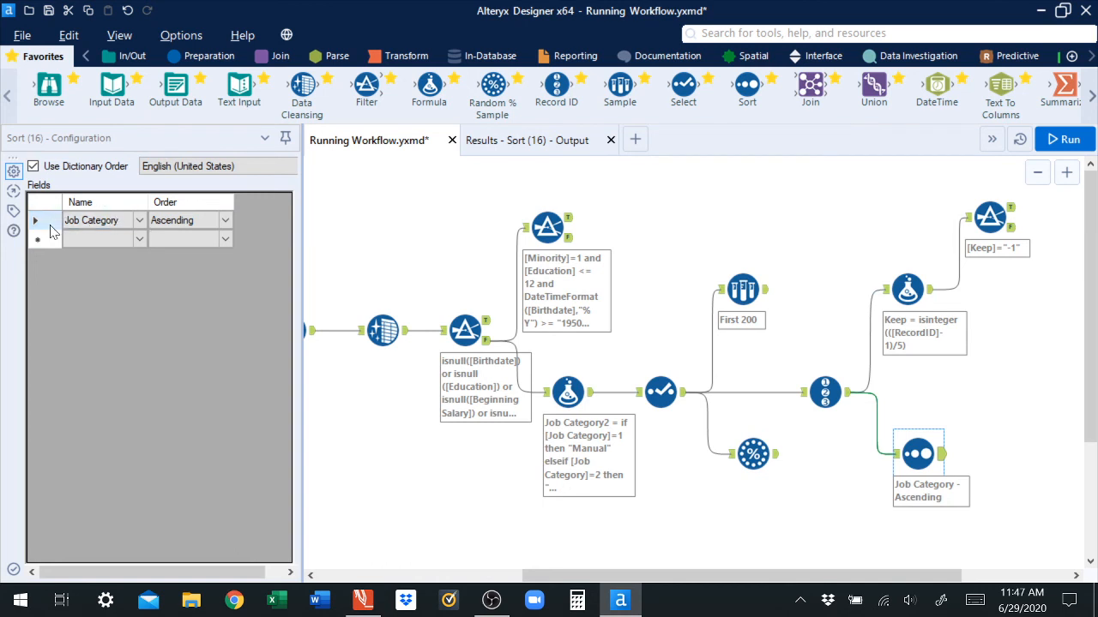
pyautogui.click(164, 243)
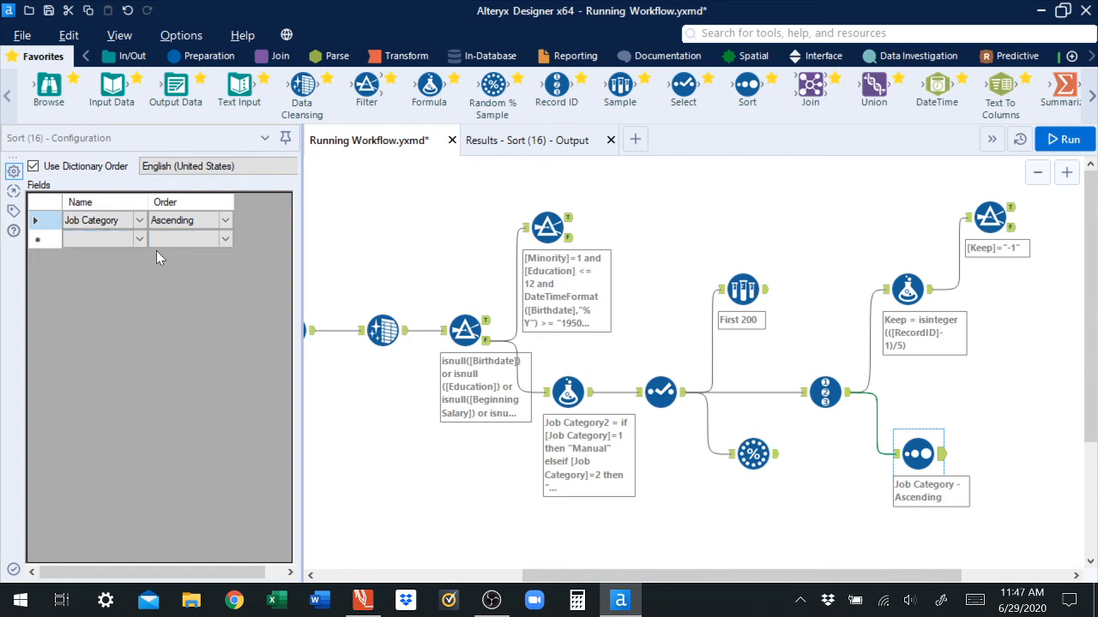
pyautogui.click(139, 240)
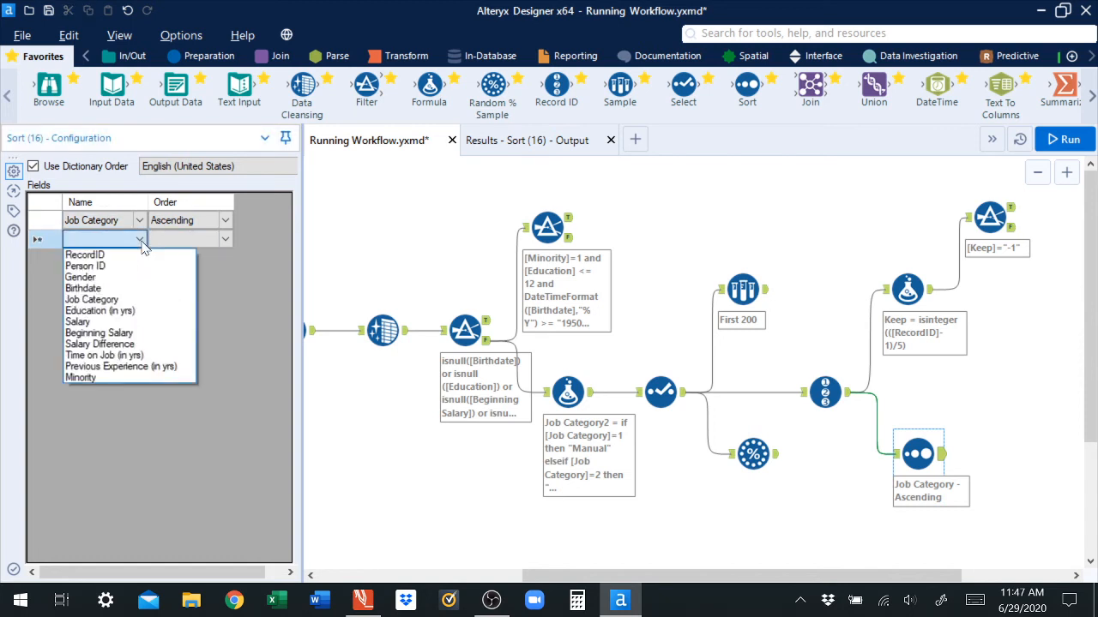
pyautogui.click(112, 314)
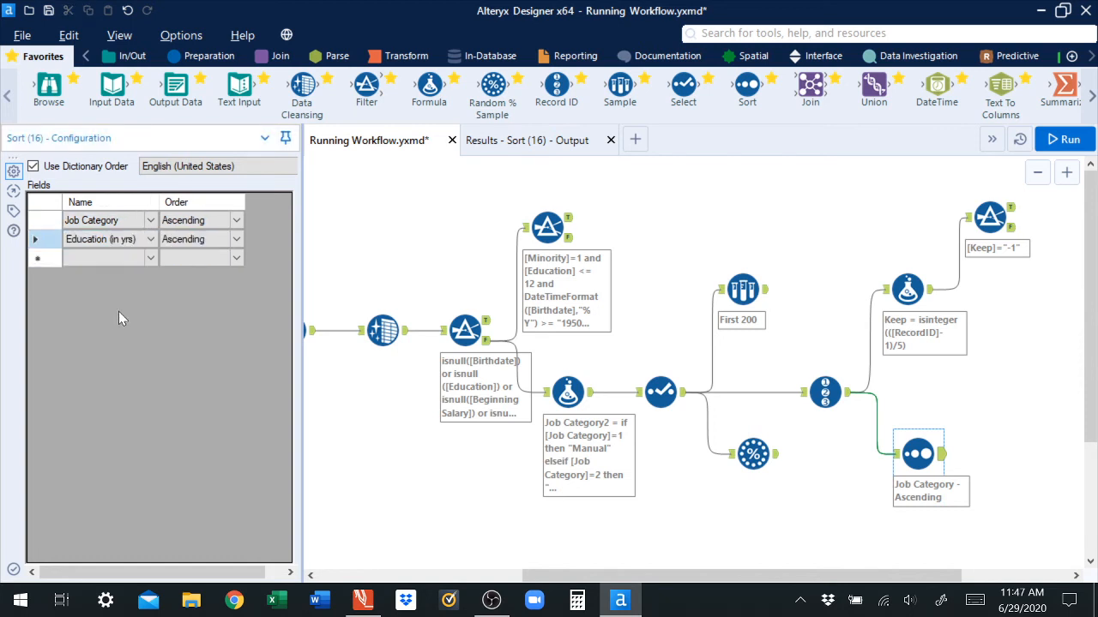
# Step: Switch Education (in yrs) to descending order and add Gender as an ascending third sort field
pyautogui.click(236, 239)
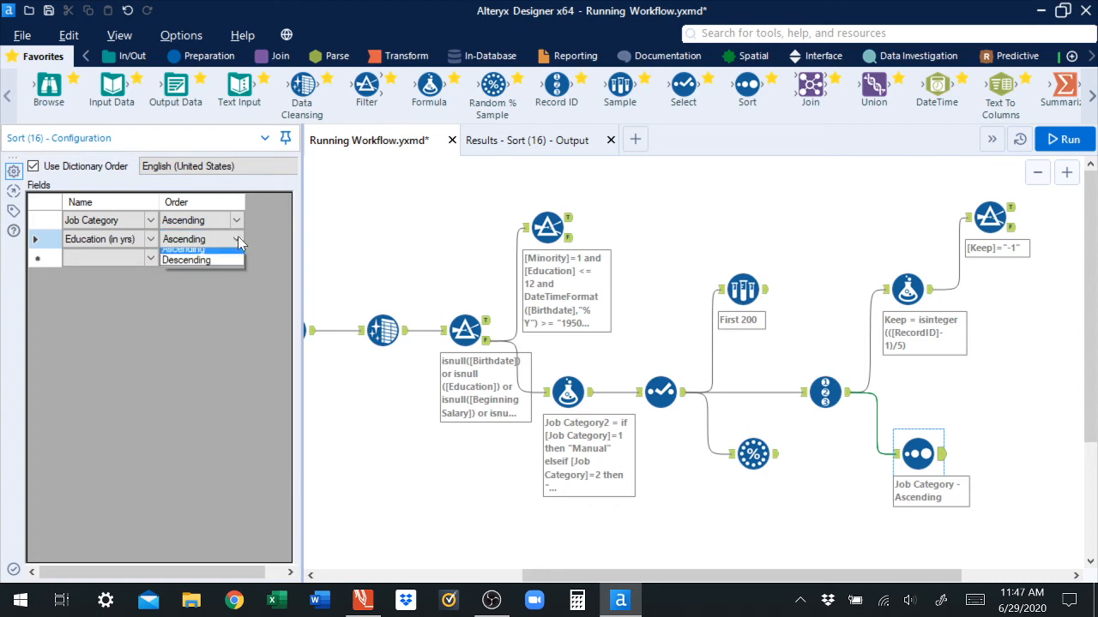
pyautogui.click(199, 265)
pyautogui.click(151, 258)
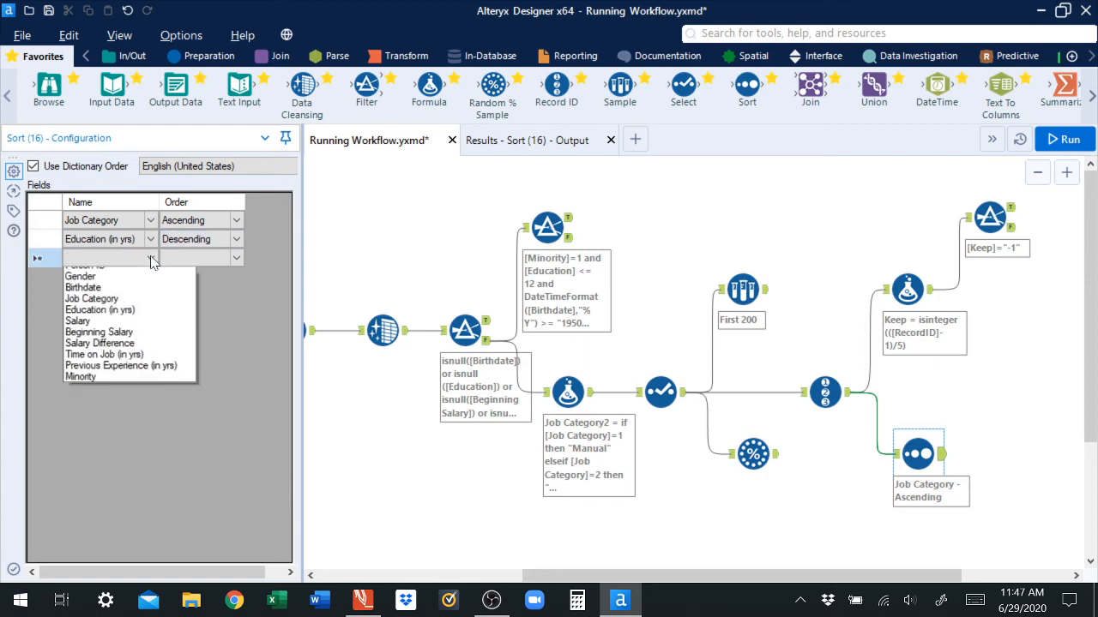
pyautogui.click(108, 297)
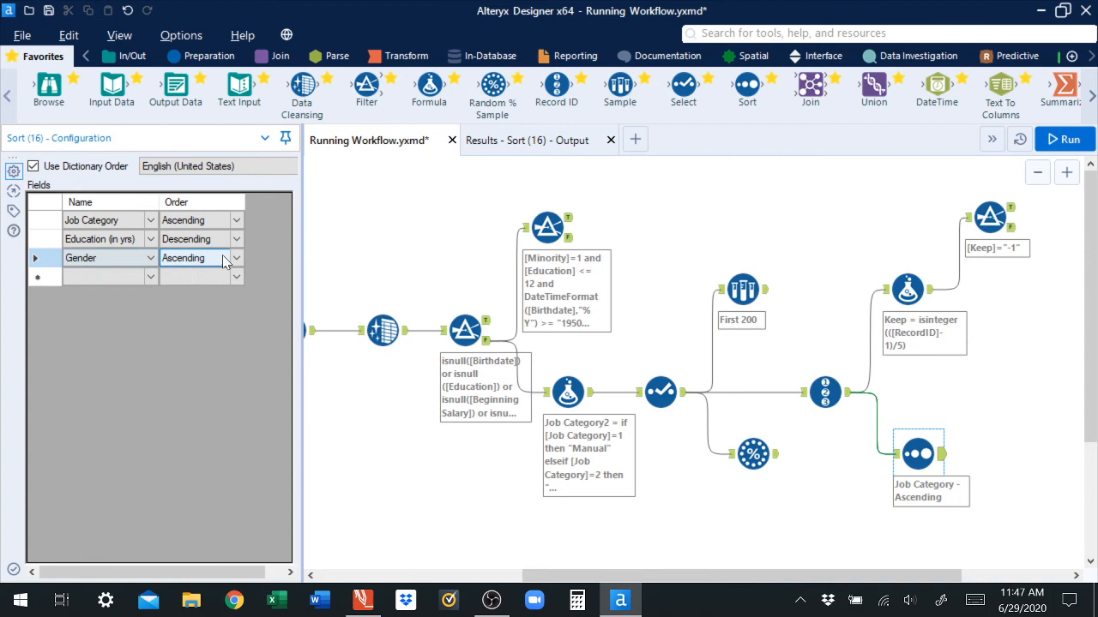
# Step: Add Salary as a fourth sort field in descending order
pyautogui.click(150, 277)
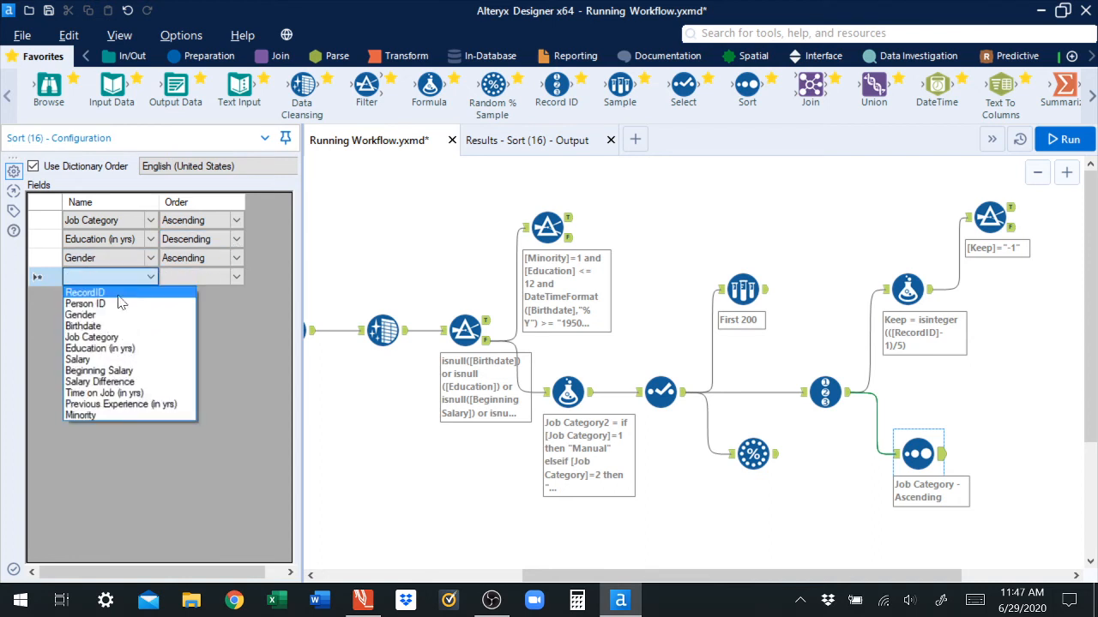
pyautogui.click(89, 359)
pyautogui.click(236, 280)
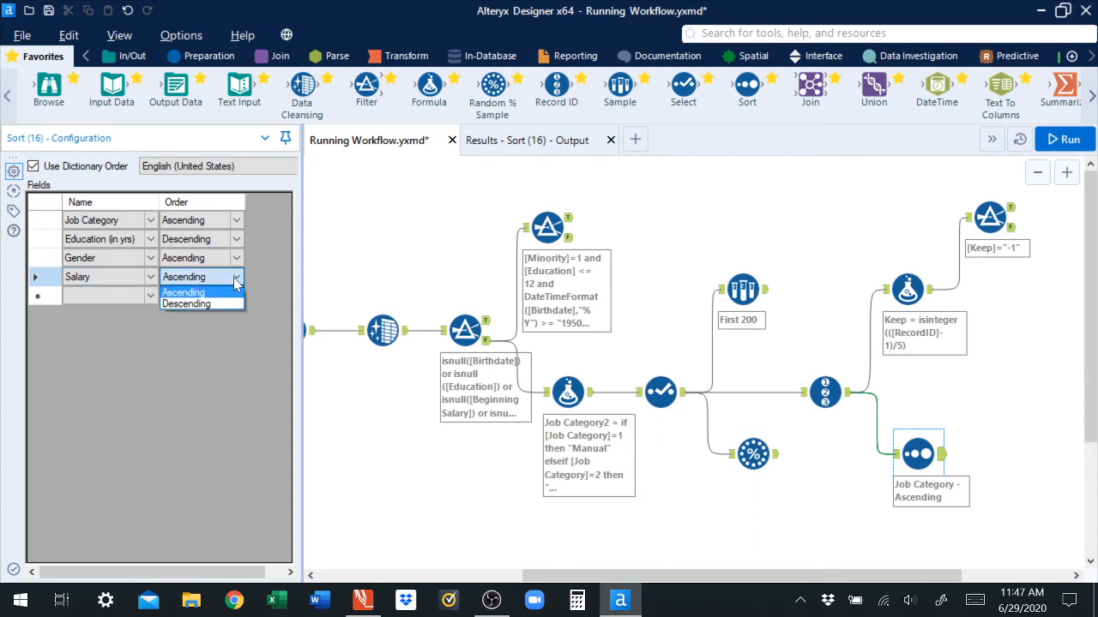
pyautogui.click(216, 305)
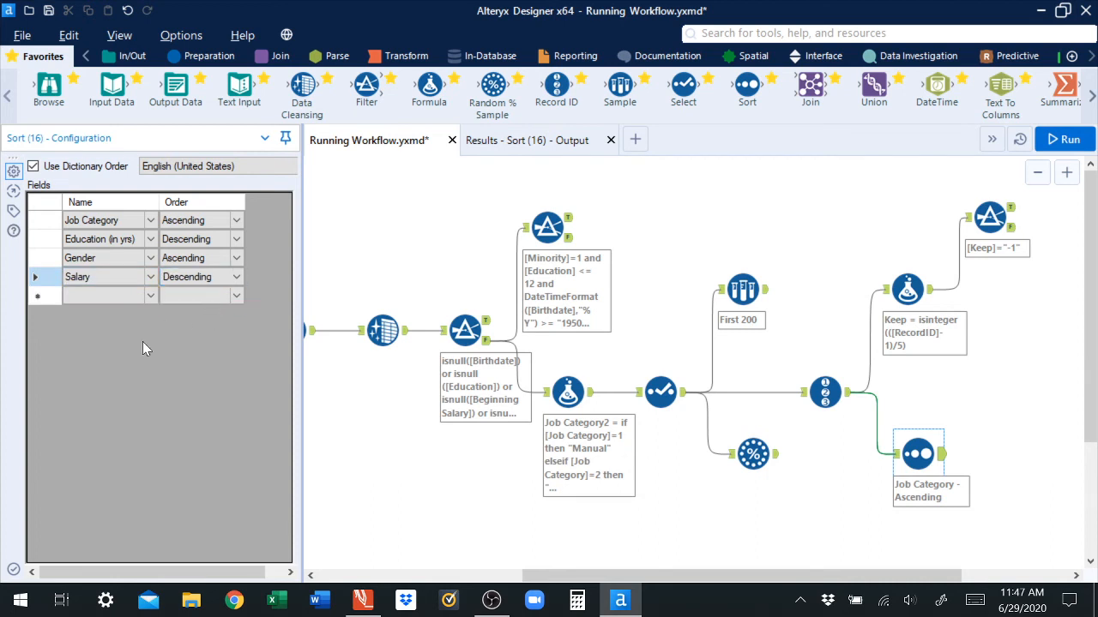
# Step: Run the workflow and open the Sort tool's output results
pyautogui.click(13, 570)
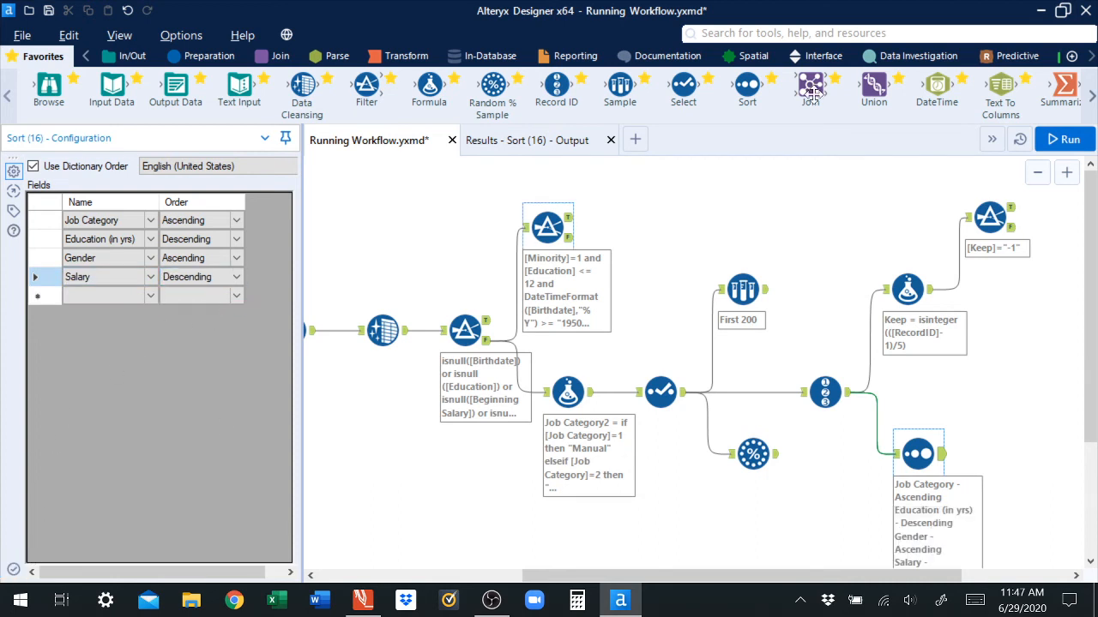
pyautogui.click(1068, 144)
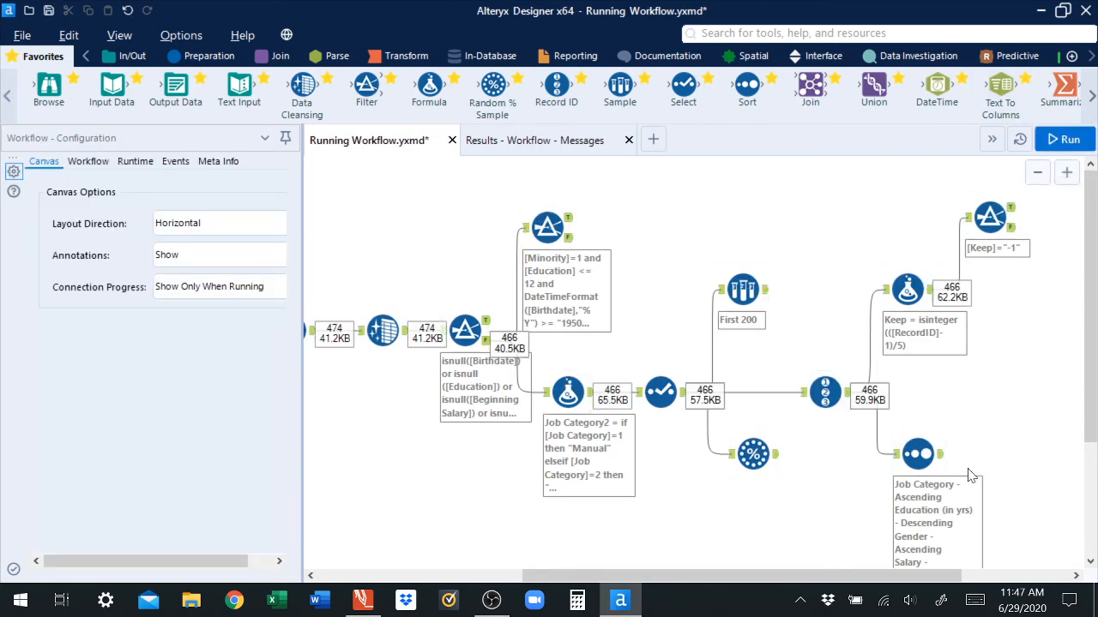
pyautogui.click(918, 454)
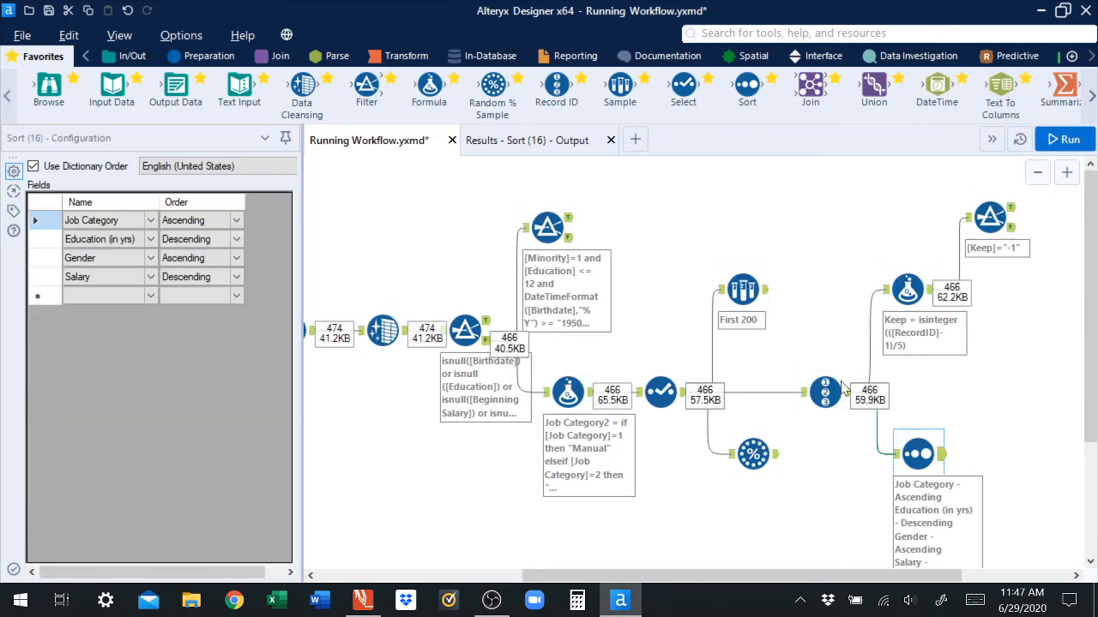
pyautogui.click(540, 144)
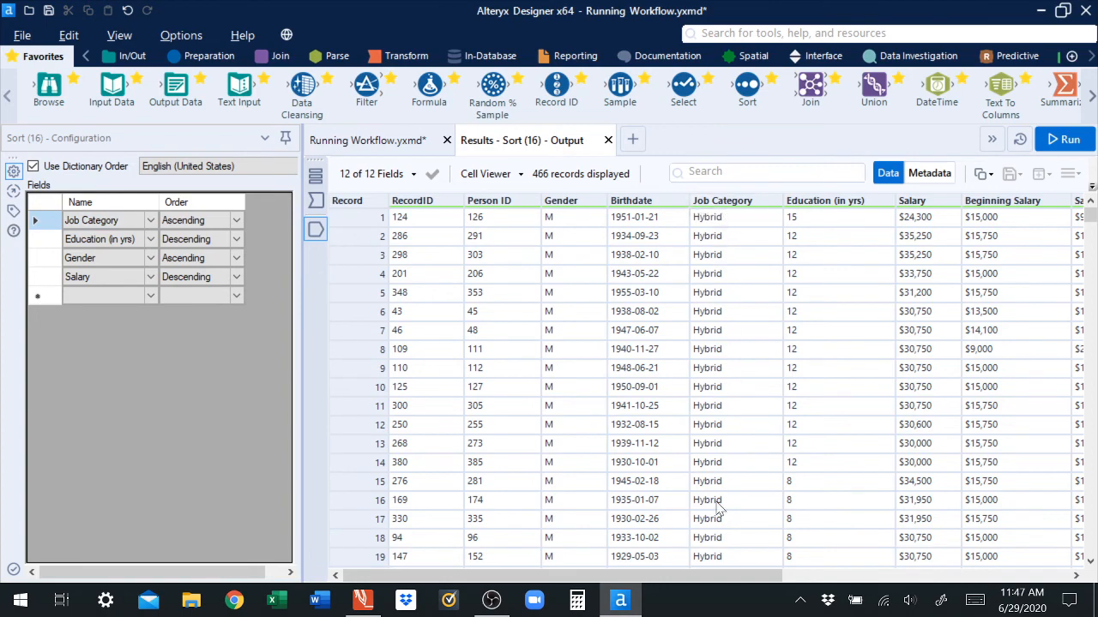
# Step: Scroll through the sorted output to check the ordering of the Hybrid job category records
pyautogui.moveTo(1091, 219); pyautogui.dragTo(1072, 196)
pyautogui.click(238, 244)
pyautogui.moveTo(1092, 216); pyautogui.dragTo(1094, 236)
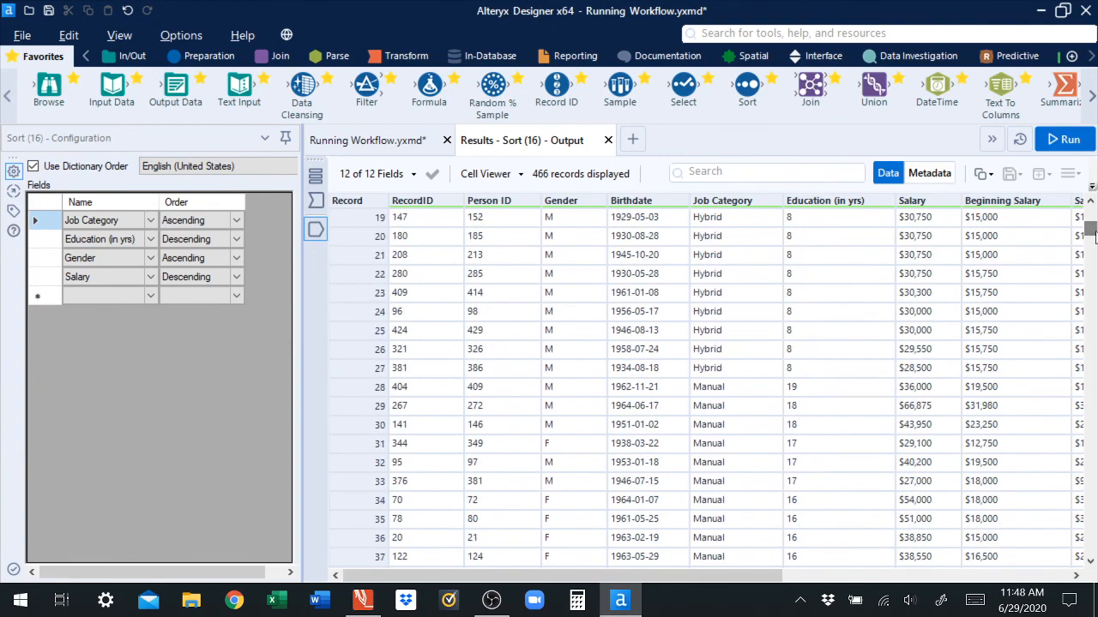
pyautogui.click(373, 369)
pyautogui.scroll(1, 377, 274)
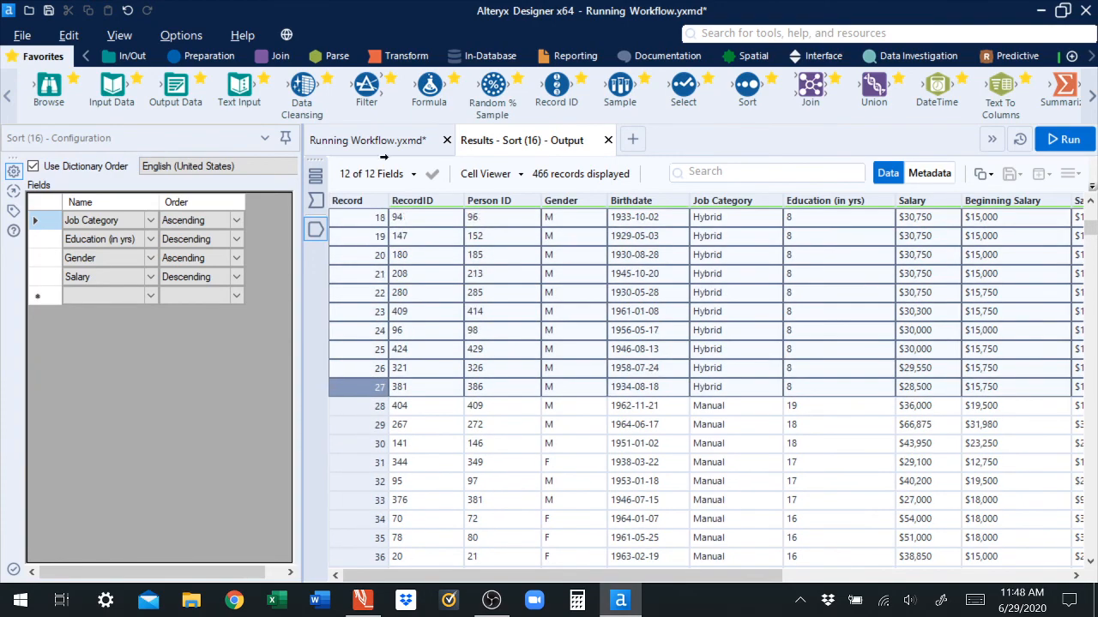
pyautogui.scroll(6, 383, 157)
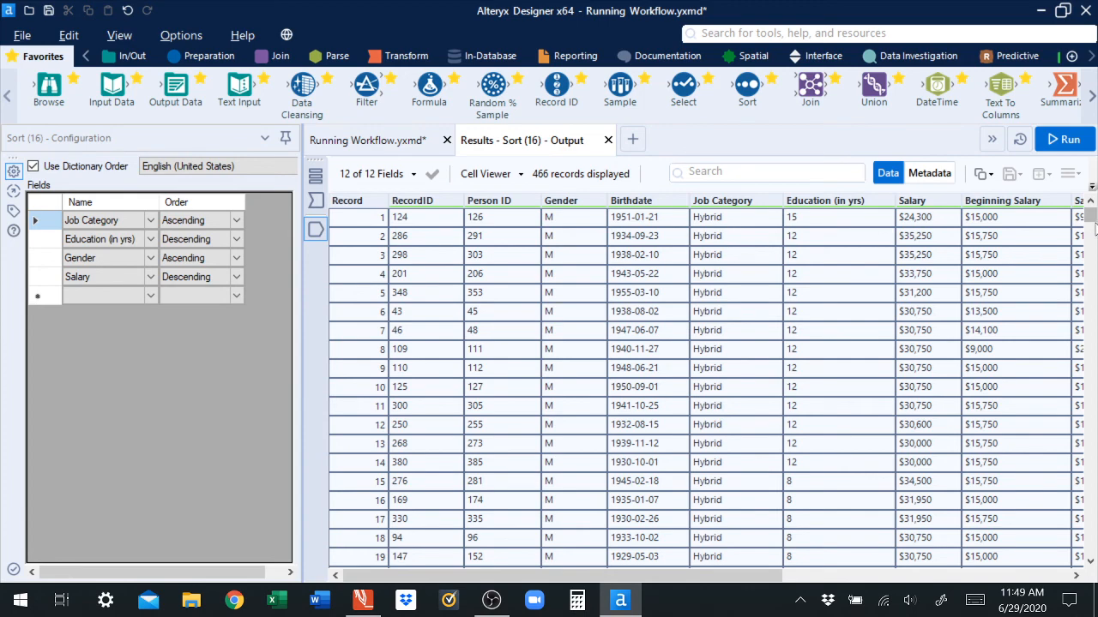
pyautogui.scroll(-2, 1093, 221)
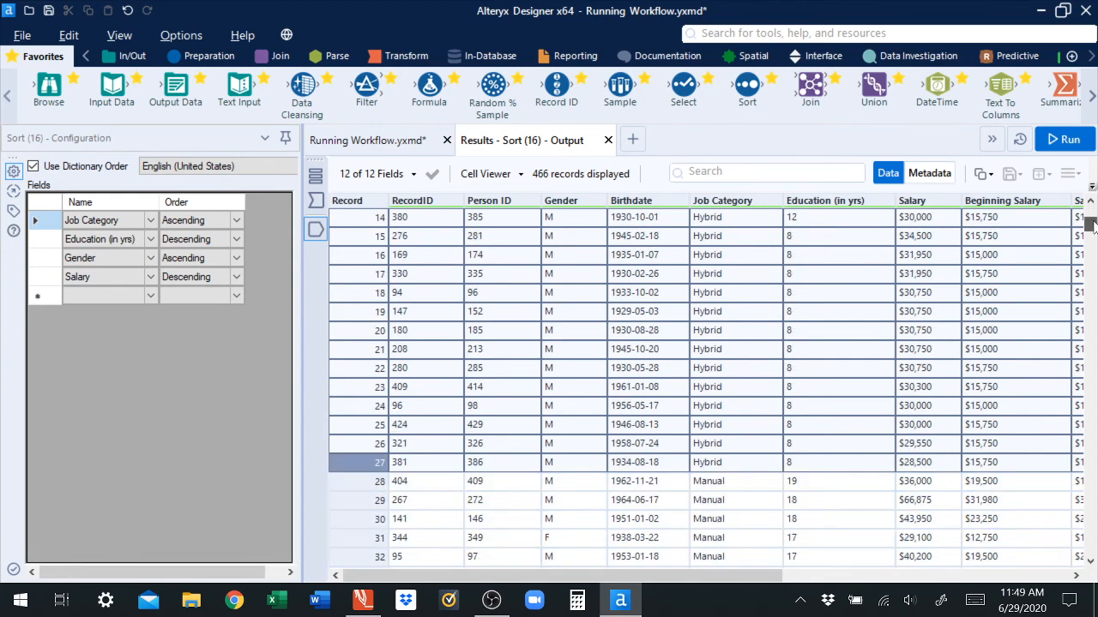
pyautogui.moveTo(1090, 225); pyautogui.dragTo(1087, 214)
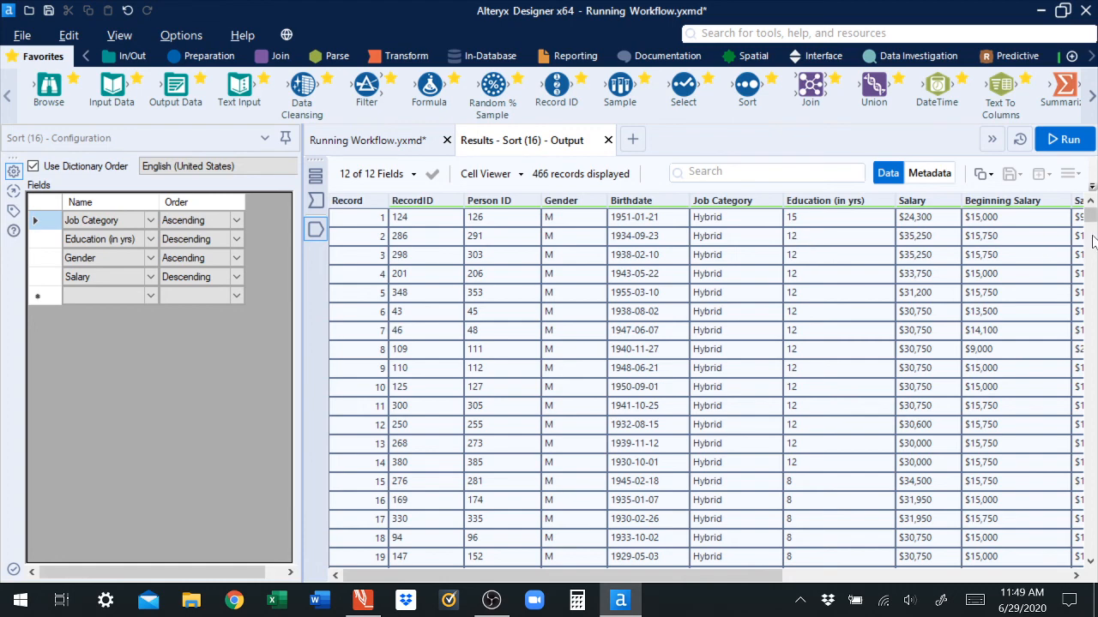
pyautogui.moveTo(1092, 220); pyautogui.dragTo(1091, 228)
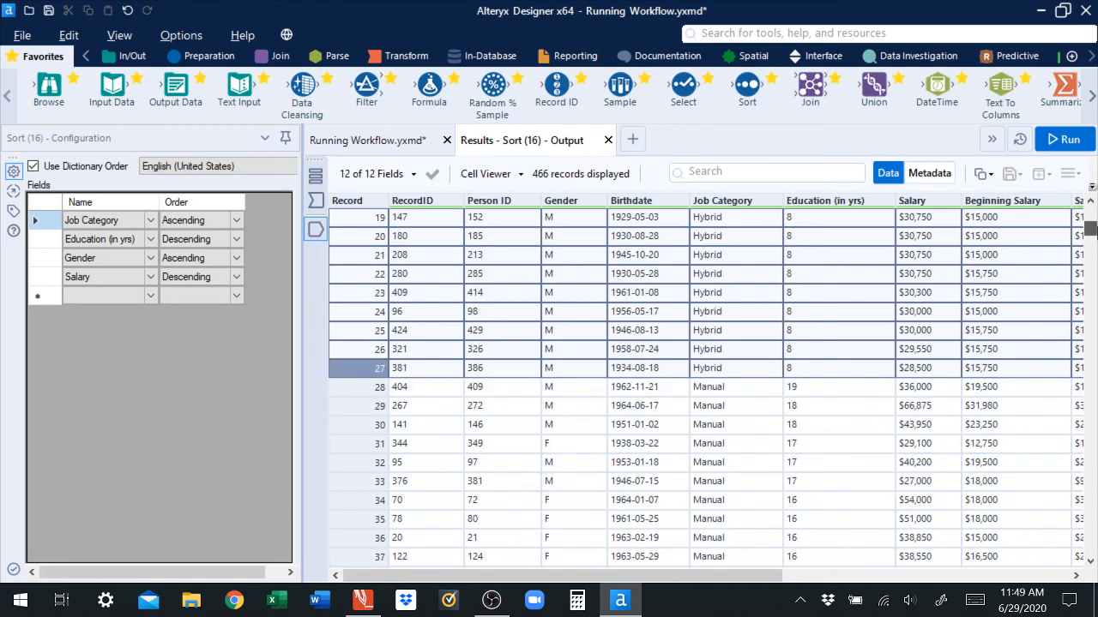
pyautogui.moveTo(1091, 228); pyautogui.dragTo(1091, 210)
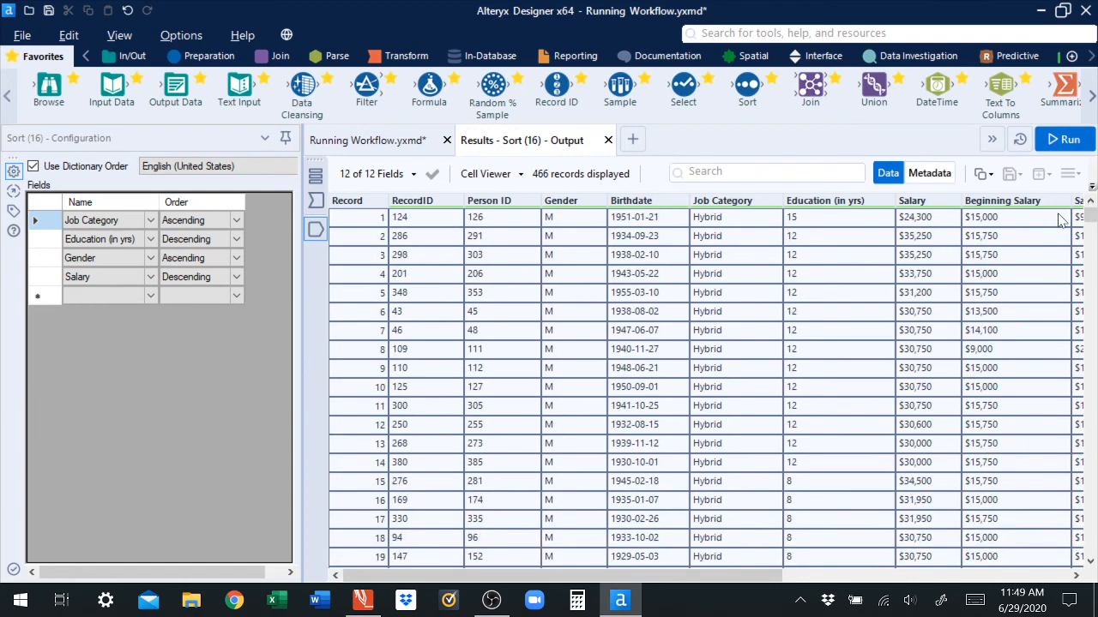
pyautogui.moveTo(1091, 218); pyautogui.dragTo(1091, 231)
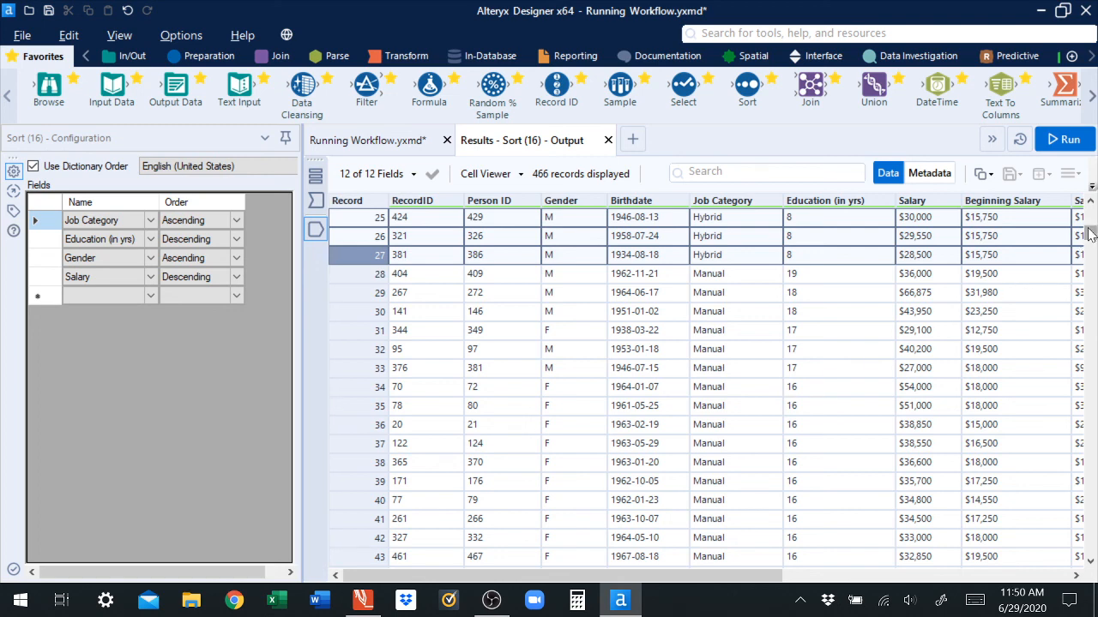
# Step: Inspect the Manual records' Gender and Salary ordering, then return to the workflow canvas
pyautogui.scroll(-2, 1091, 237)
pyautogui.scroll(-1, 1091, 237)
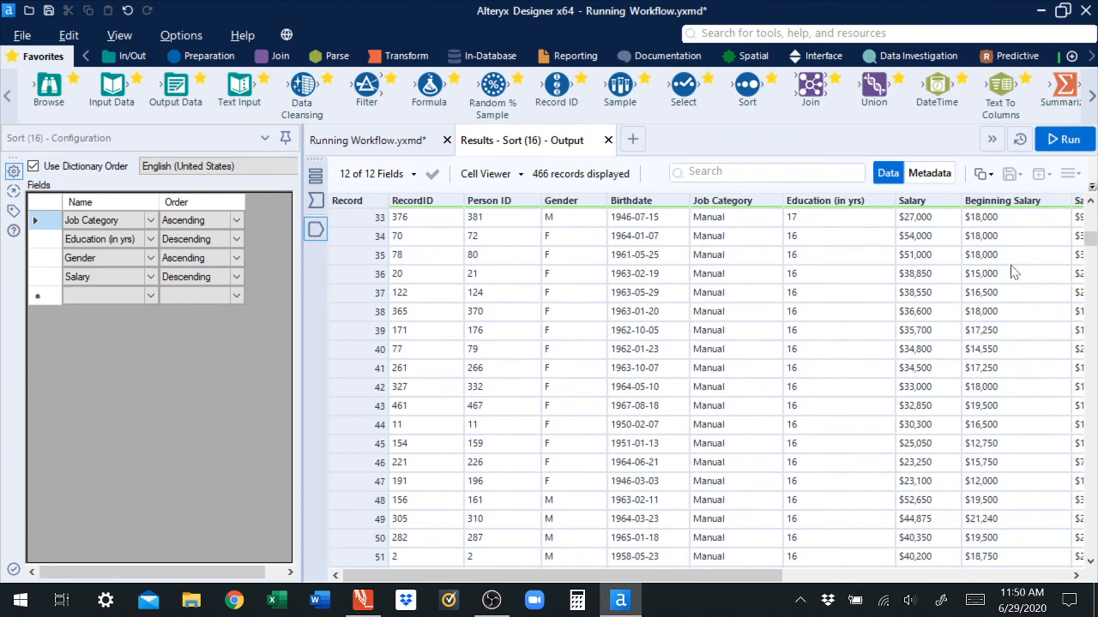
pyautogui.moveTo(551, 277); pyautogui.dragTo(549, 350)
pyautogui.moveTo(569, 237); pyautogui.dragTo(557, 525)
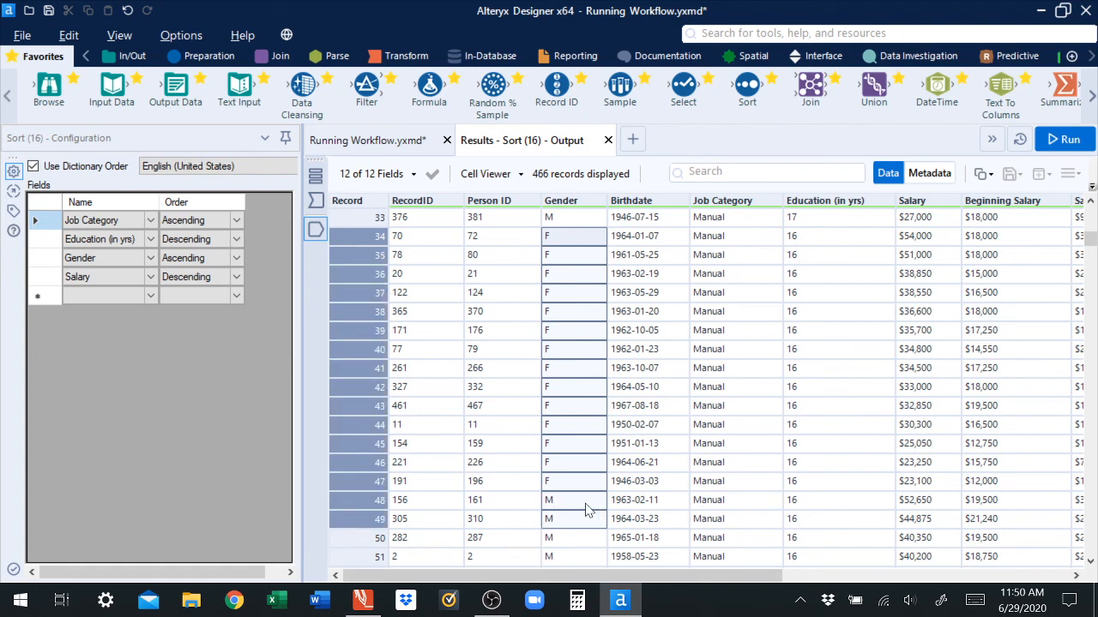
pyautogui.click(583, 506)
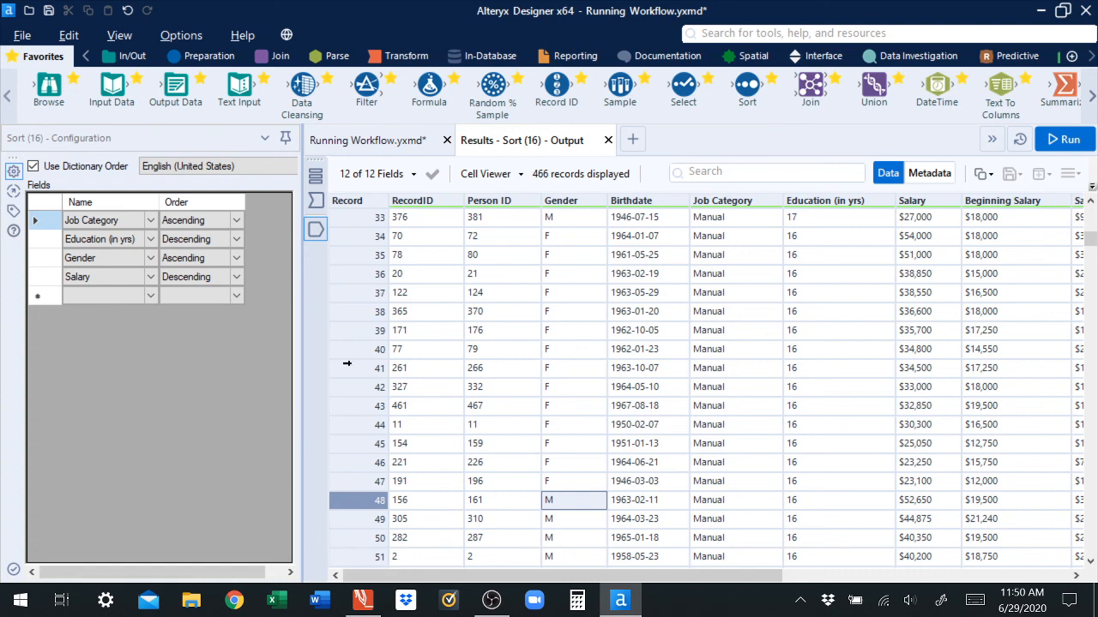
pyautogui.click(183, 265)
pyautogui.click(108, 279)
pyautogui.scroll(2, 1091, 241)
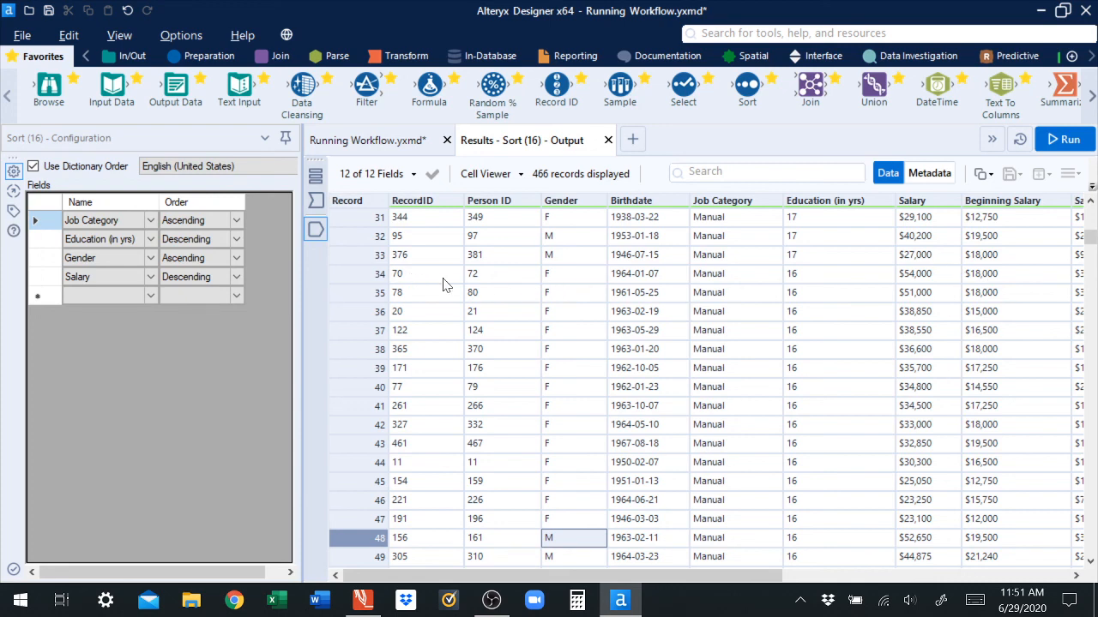
pyautogui.click(478, 276)
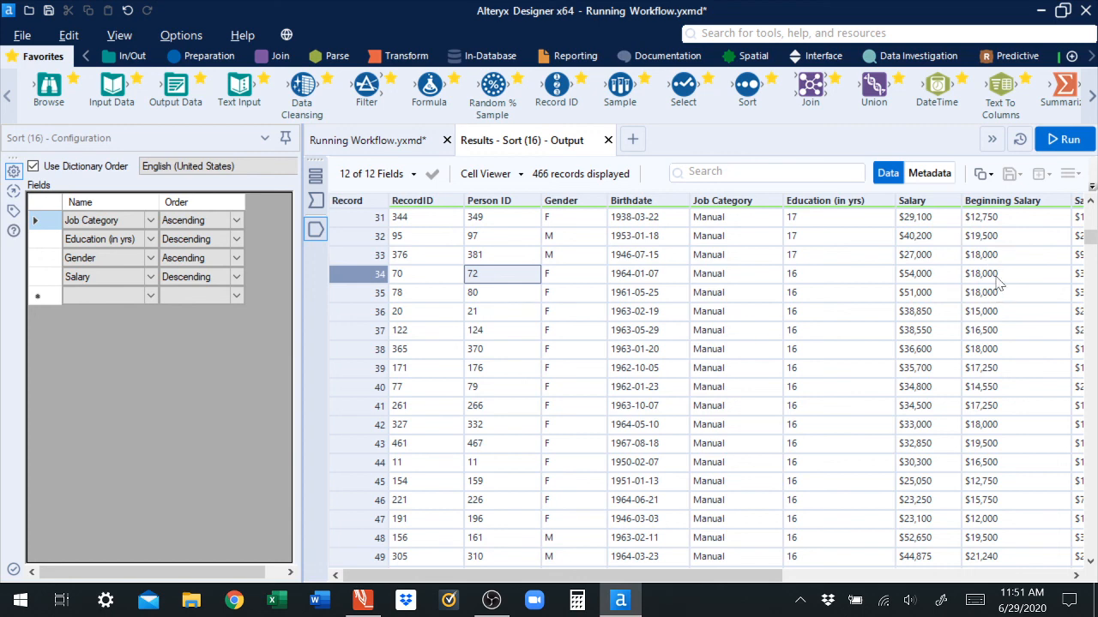
pyautogui.click(914, 277)
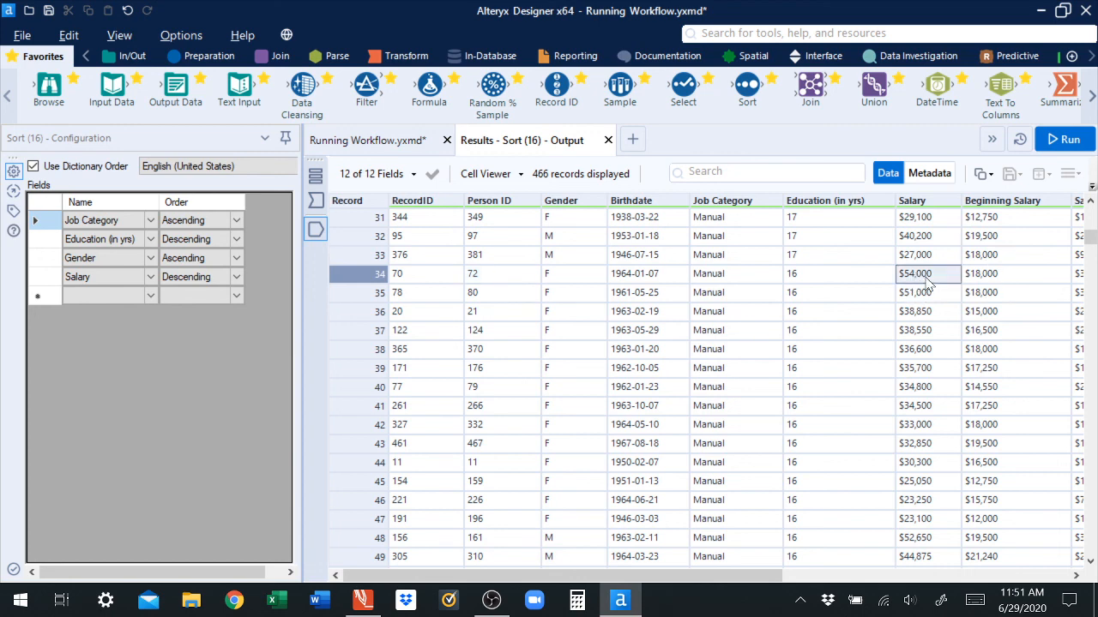
pyautogui.click(474, 279)
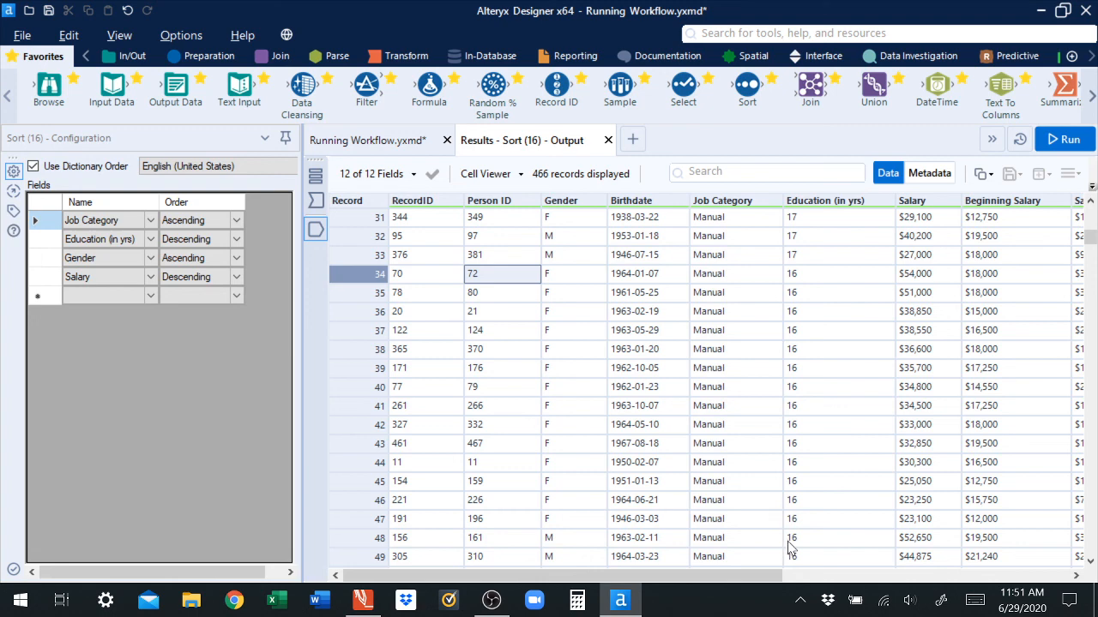
pyautogui.click(471, 542)
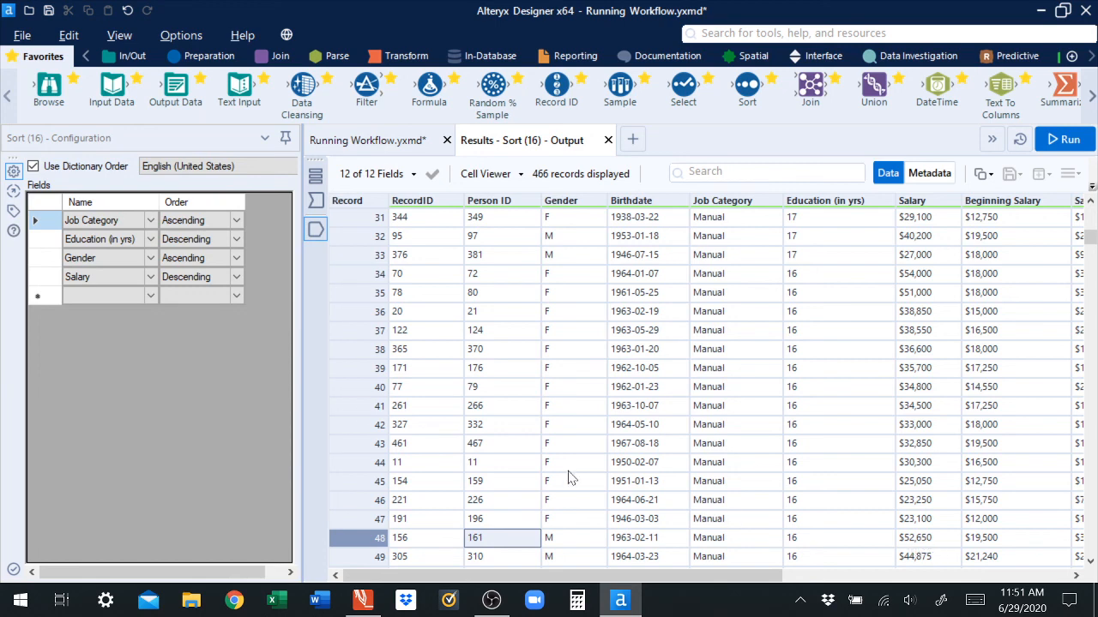
pyautogui.click(93, 227)
pyautogui.click(390, 155)
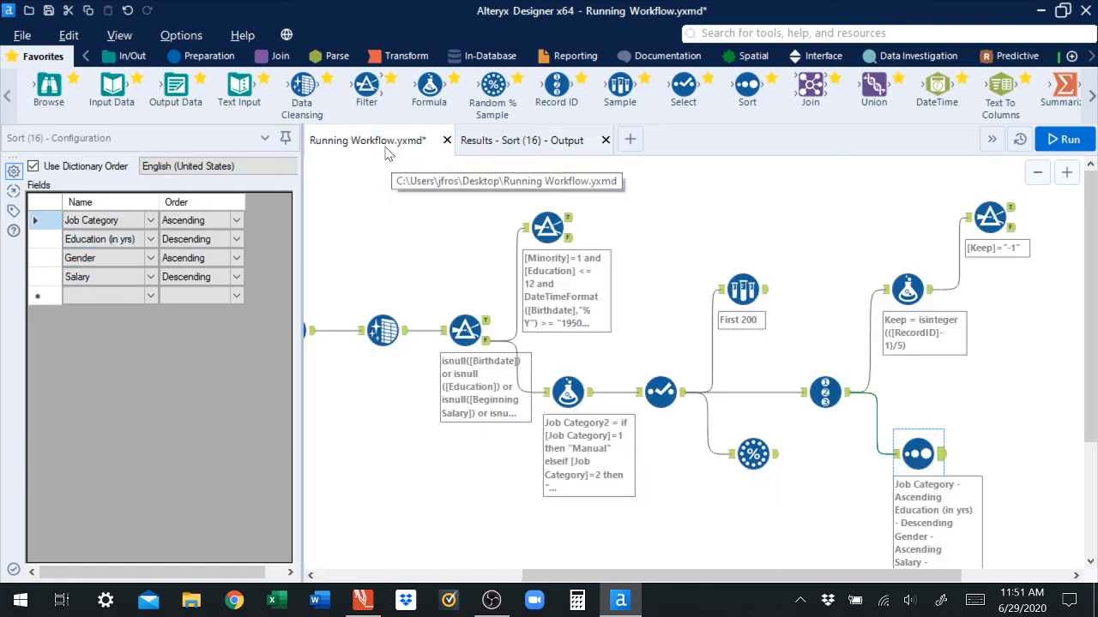